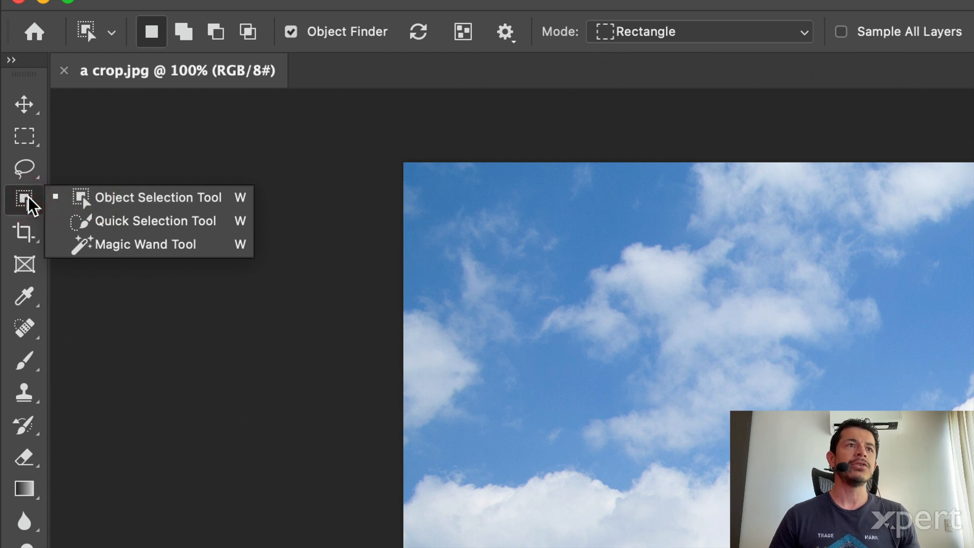
Turn off Object Finder for the Object Selection tool and select the sphere-and-hand statue with a rectangle around it.
click(277, 14)
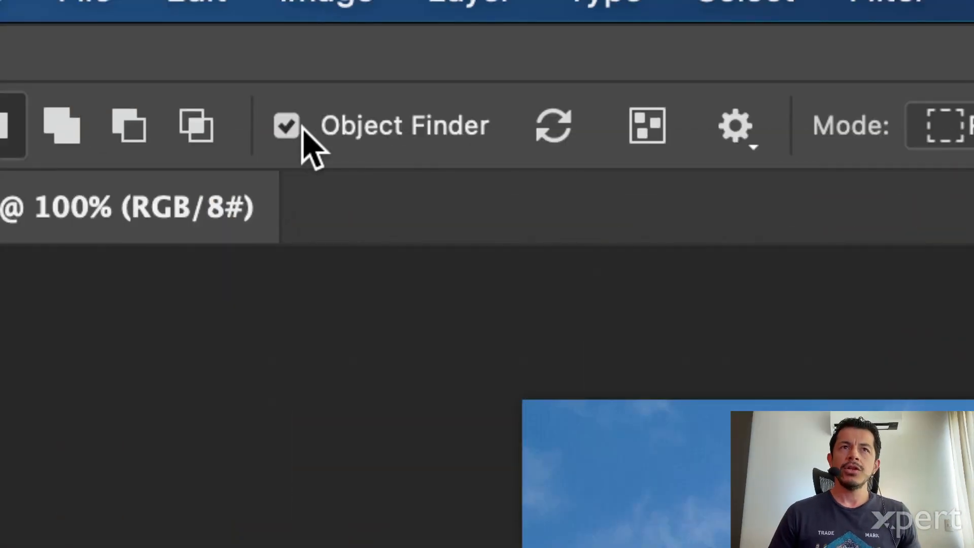
click(288, 127)
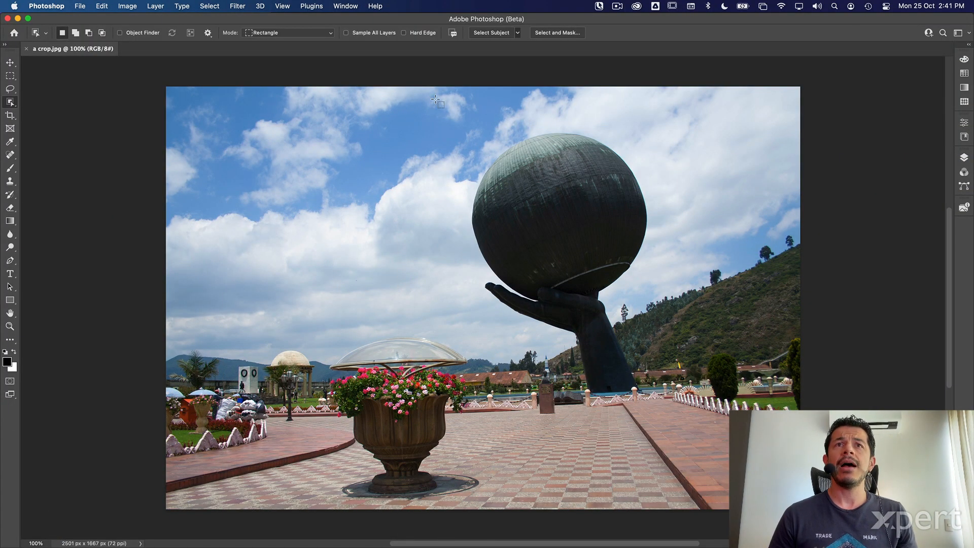
drag(578, 358, 686, 405)
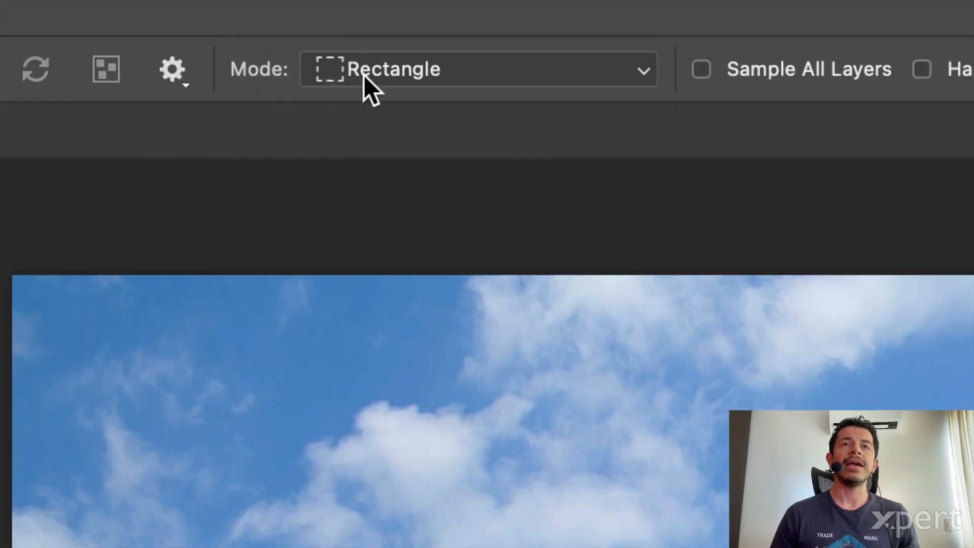
Switch the Object Selection mode to Lasso, select the flower planter with a loose outline around it, and deselect.
click(364, 75)
click(367, 104)
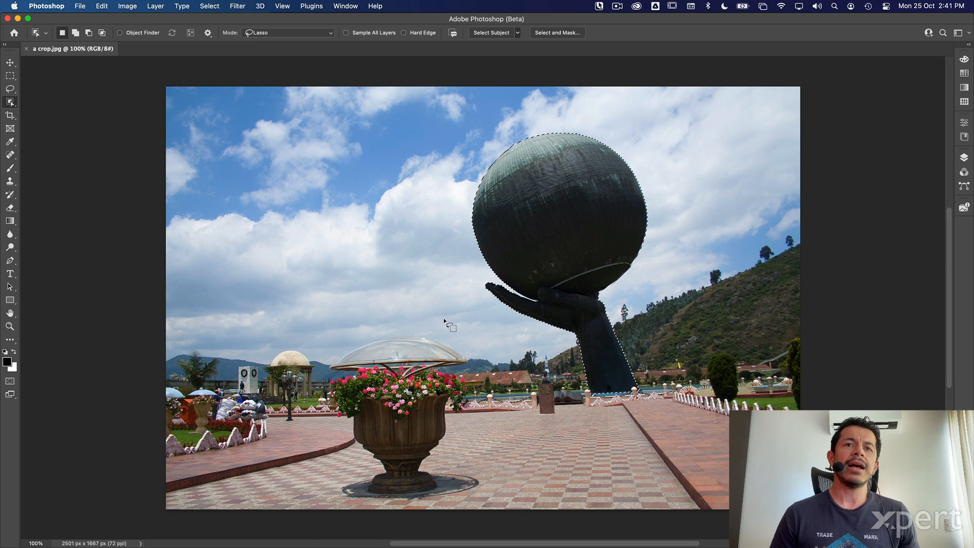
drag(402, 319, 348, 333)
mouse_move(314, 463)
mouse_down()
mouse_move(315, 494)
mouse_move(362, 511)
mouse_up()
mouse_move(485, 507)
mouse_down()
mouse_move(495, 459)
mouse_move(472, 347)
mouse_move(432, 322)
mouse_up()
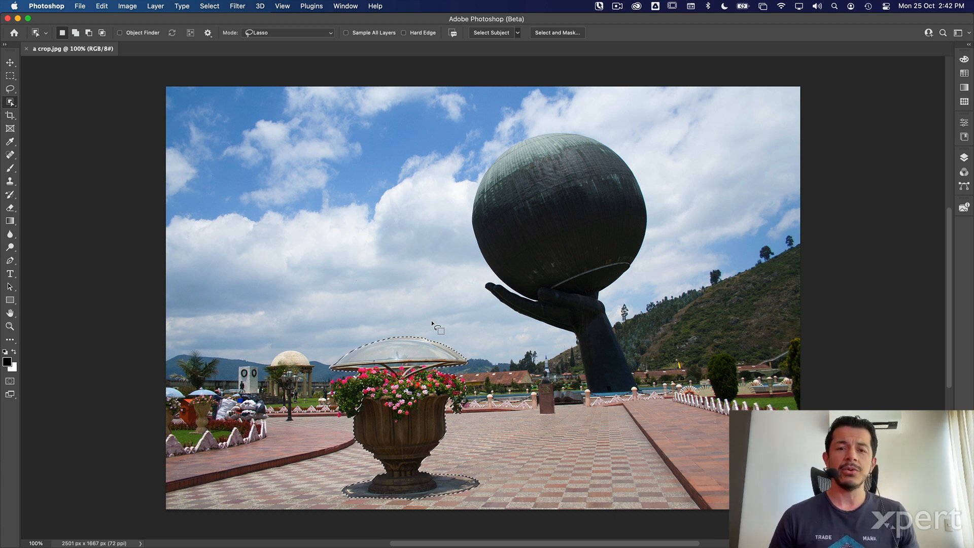
key(super+d)
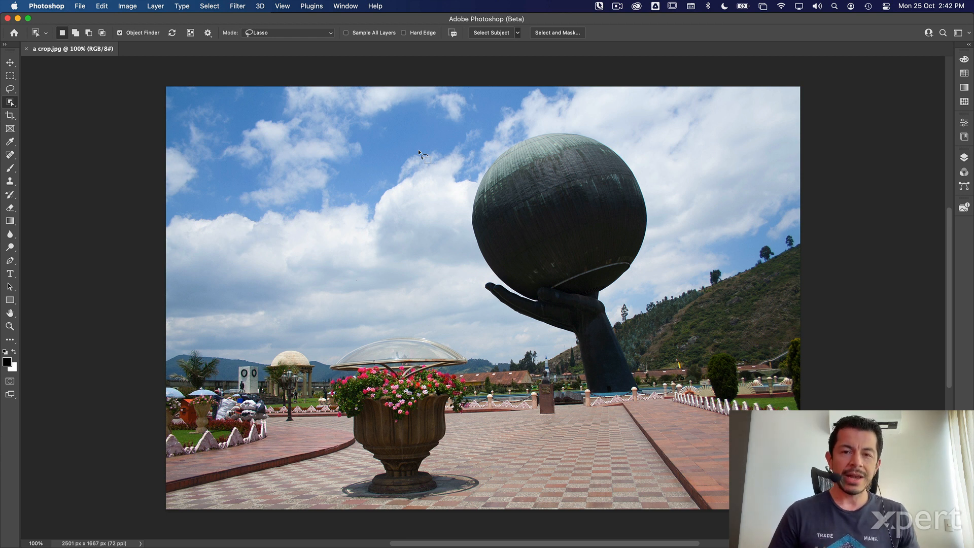
Preview all selectable objects in the photo with the blue object overlay, and hide the overlay again.
key(o)
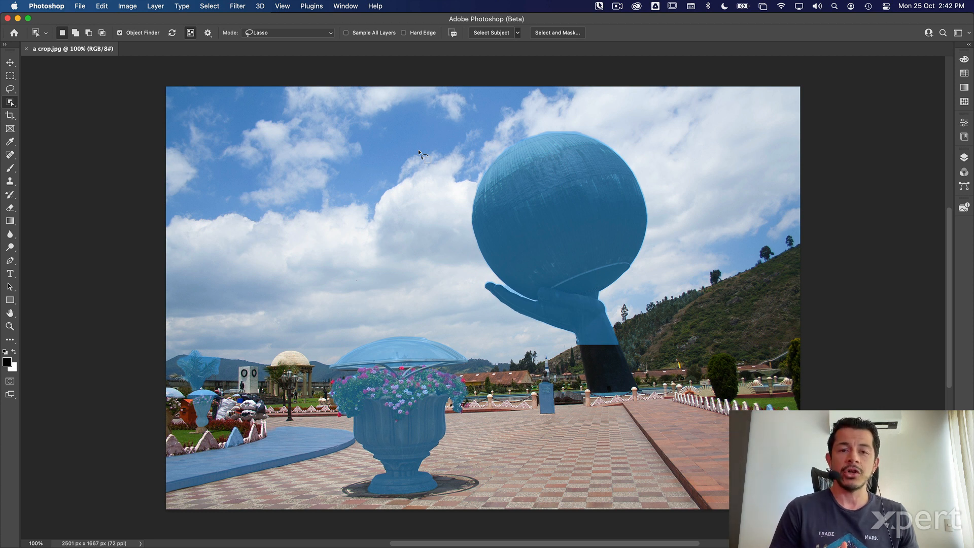
key(o)
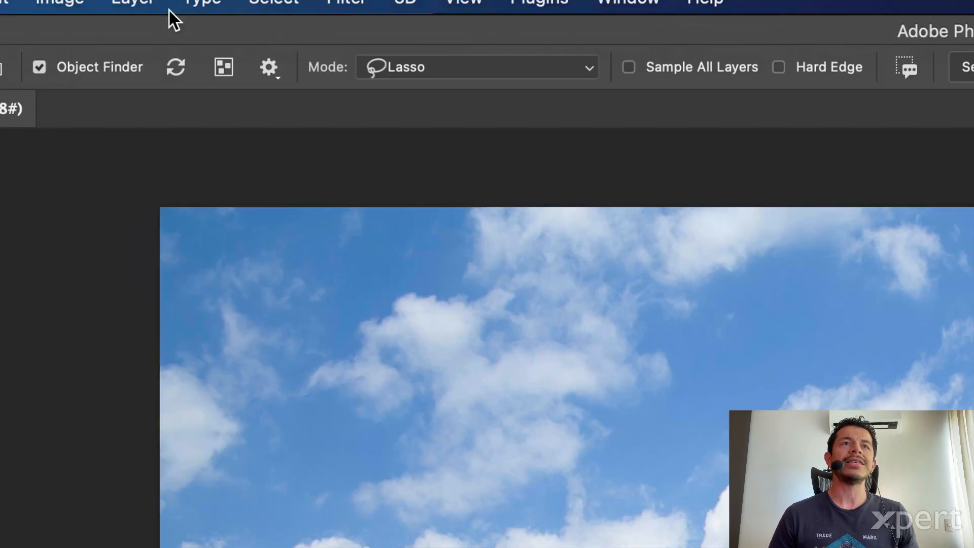
click(223, 67)
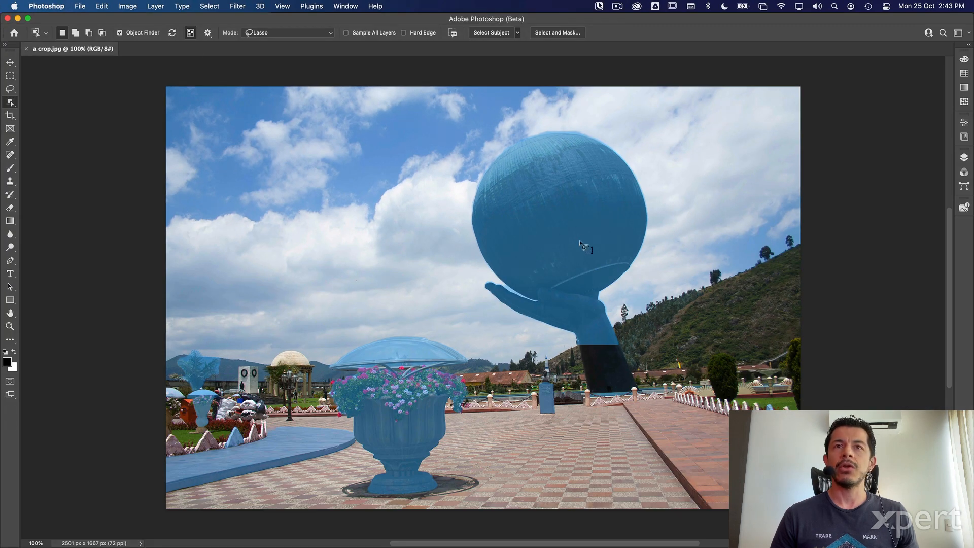
click(191, 33)
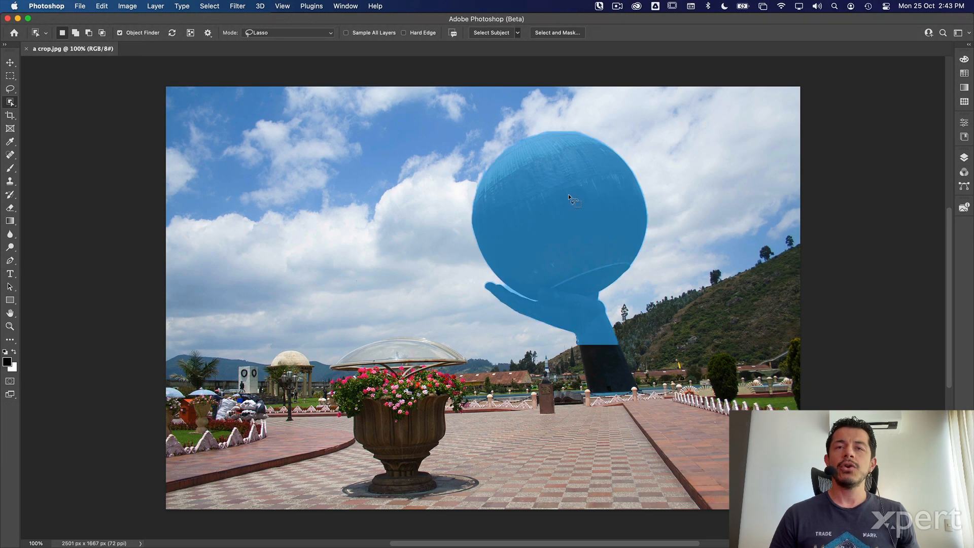
Select the detected sphere, add the rest of the hand and forearm by lassoing around it, and clear the selection.
click(571, 209)
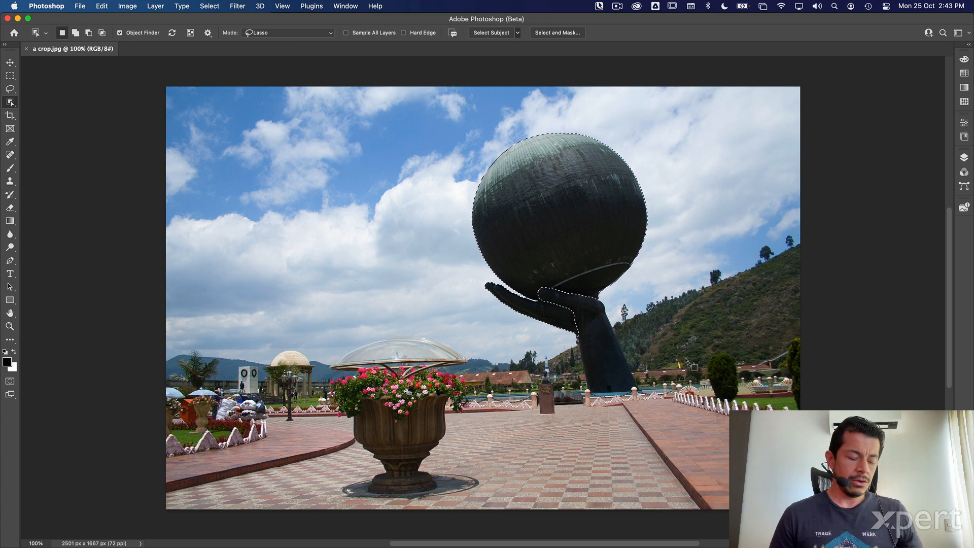
key(shift)
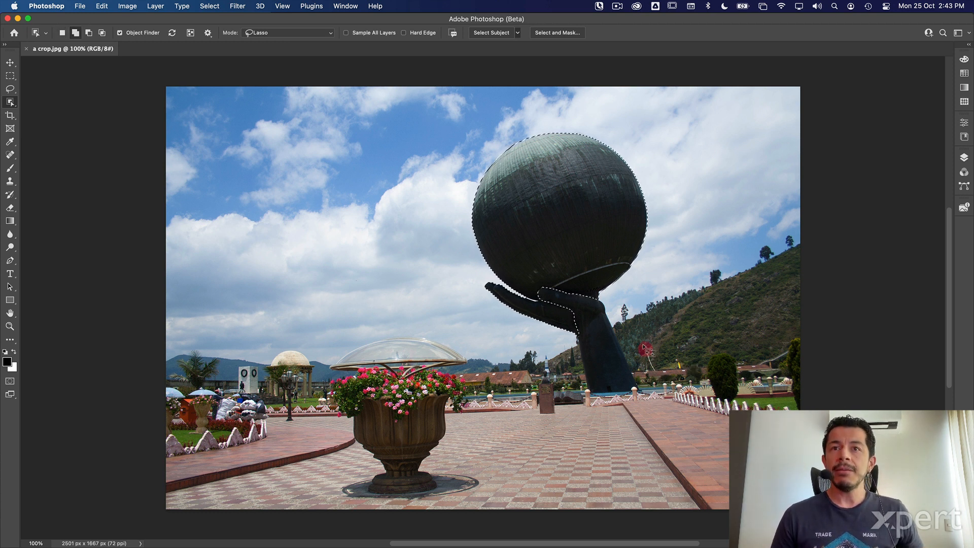
mouse_move(617, 307)
mouse_down()
mouse_move(587, 280)
mouse_move(531, 280)
mouse_up()
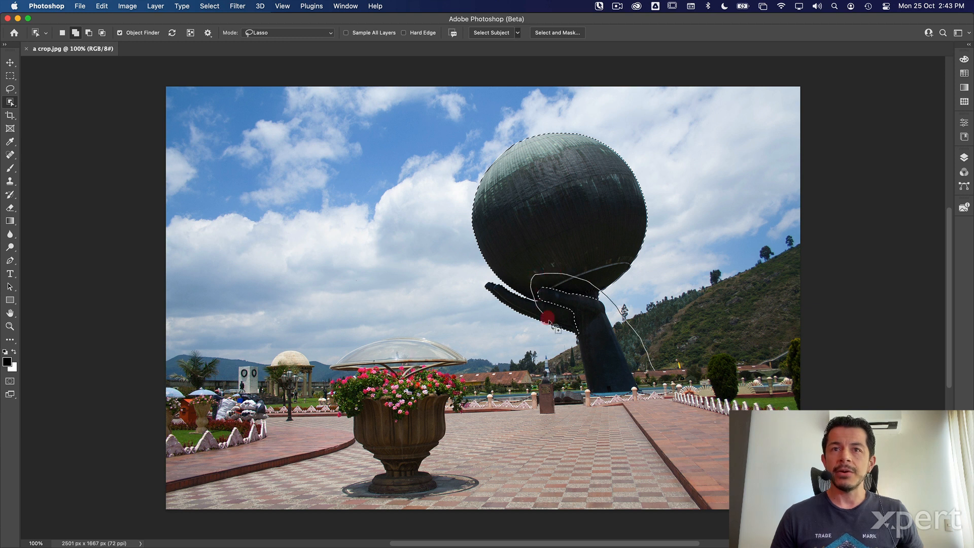
mouse_move(583, 381)
mouse_down()
mouse_move(619, 418)
mouse_move(657, 396)
mouse_move(655, 363)
mouse_up()
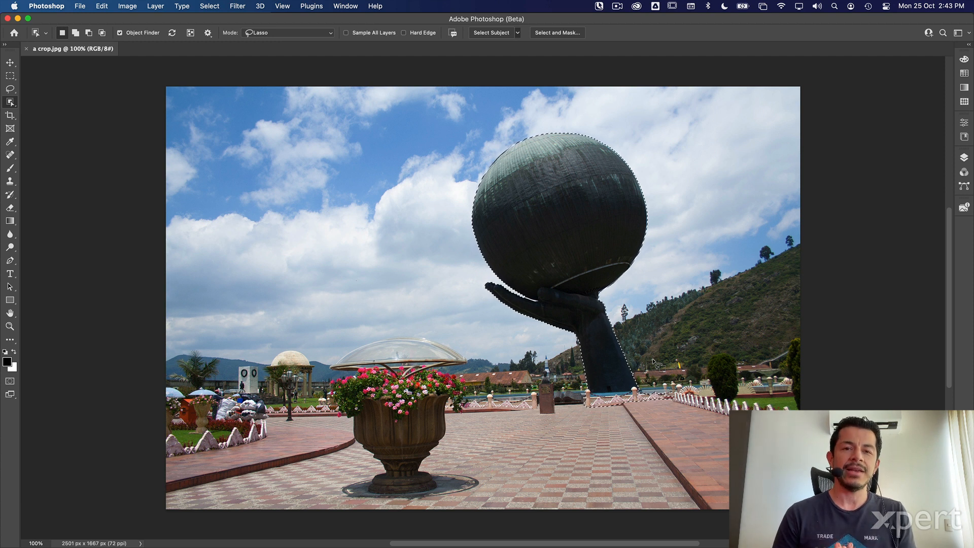
key(super+d)
Select the planter's pot, add its glass cover and flowers to the same selection, and deselect everything.
click(390, 427)
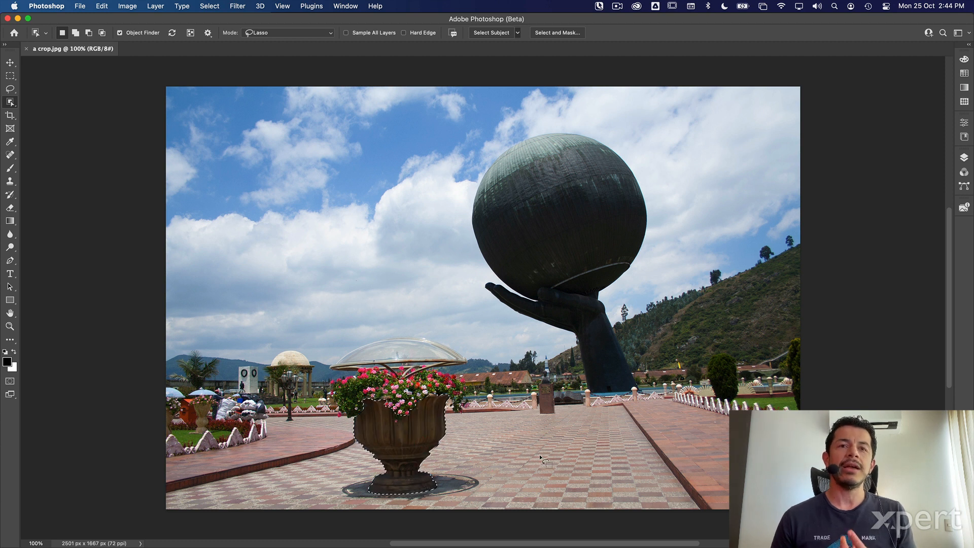
key(shift)
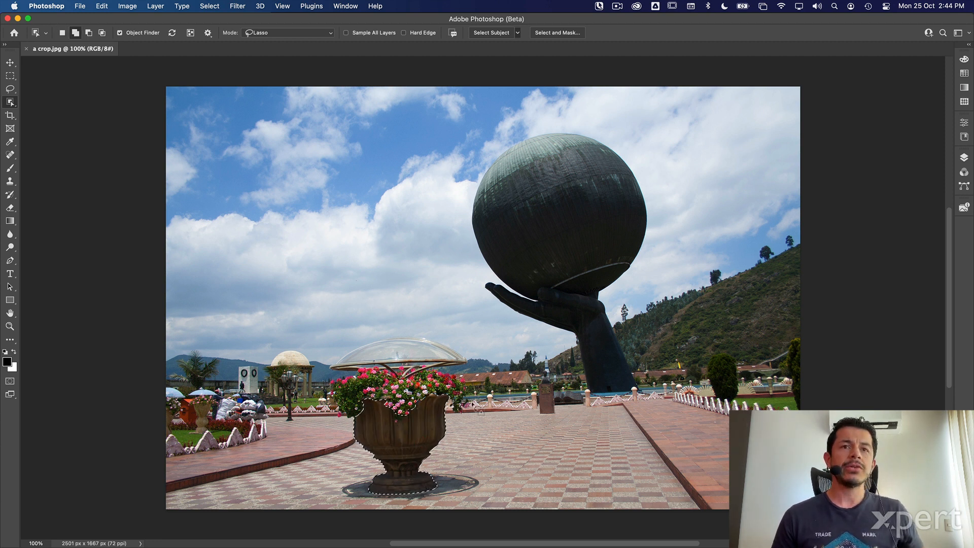
shift+click(410, 352)
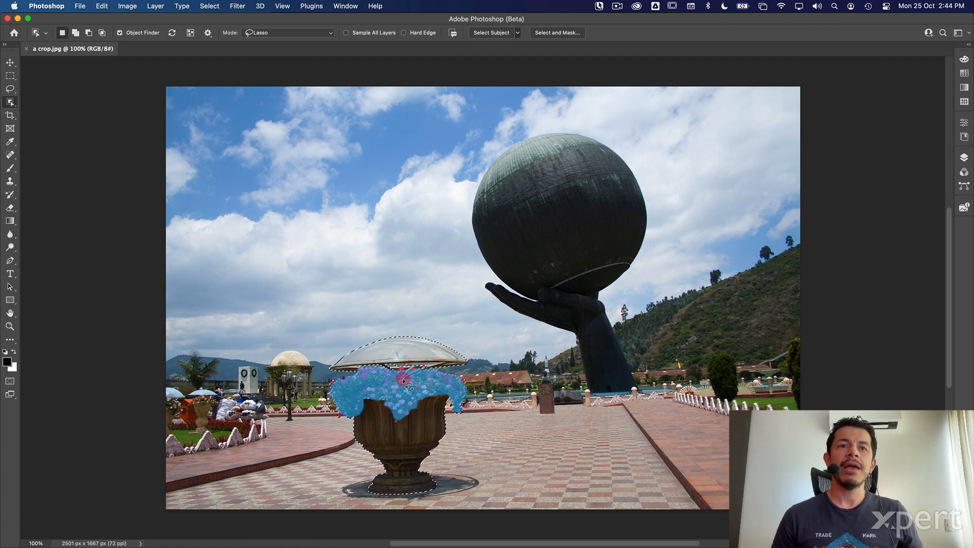
shift+click(403, 378)
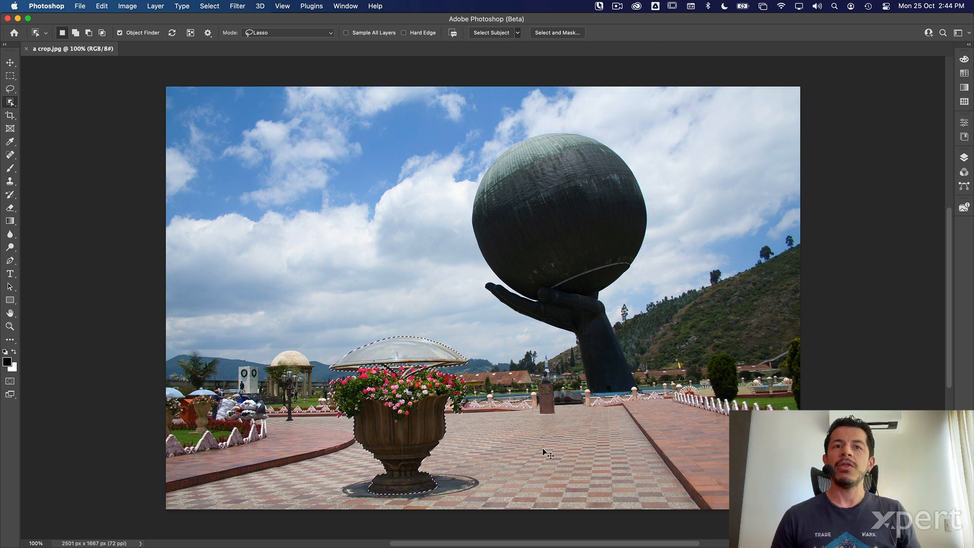
click(543, 447)
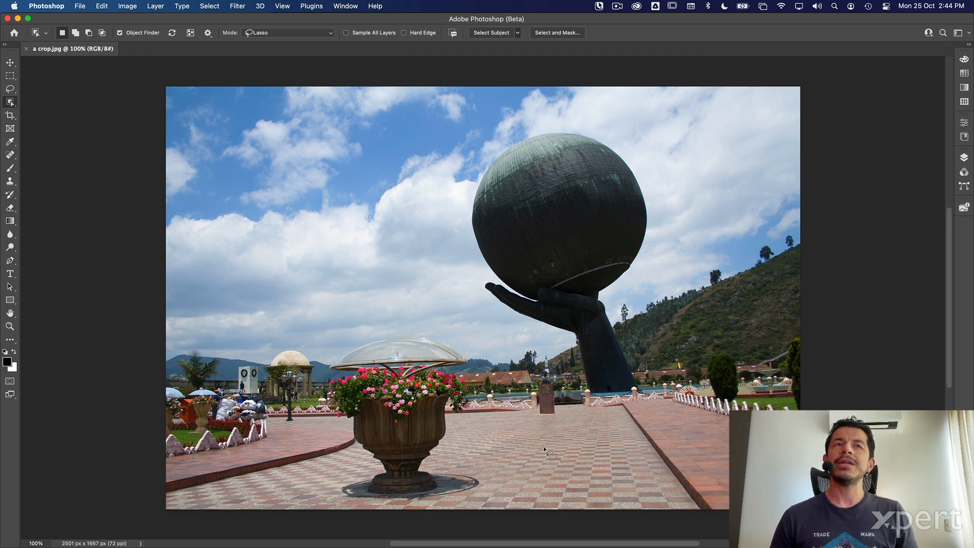
Generate masks for every detected object in the Background layer with Mask All Objects.
click(156, 6)
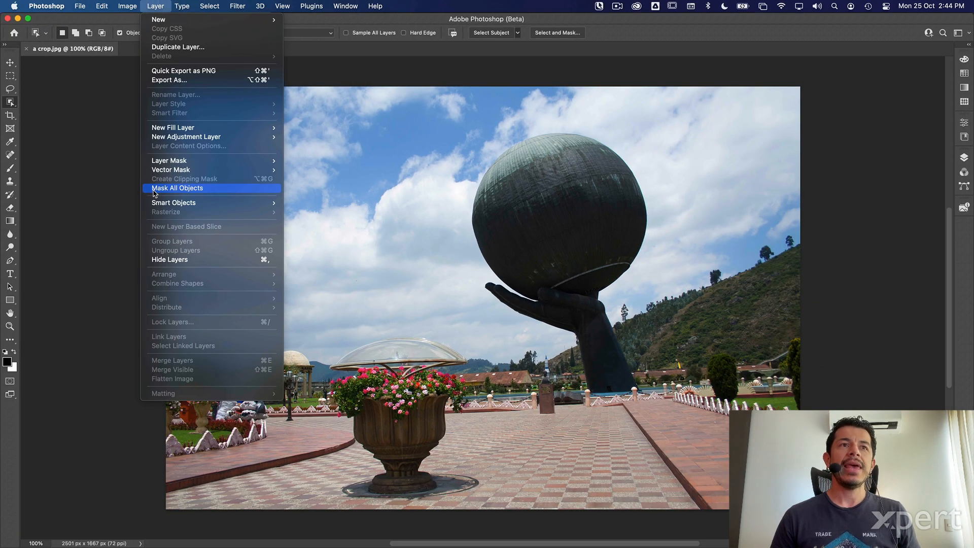
click(154, 189)
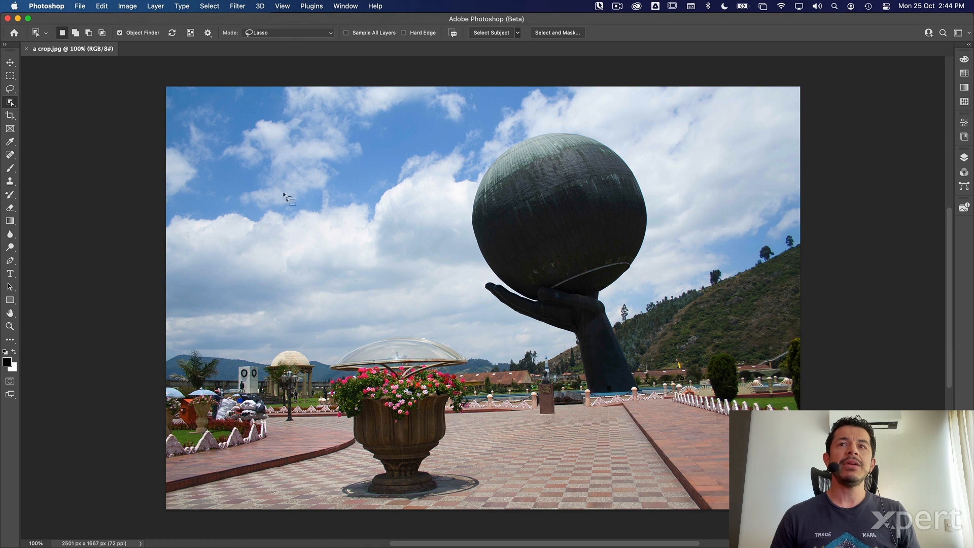
click(964, 157)
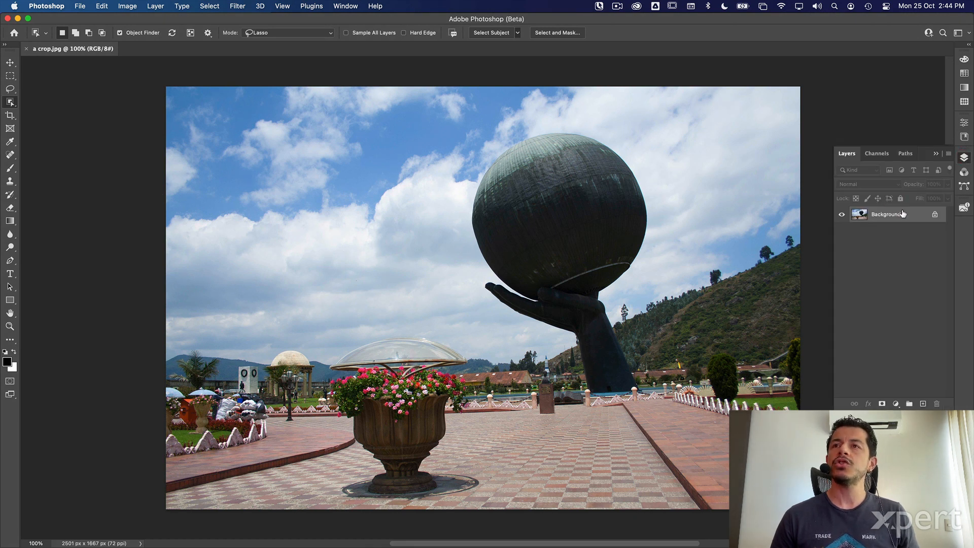
right_click(902, 213)
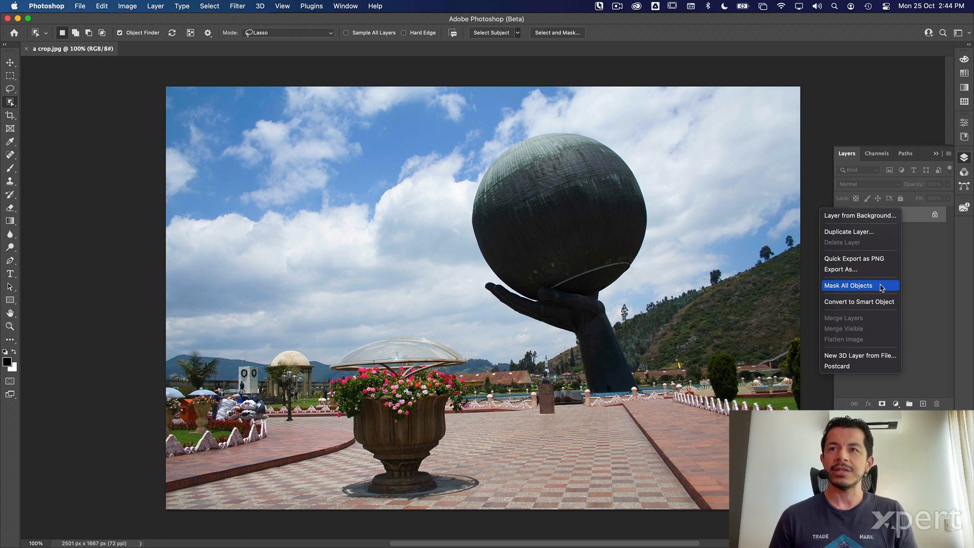
click(881, 288)
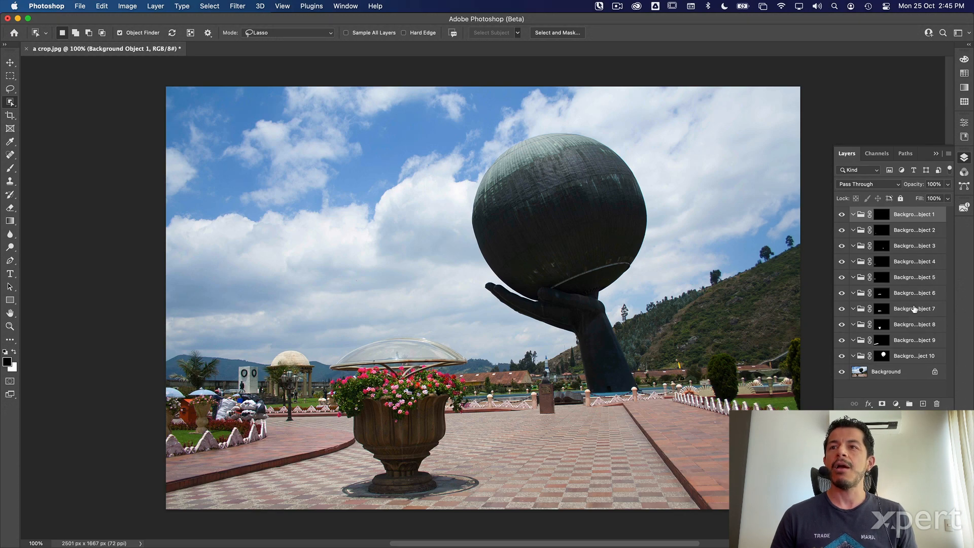
Load the sphere's mask as a selection, deselect it, and undo Mask All Objects, closing the layer list.
super+click(884, 356)
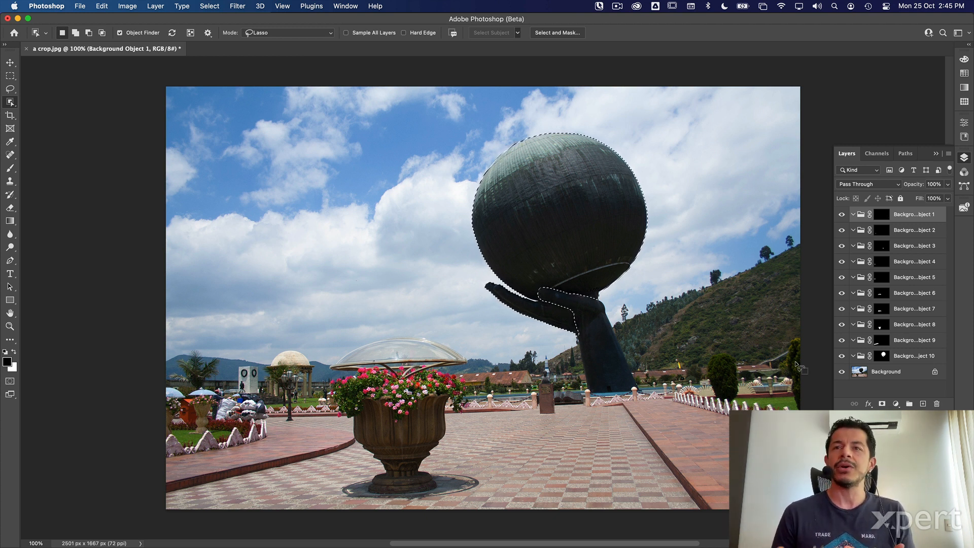
key(super+d)
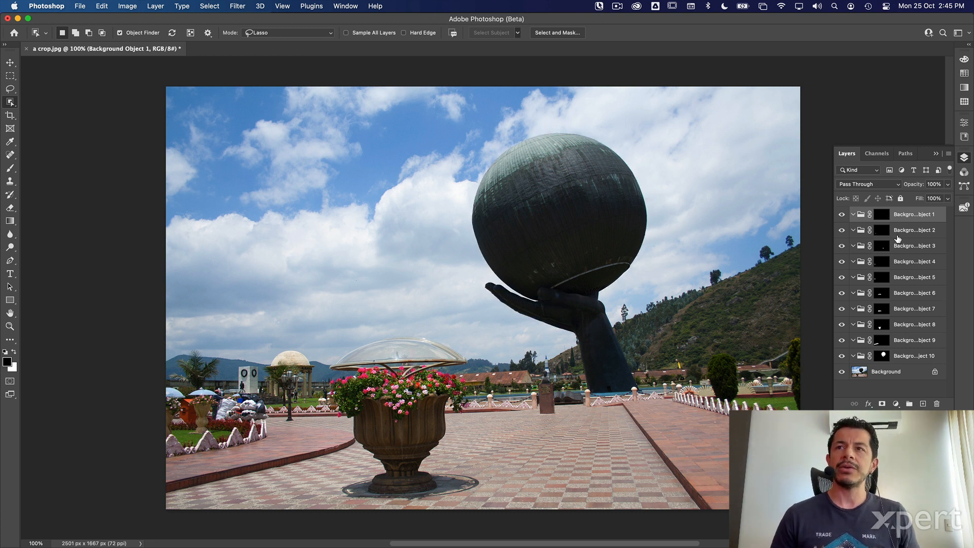
key(super+z)
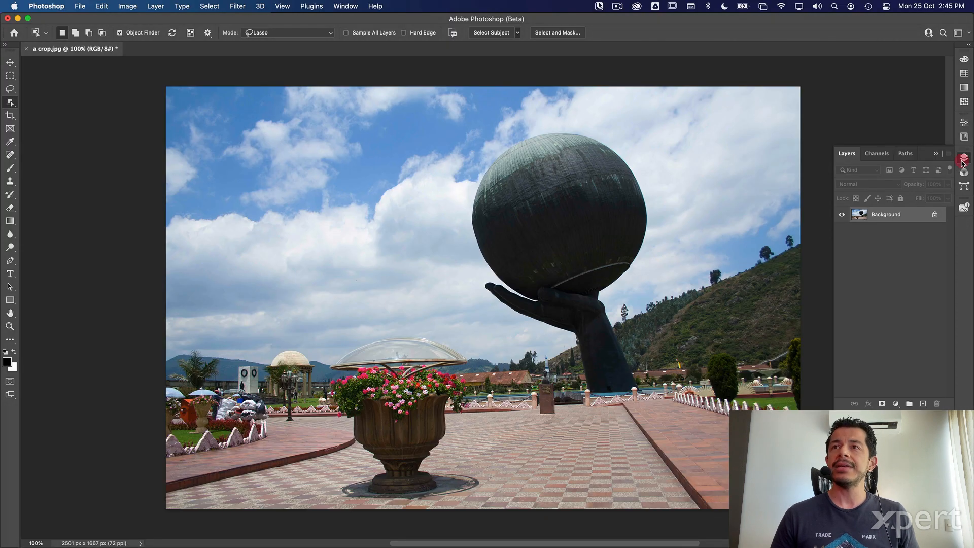
click(962, 161)
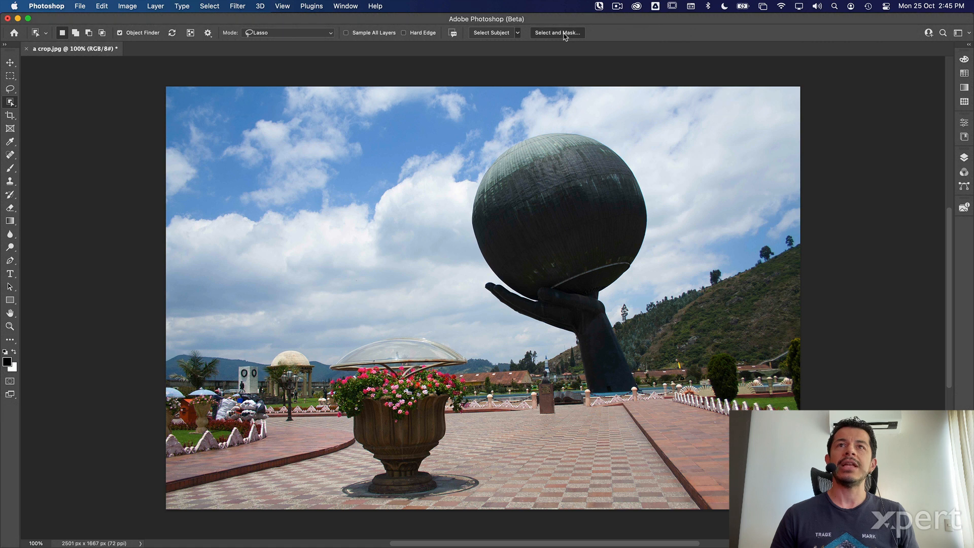
Open Select and Mask and use the Object Selection tool to select the sphere and the planter's glass cover.
click(564, 33)
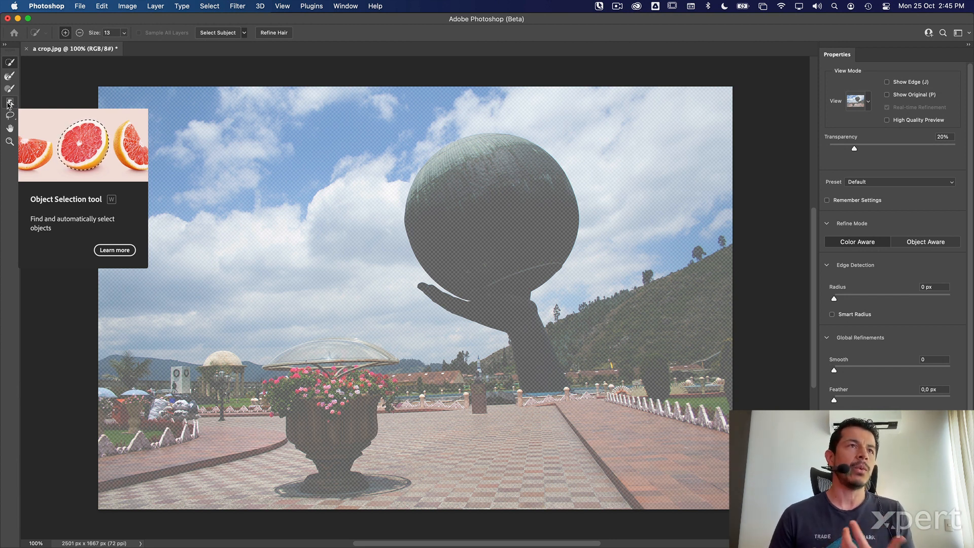
click(10, 103)
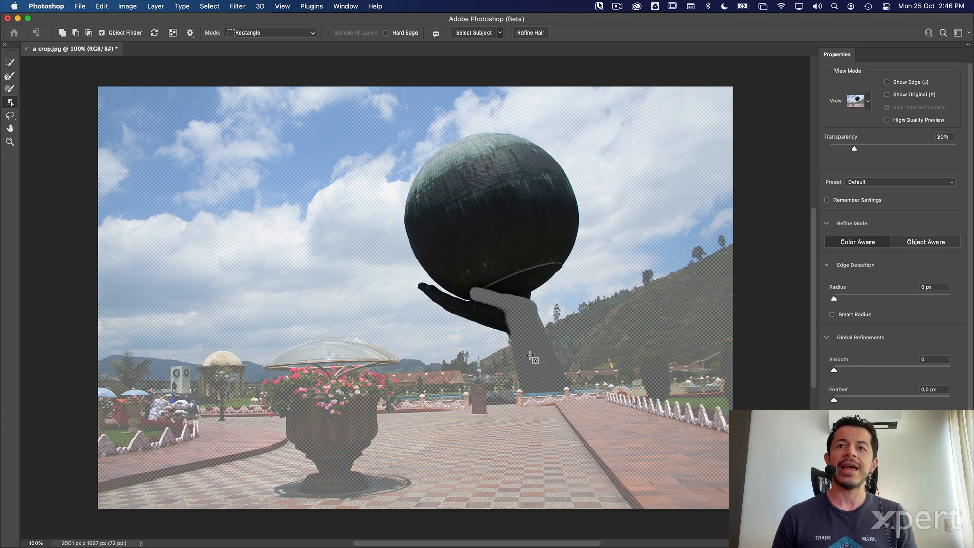
click(337, 355)
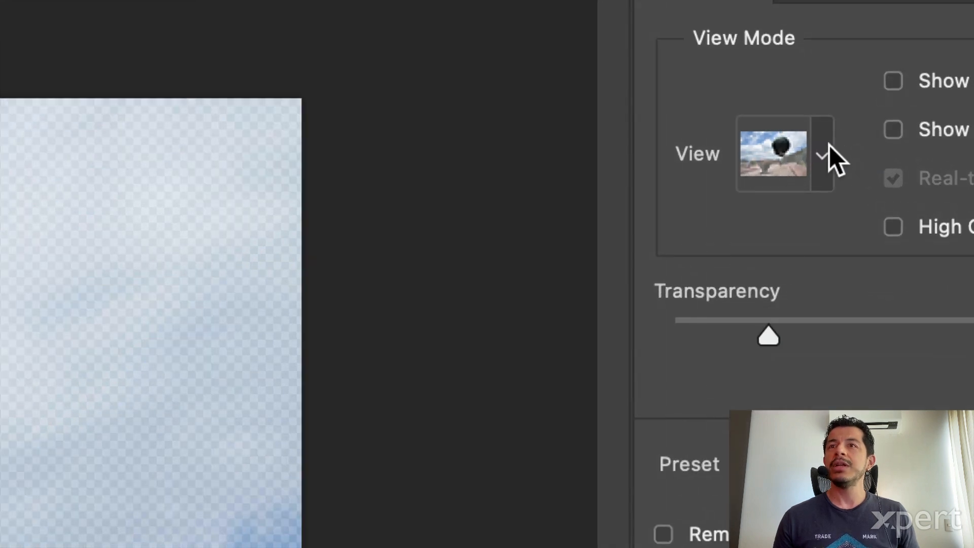
Preview the masked selection in the Overlay view mode and return to Onion Skin.
click(836, 152)
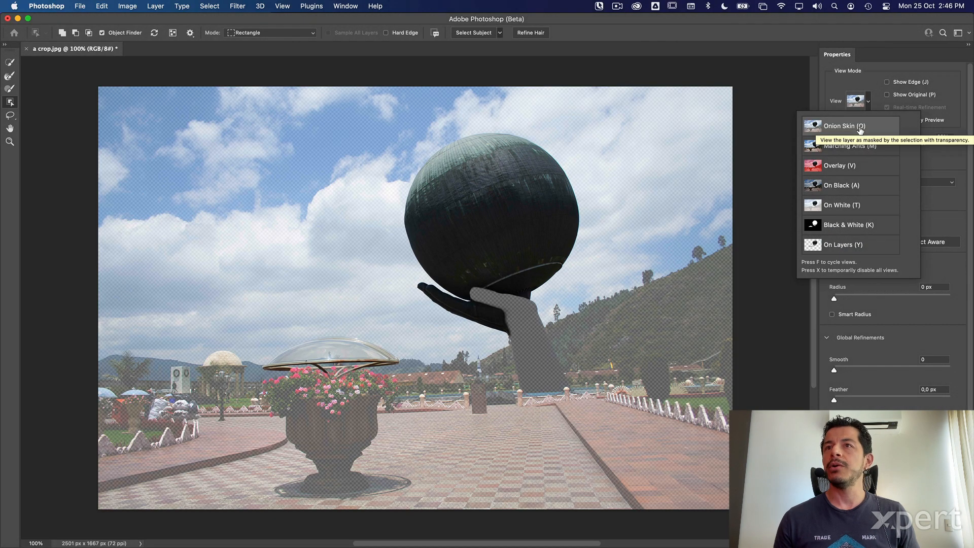
click(842, 165)
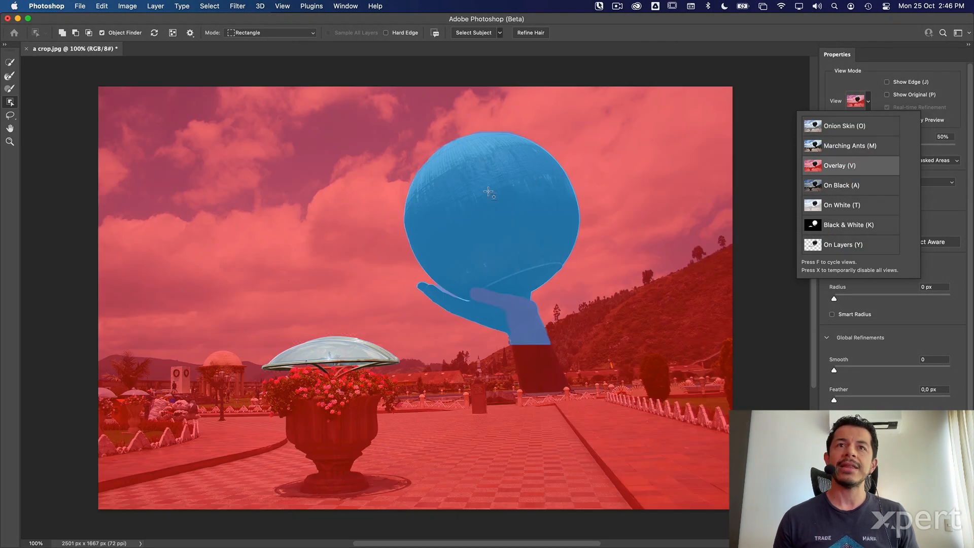
click(870, 127)
click(861, 83)
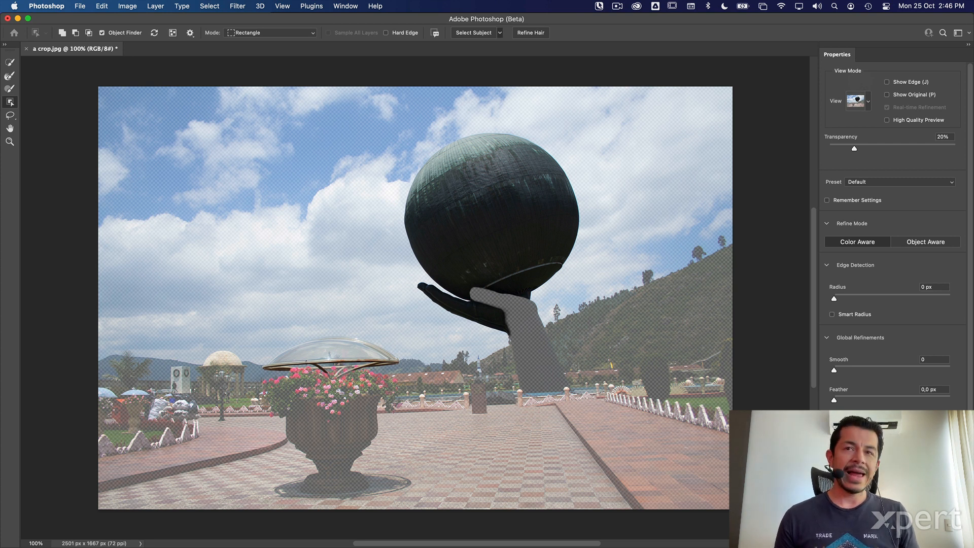
key(Escape)
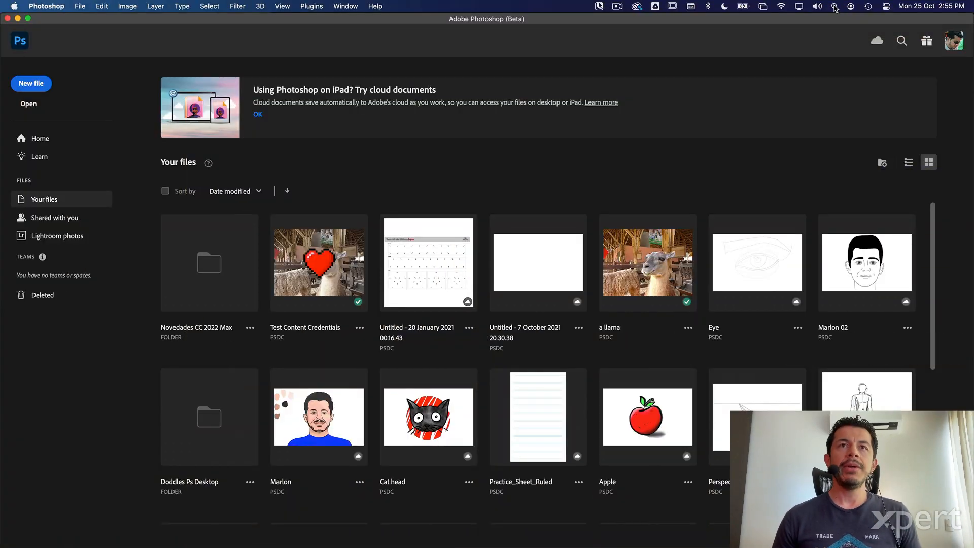
Switch to Illustrator and expand the Mask layer and its clip group in the acme.ai document.
key(super+Tab)
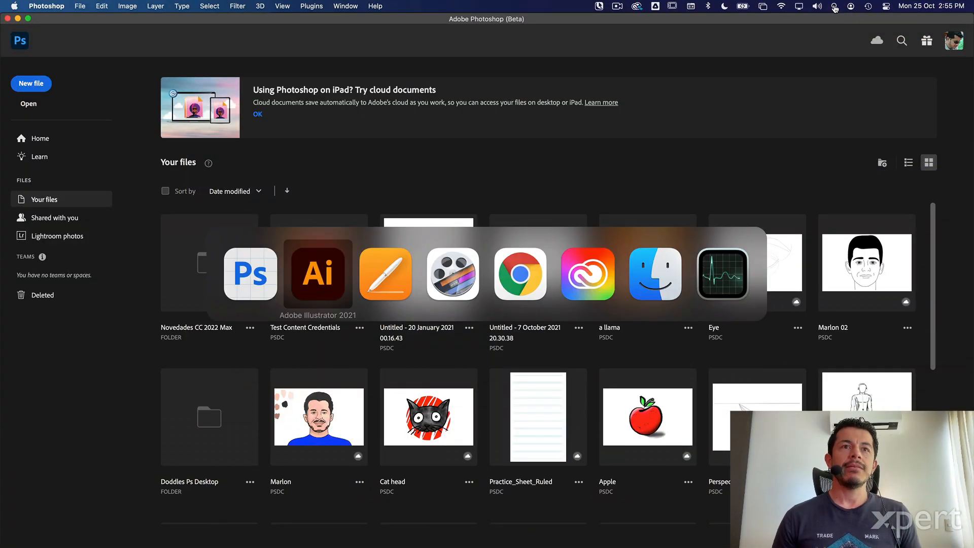
click(966, 62)
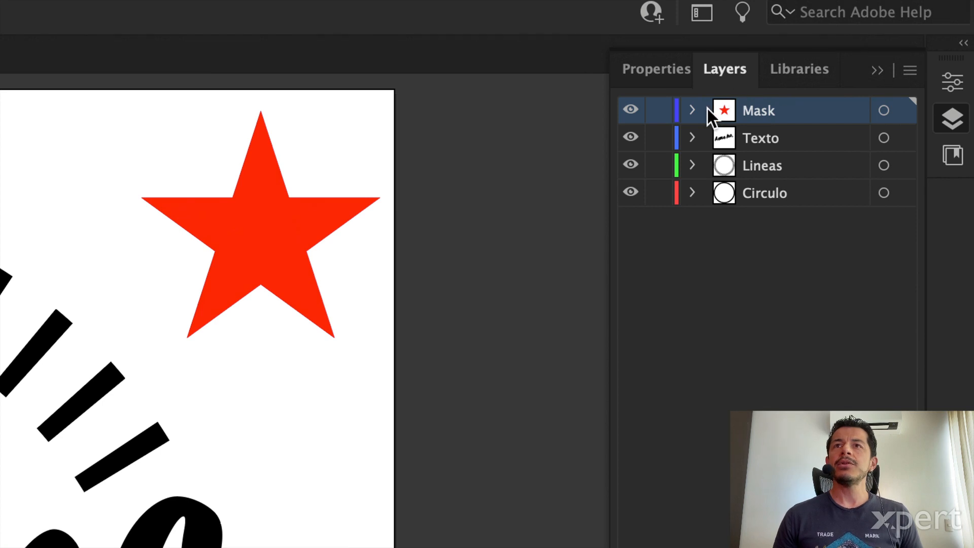
click(692, 110)
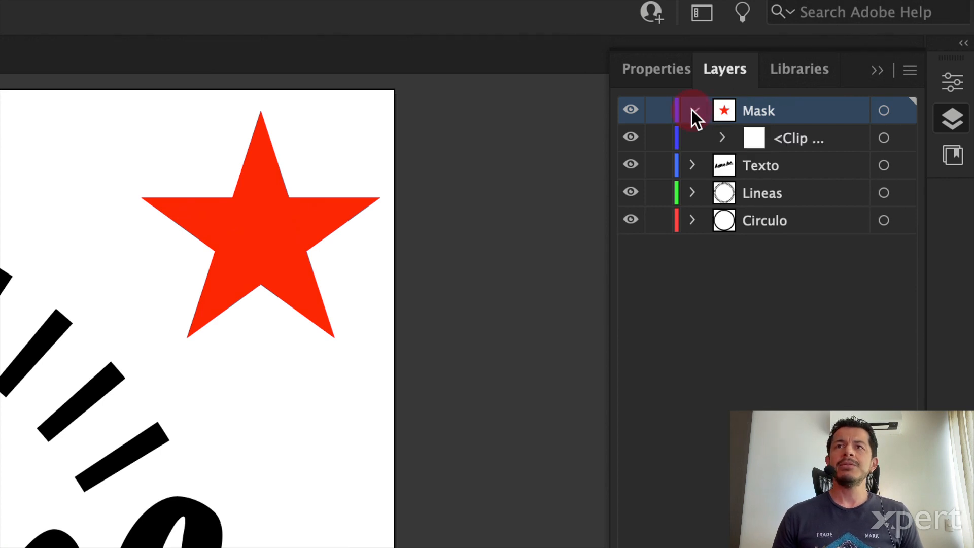
click(719, 133)
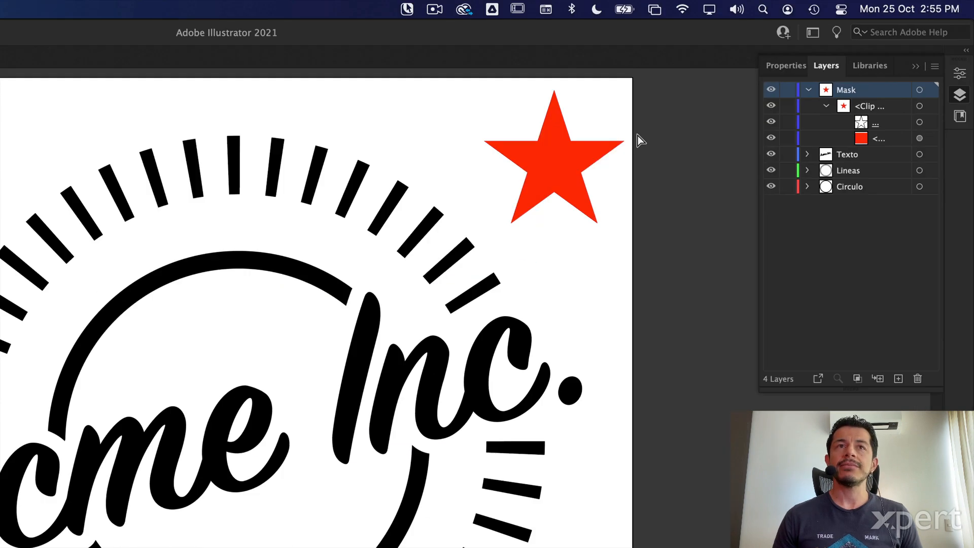
Release the star's clipping mask, deselect the artwork, and undo the release, closing the layer list.
drag(635, 78, 407, 294)
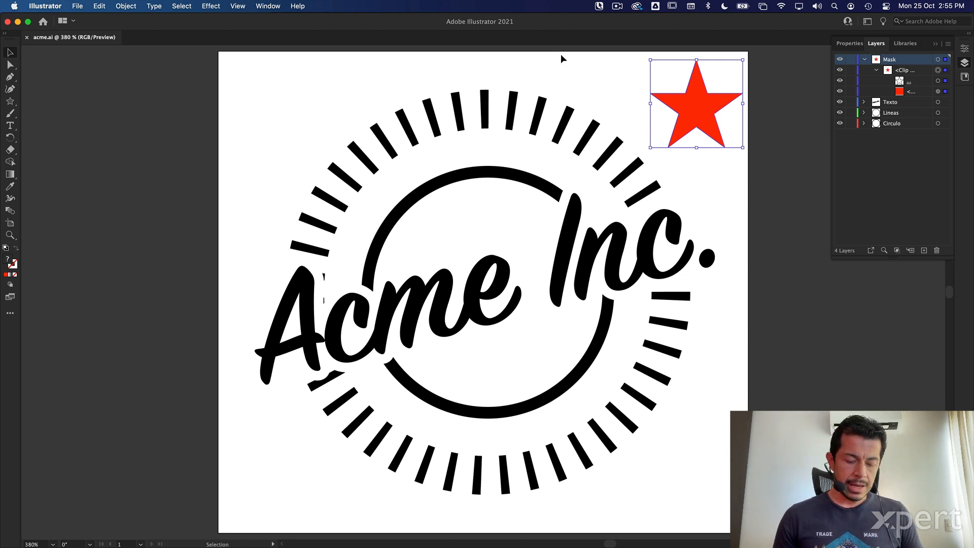
key(super+alt+7)
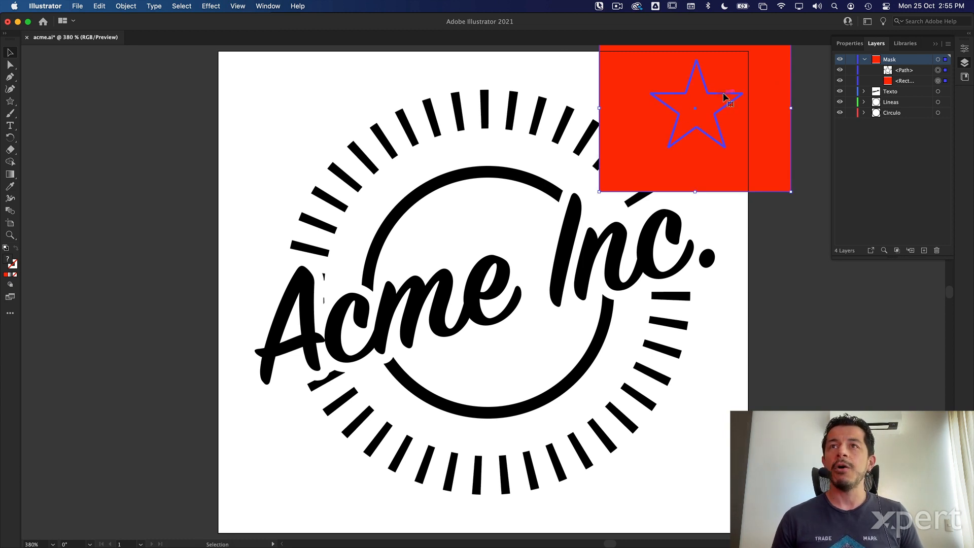
key(super+shift+a)
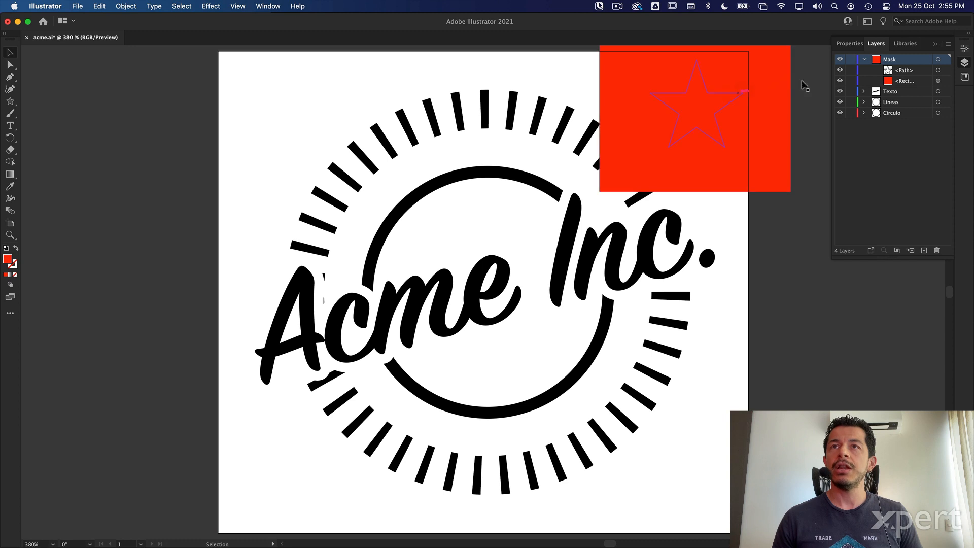
key(a)
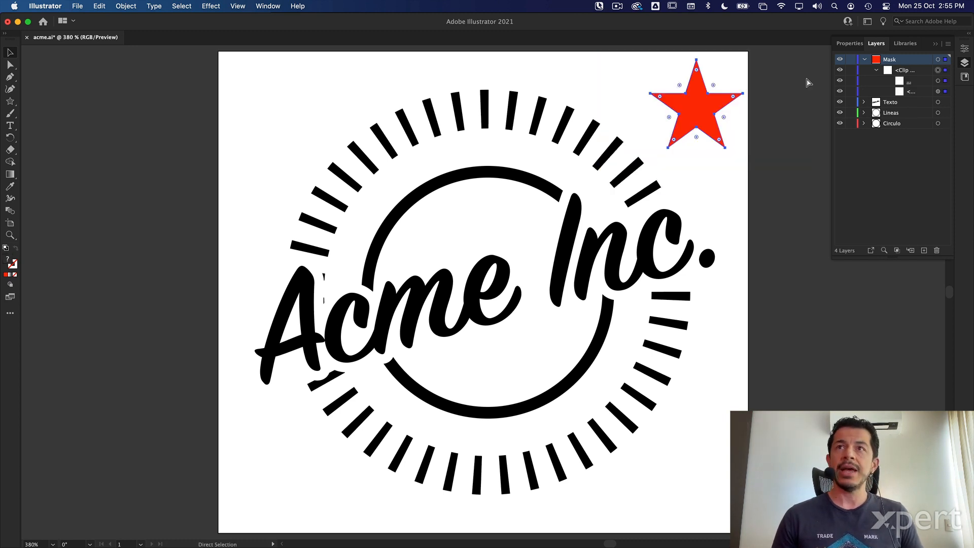
click(967, 65)
click(823, 103)
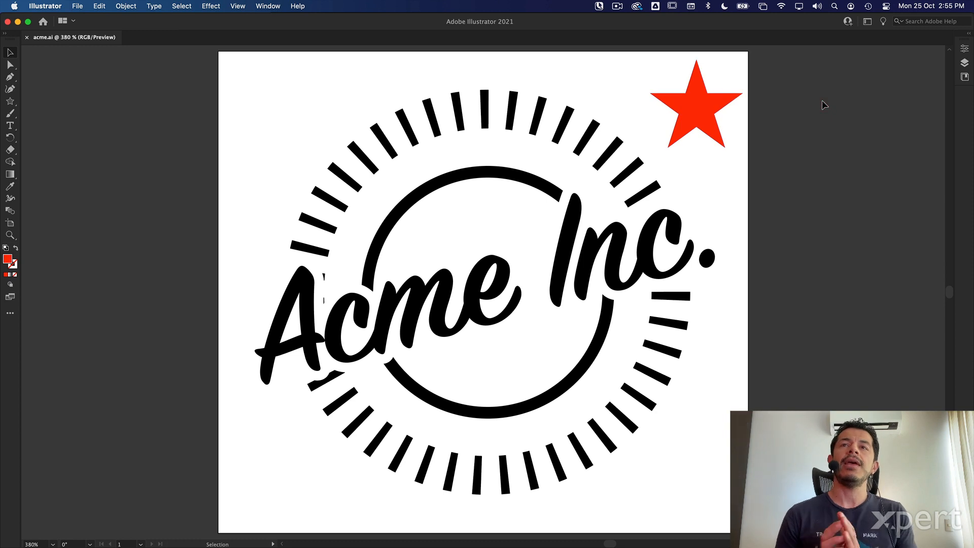
Copy all the logo artwork, including the star, and switch back to Photoshop.
key(a)
key(super+a)
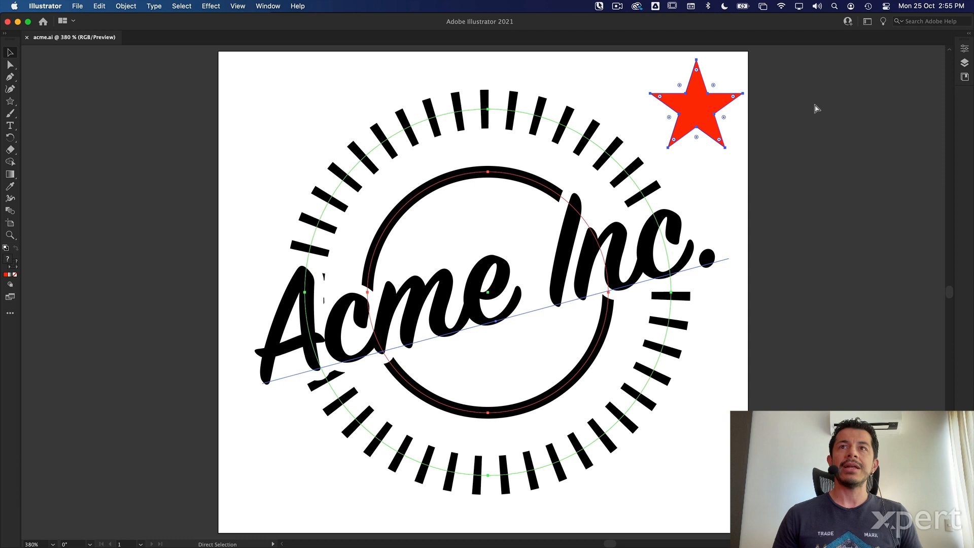
key(v)
click(814, 105)
key(super+Tab)
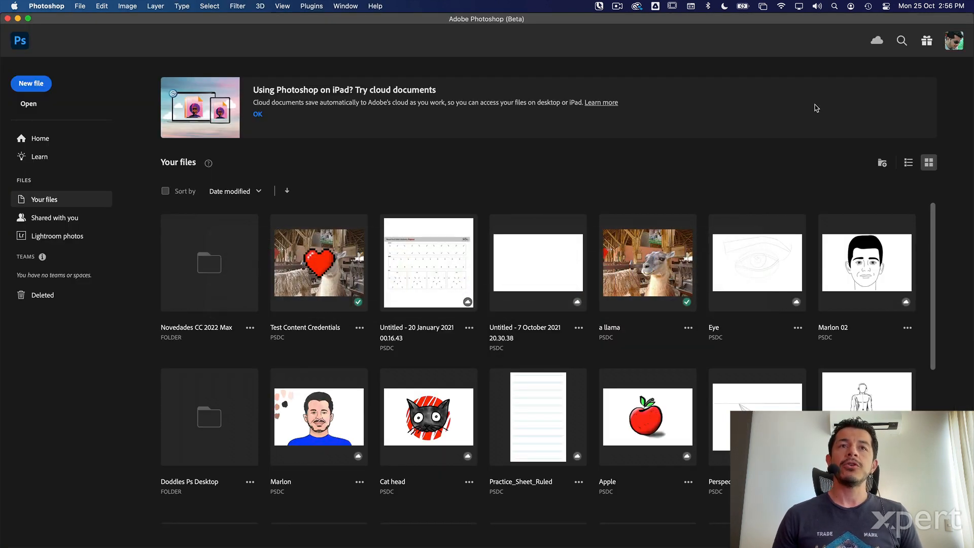
Create a new document from the Web Most Common preset, 1366 x 768 px at 72 ppi.
key(super+n)
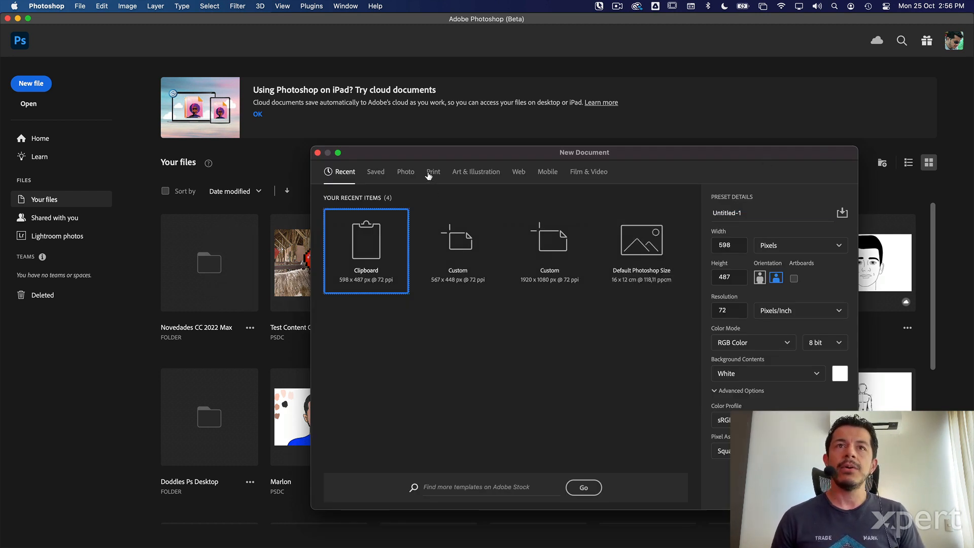
click(519, 173)
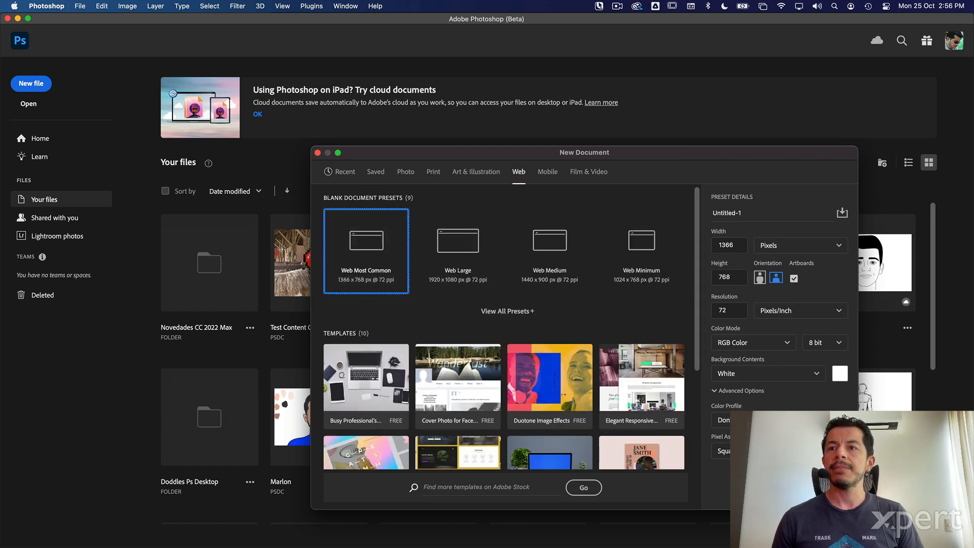
key(Return)
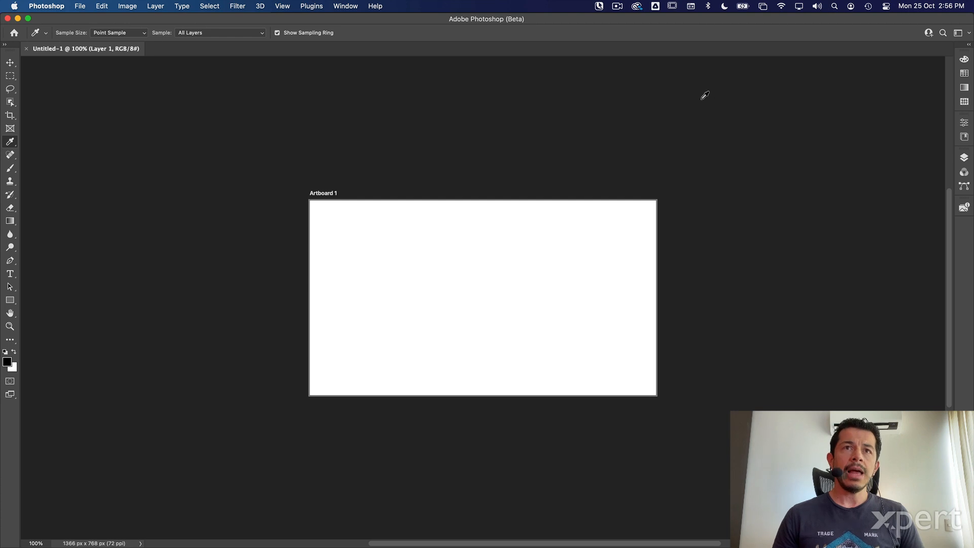
Paste the copied artwork as Layers, bringing the clipping mask in as a Vector Mask and accepting rasterization of some content.
key(super+v)
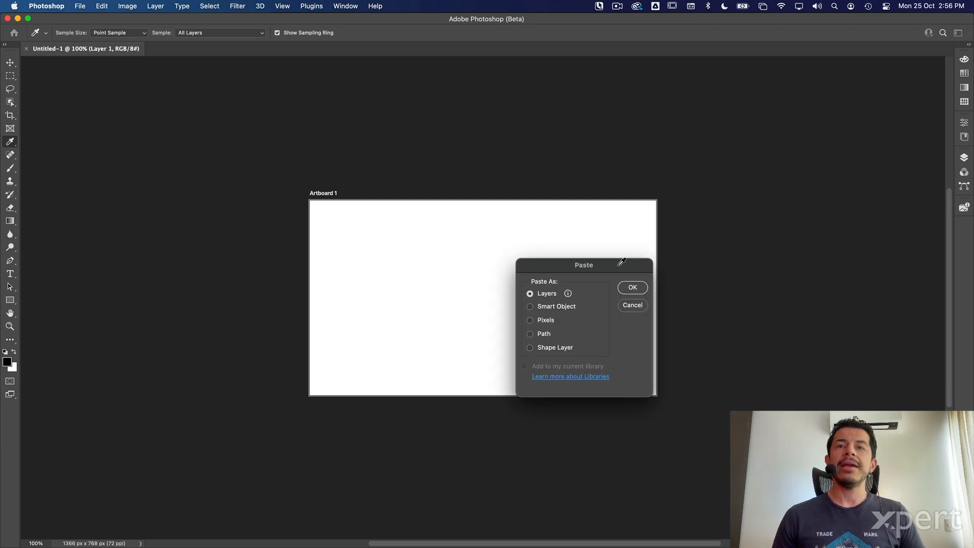
drag(583, 274, 475, 233)
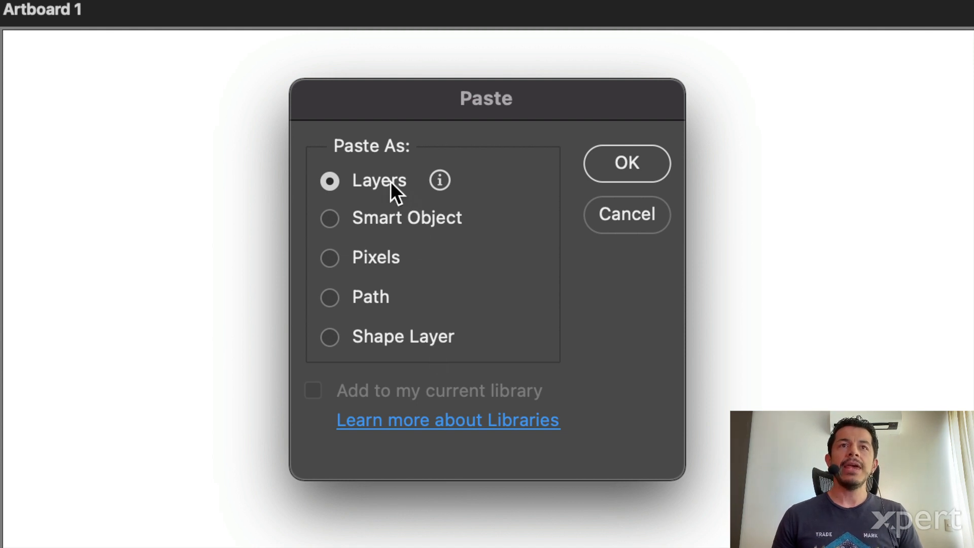
click(440, 181)
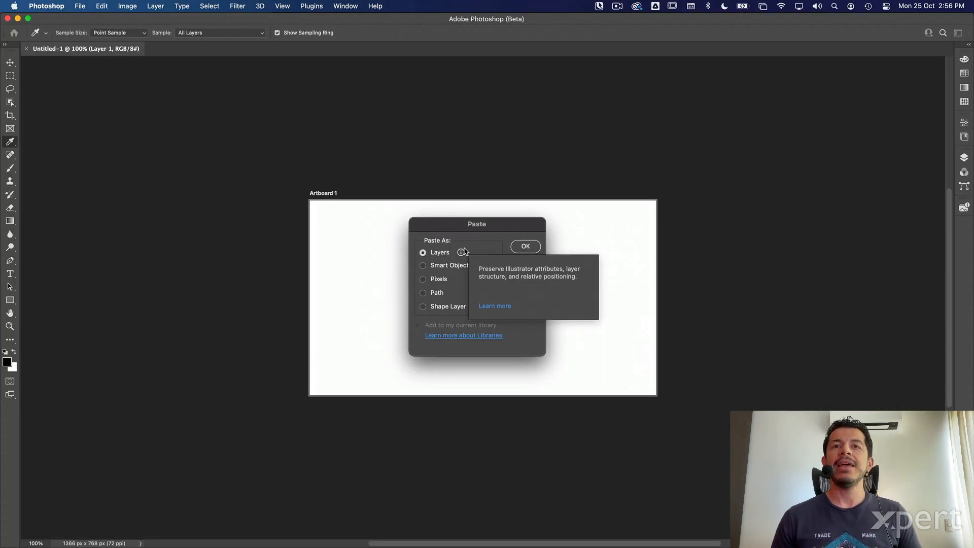
click(511, 226)
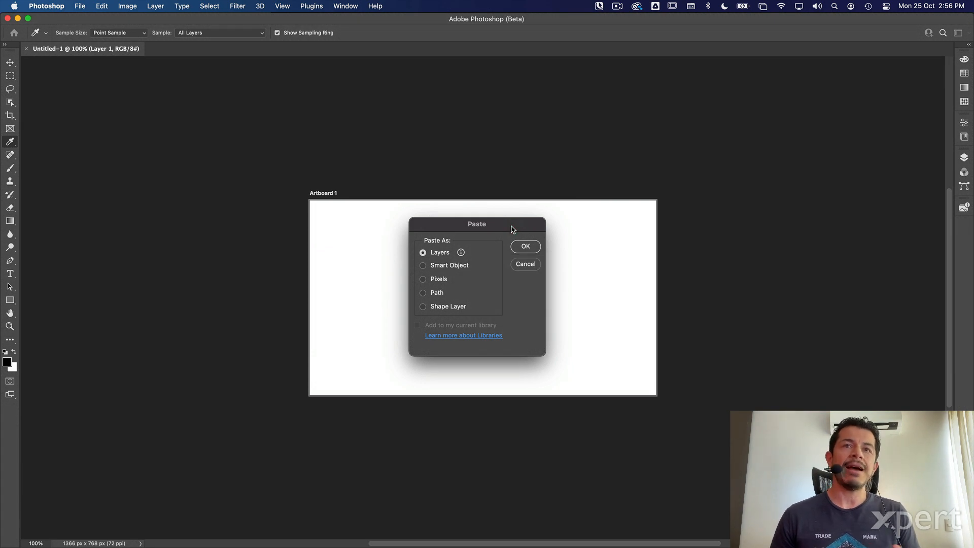
click(525, 246)
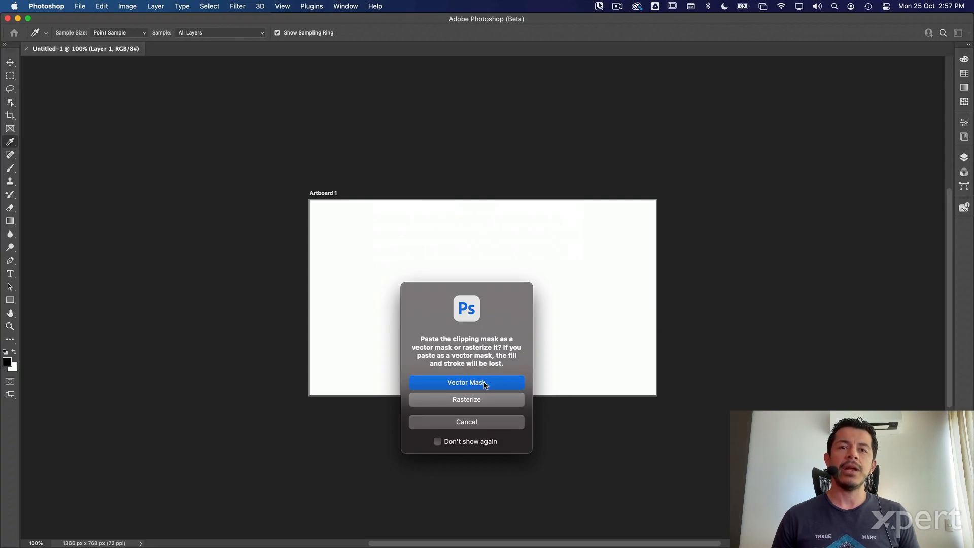
click(485, 383)
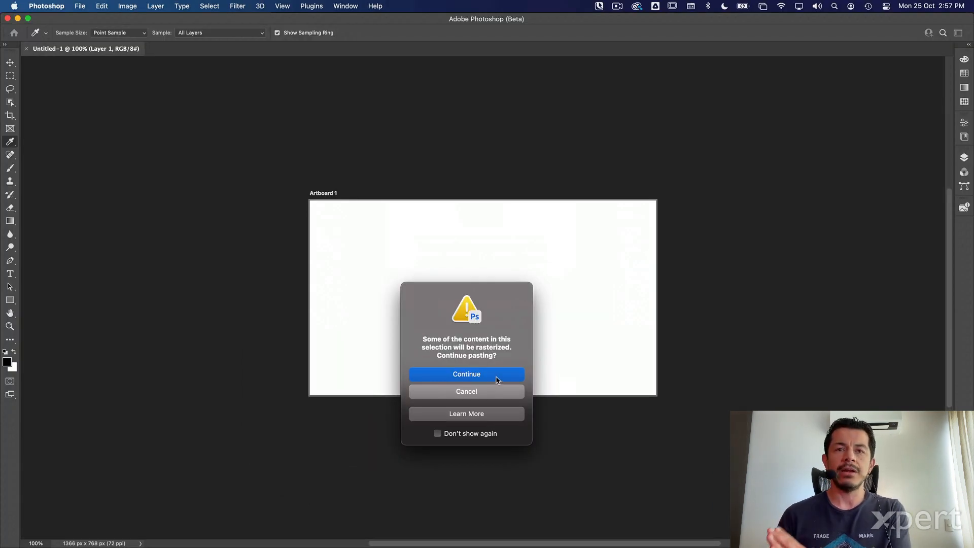
click(498, 375)
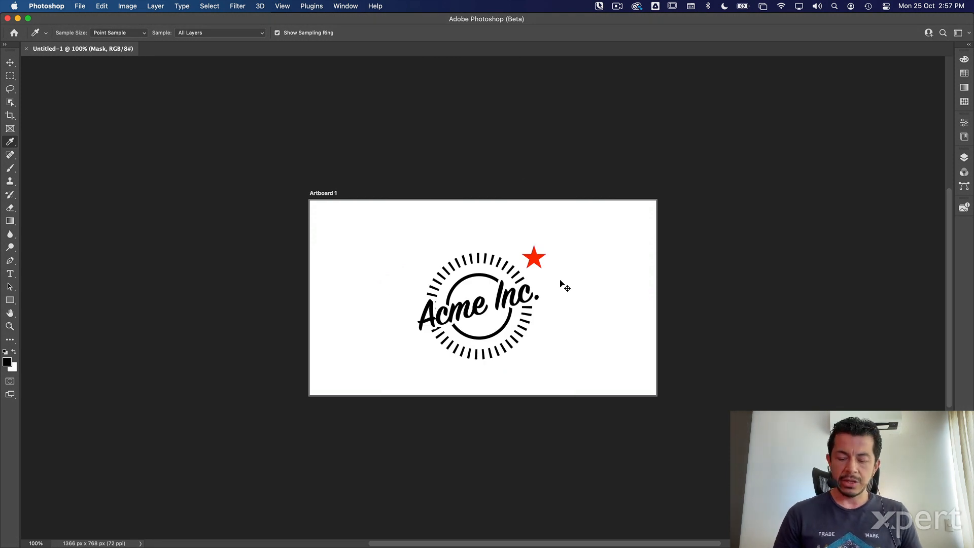
Examine the pasted layer structure inside the Texto, Lineas and Circulo groups, collapsing each group again.
key(super+equal)
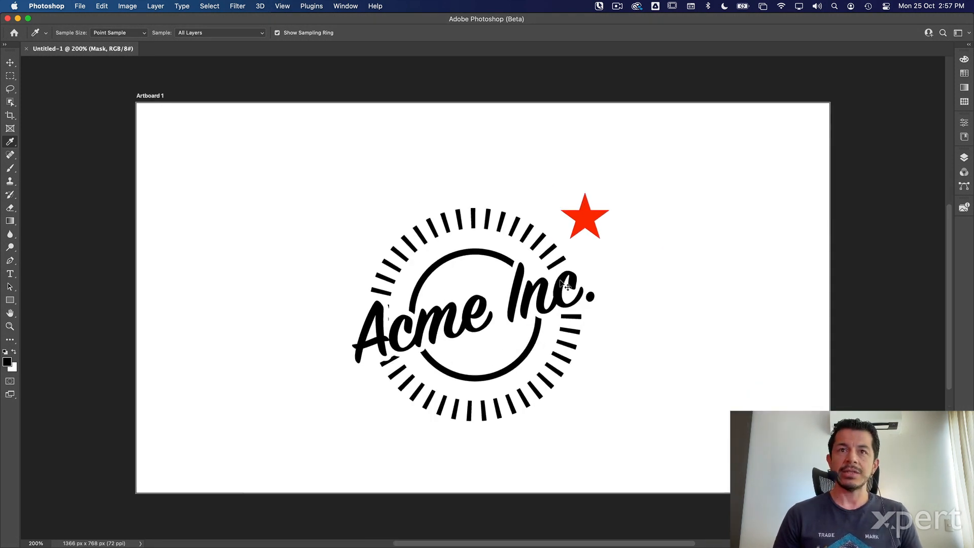
click(963, 157)
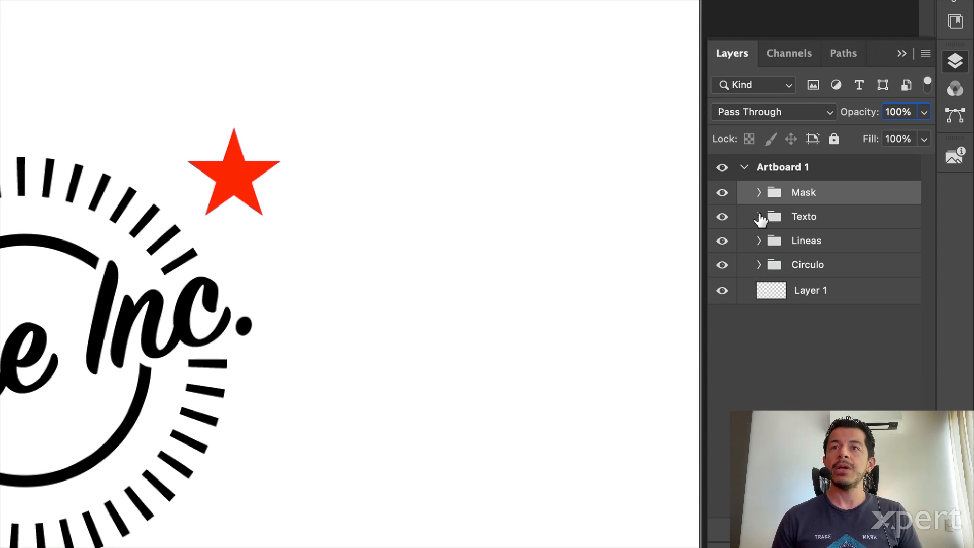
click(759, 217)
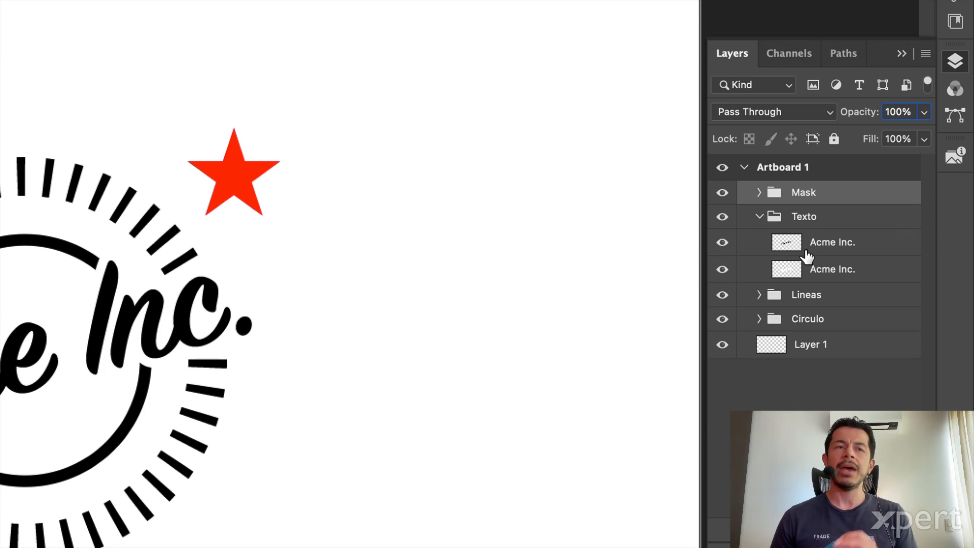
click(758, 217)
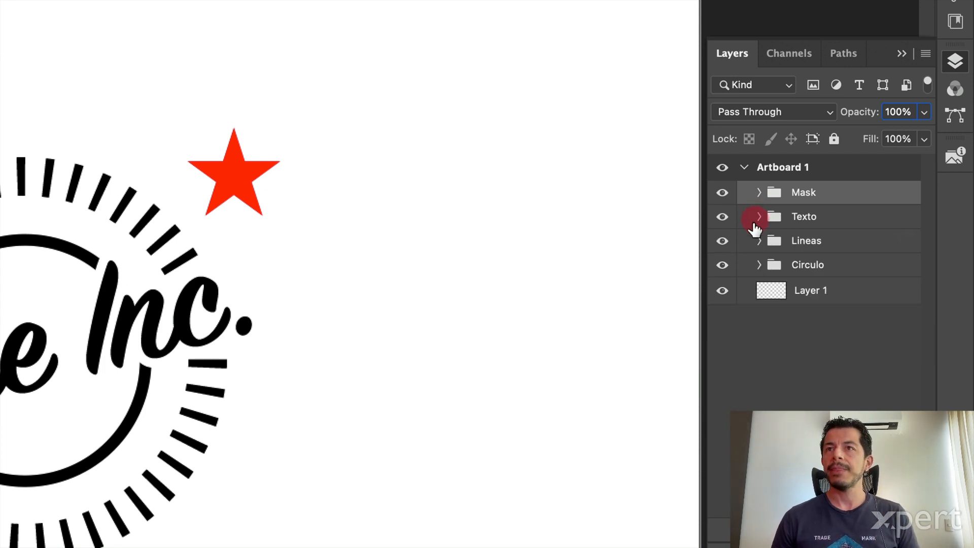
click(756, 246)
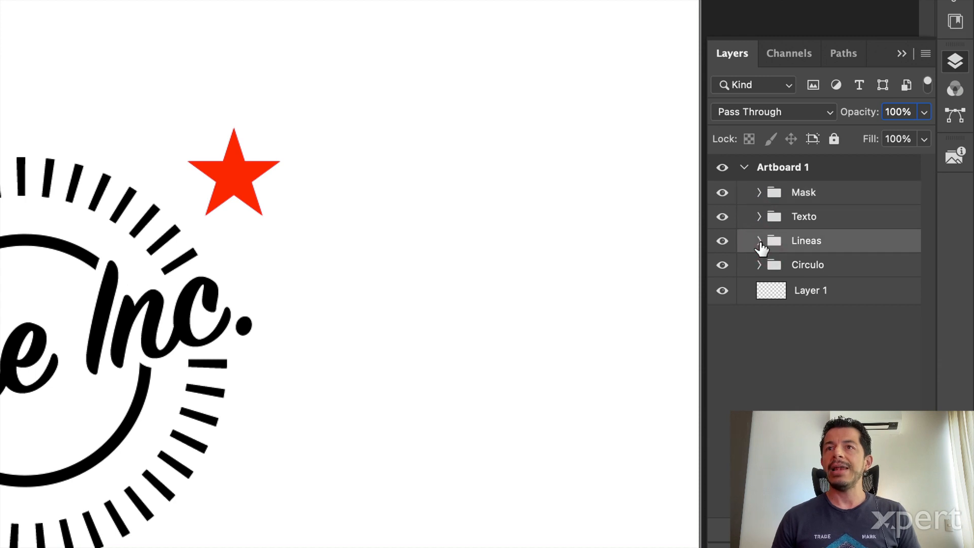
click(759, 241)
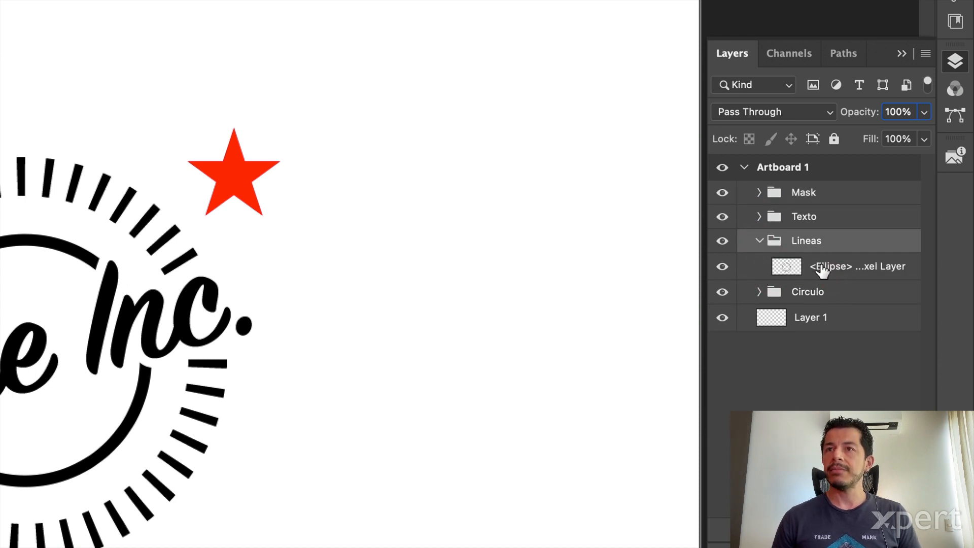
click(759, 243)
click(759, 264)
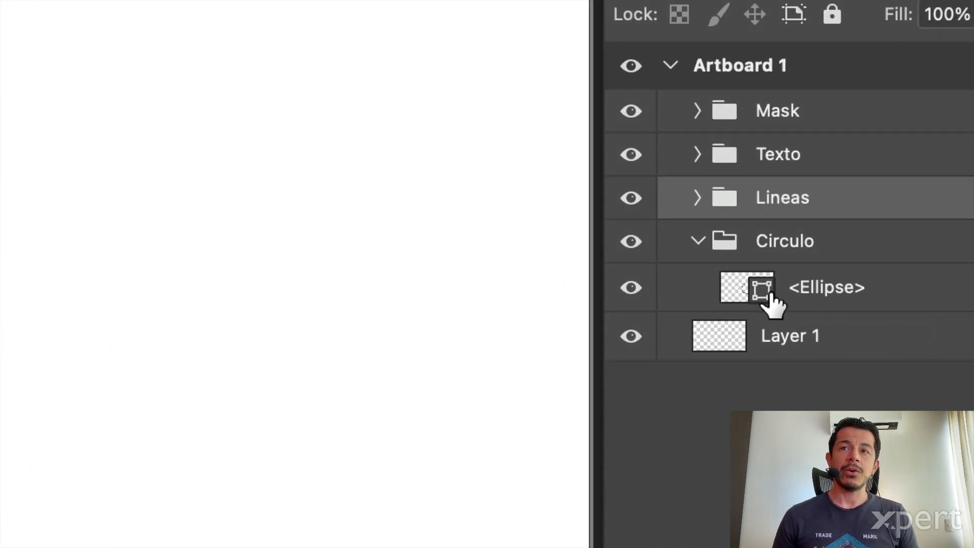
drag(771, 293, 703, 246)
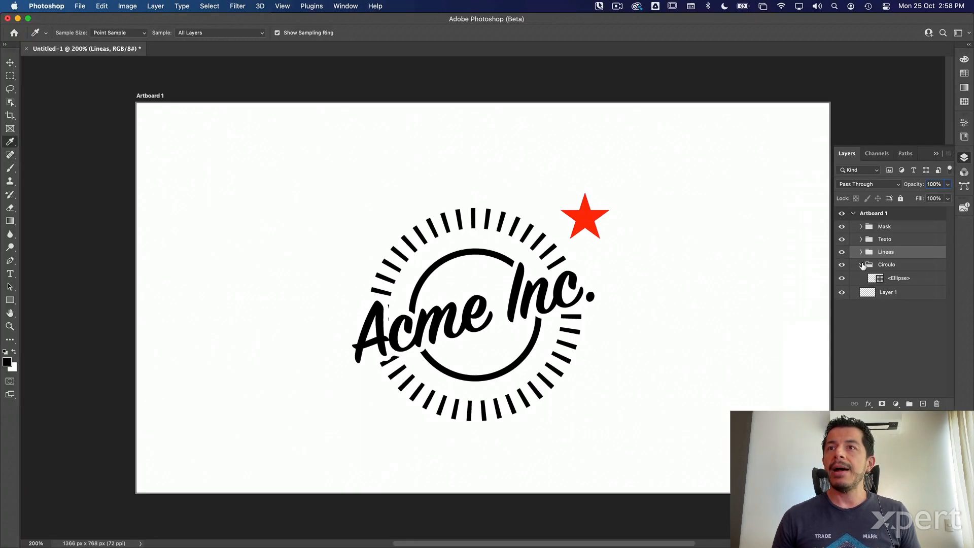
click(862, 265)
Inspect the Mask group's clip group by temporarily disabling its vector mask, re-enable the mask, and collapse both groups.
click(861, 227)
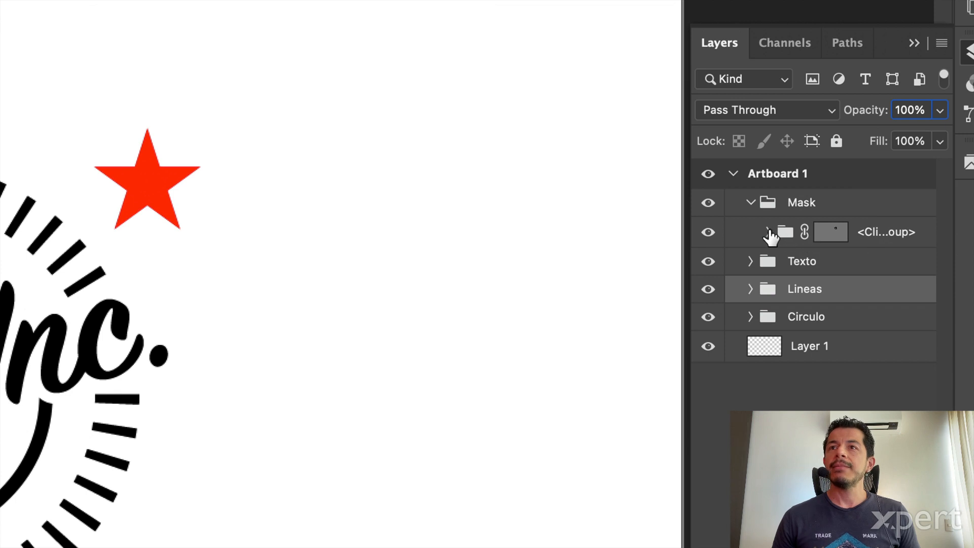
click(768, 232)
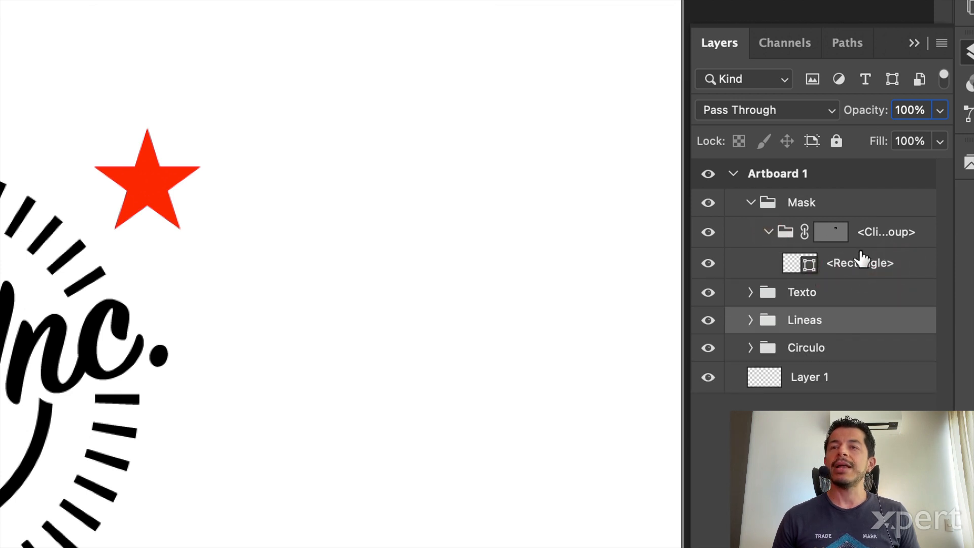
shift+click(838, 236)
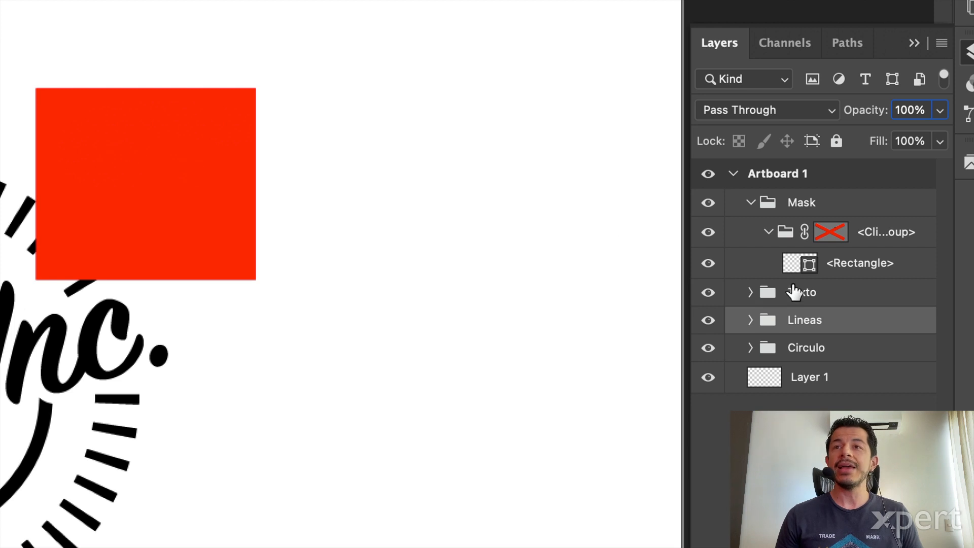
shift+click(830, 236)
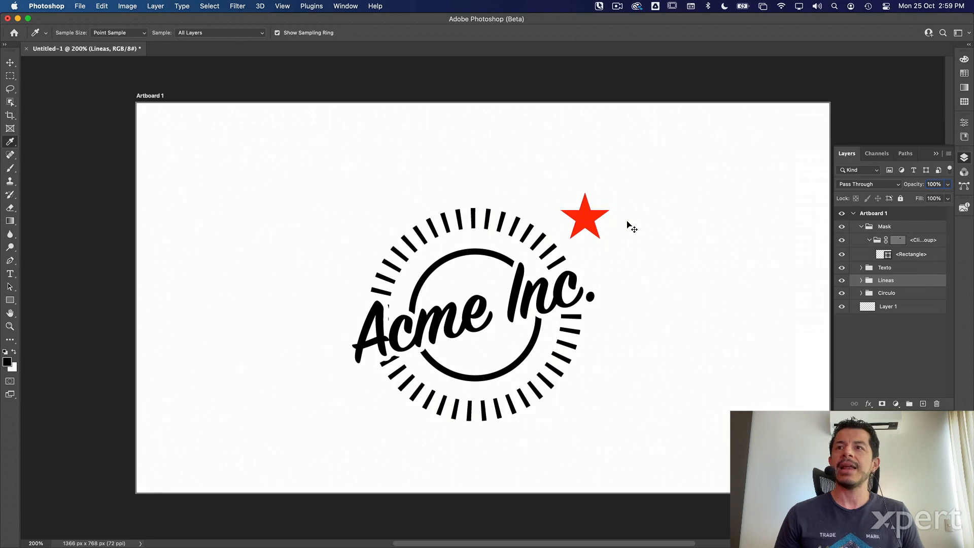
click(870, 240)
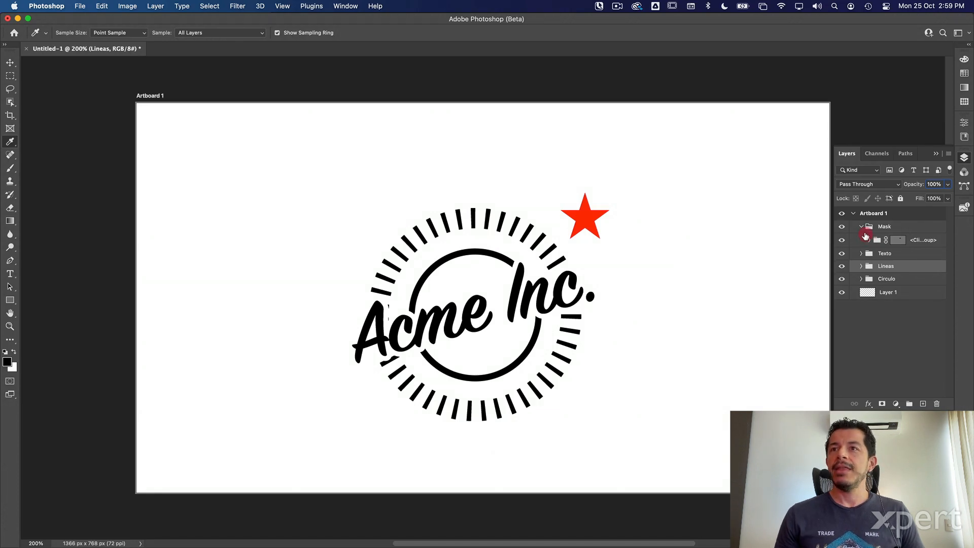
click(861, 227)
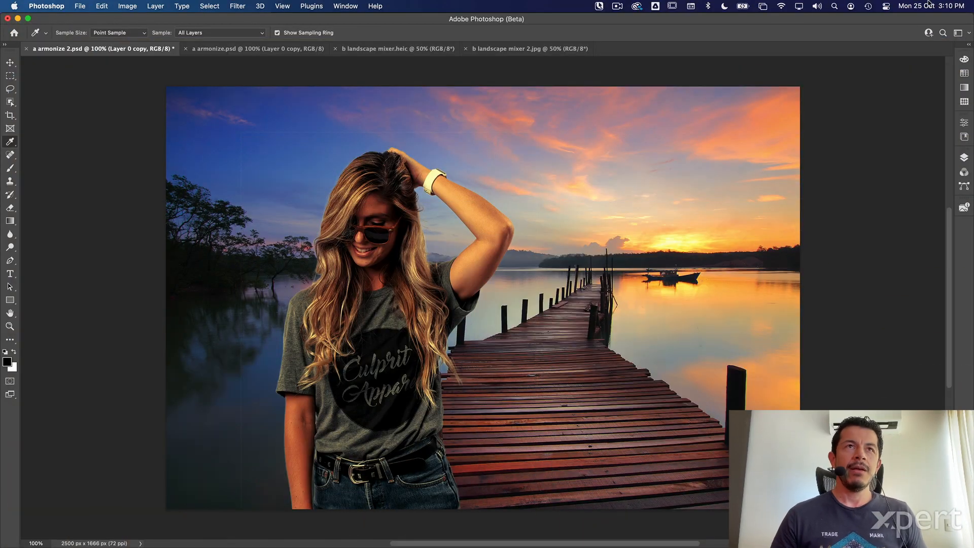
Examine the available Neural Filters, reading the Beta descriptions such as Harmonization and Landscape Mixer, and leave without applying any.
click(237, 6)
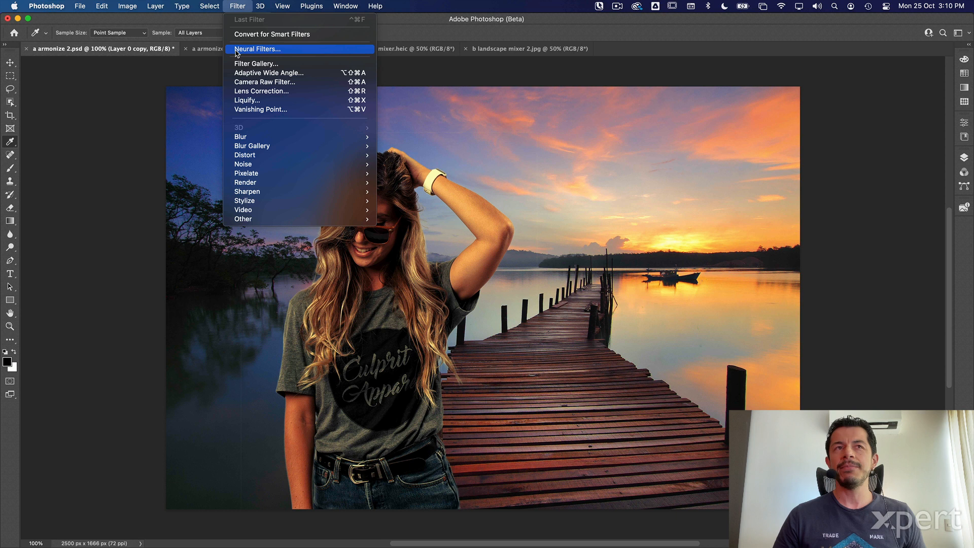
click(236, 51)
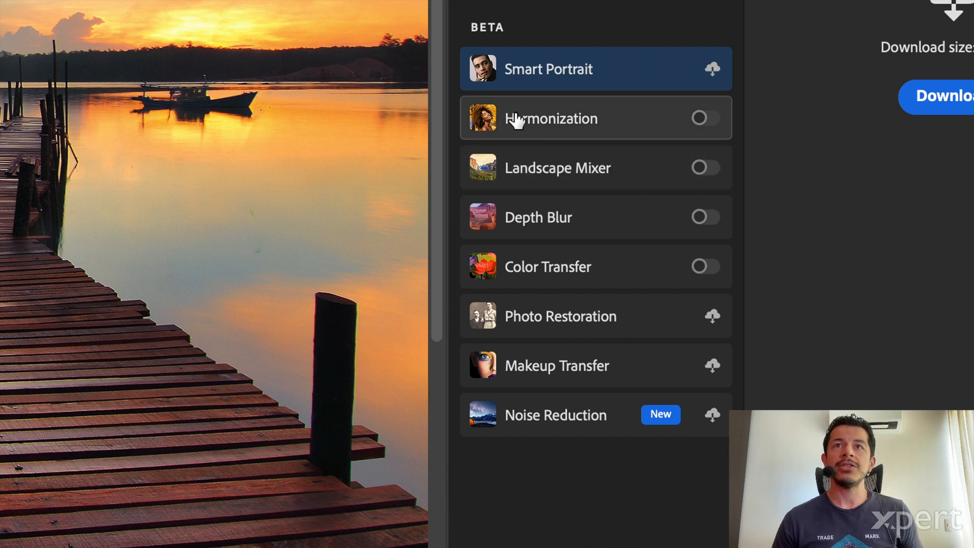
mouse_move(582, 91)
mouse_move(583, 109)
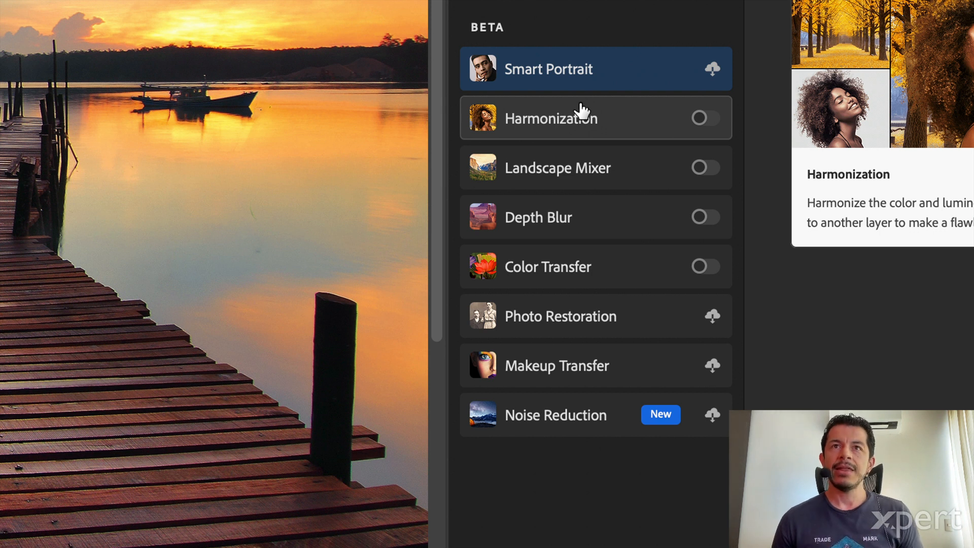
mouse_move(617, 182)
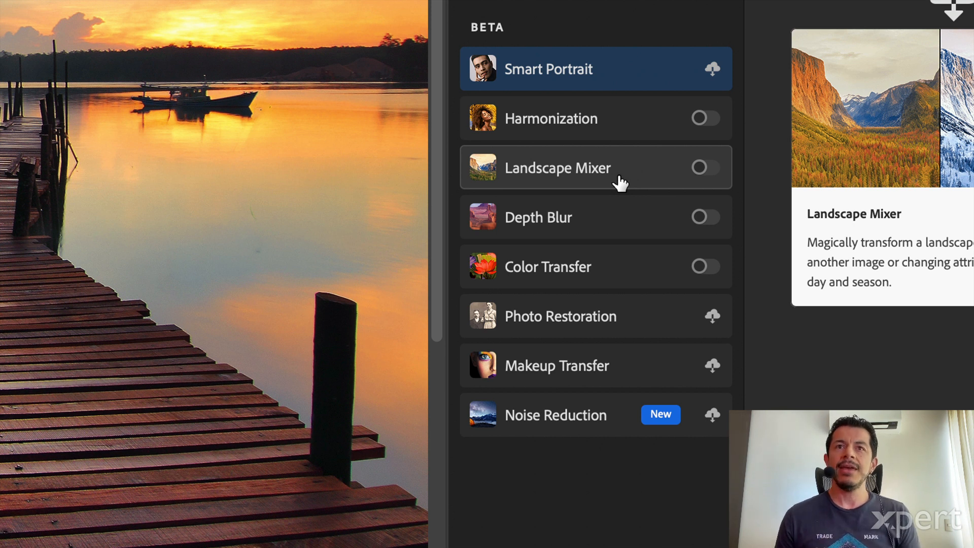
mouse_move(611, 267)
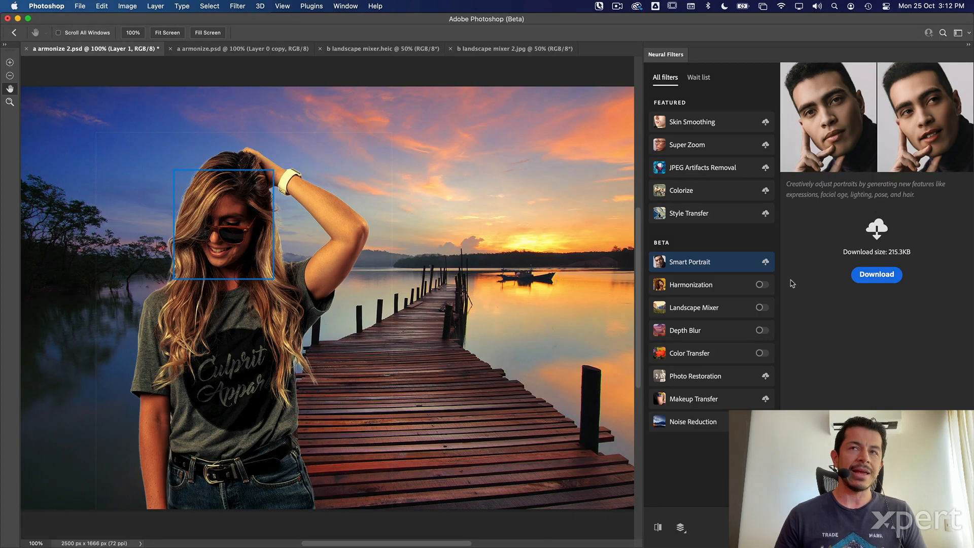
key(Escape)
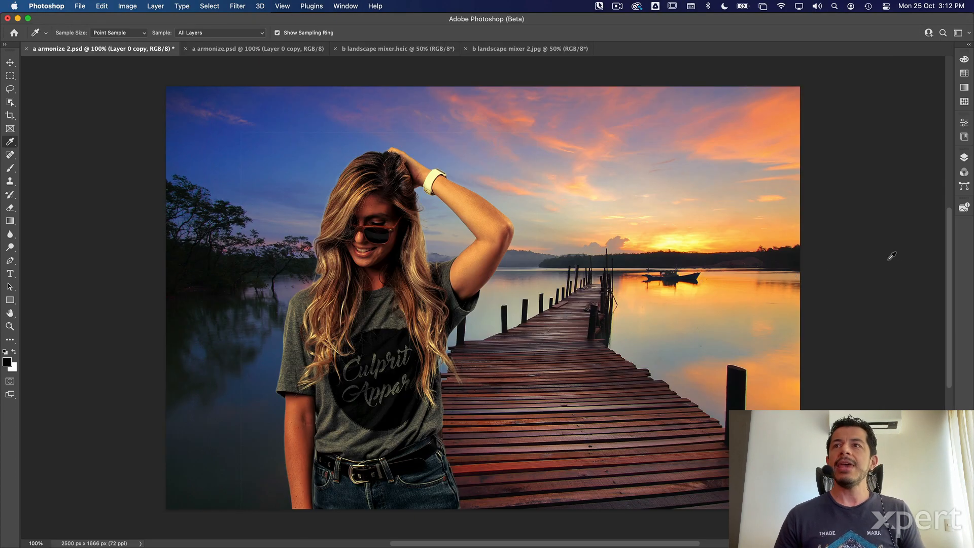
Inspect the composite by temporarily hiding the Color Lookup 1, Curves 1 and Layer 0 copy layers, and show them all again.
click(964, 158)
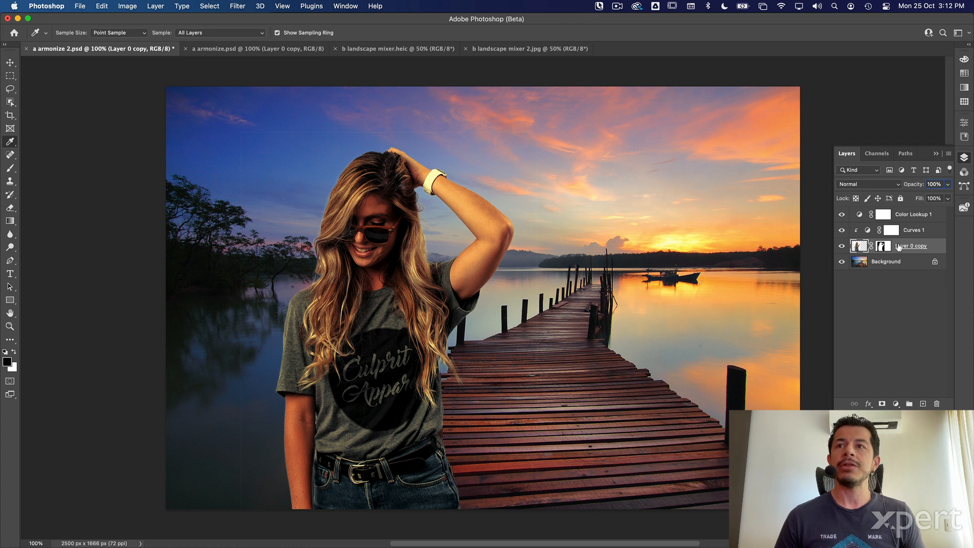
click(842, 214)
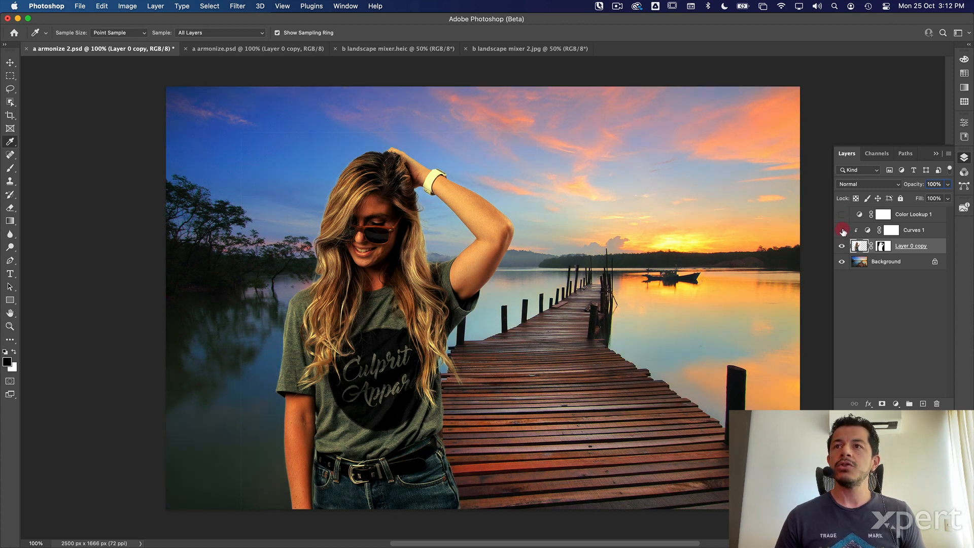
click(841, 230)
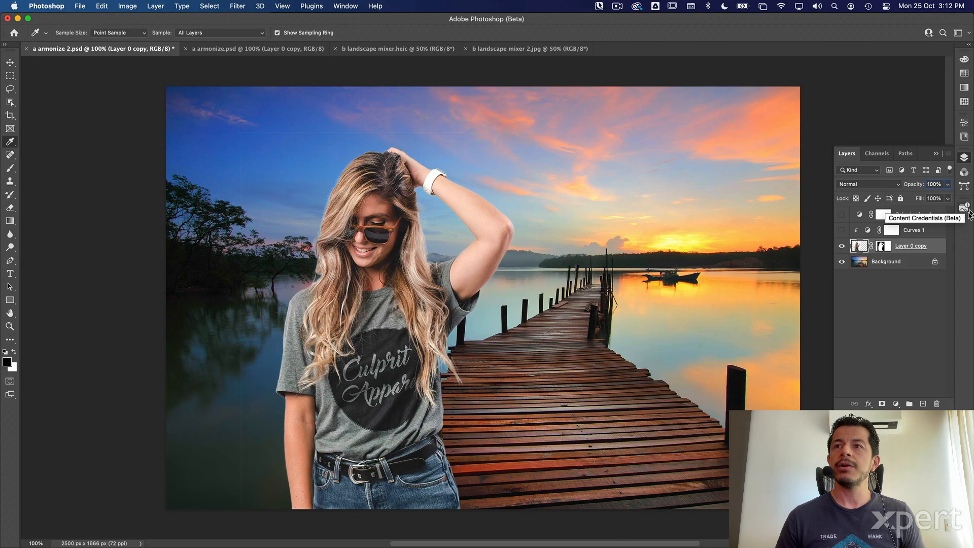
click(842, 246)
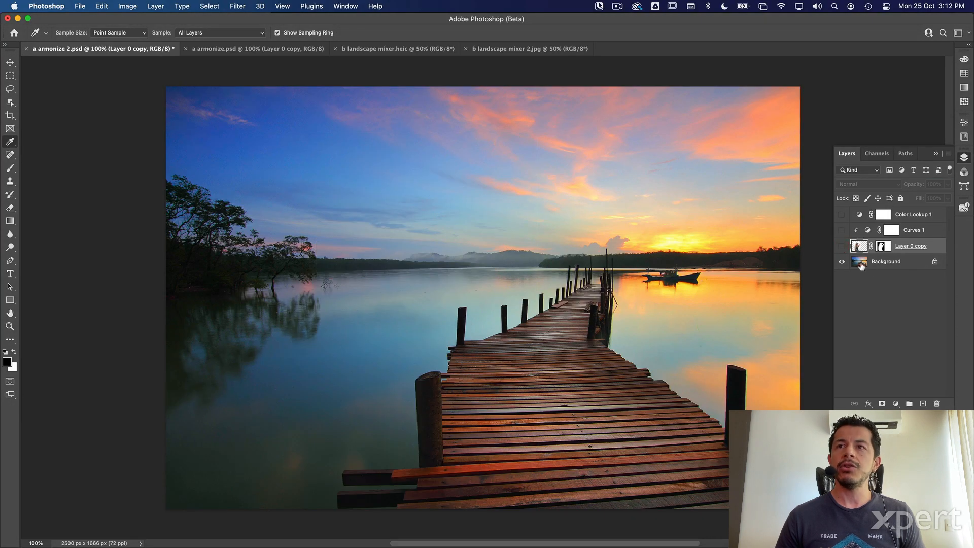
click(841, 246)
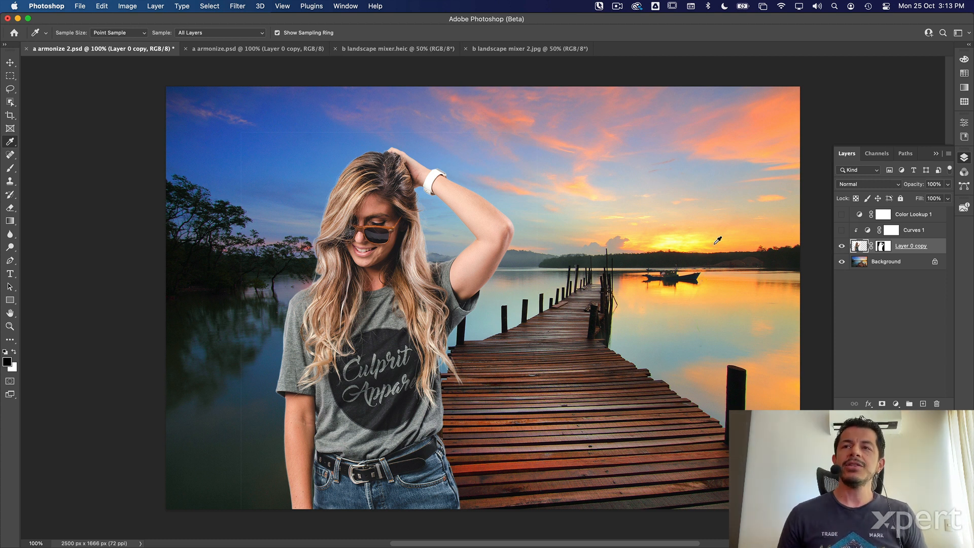
click(841, 215)
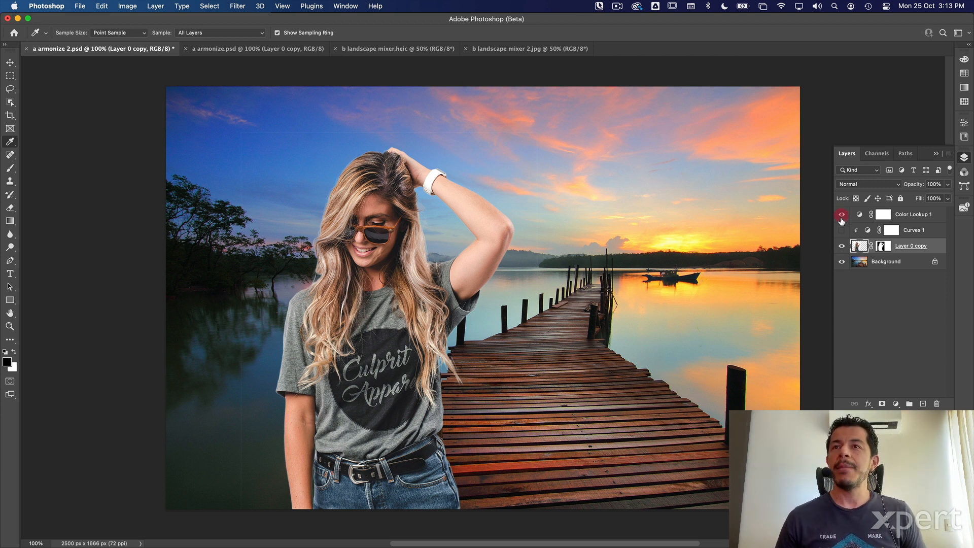
click(842, 231)
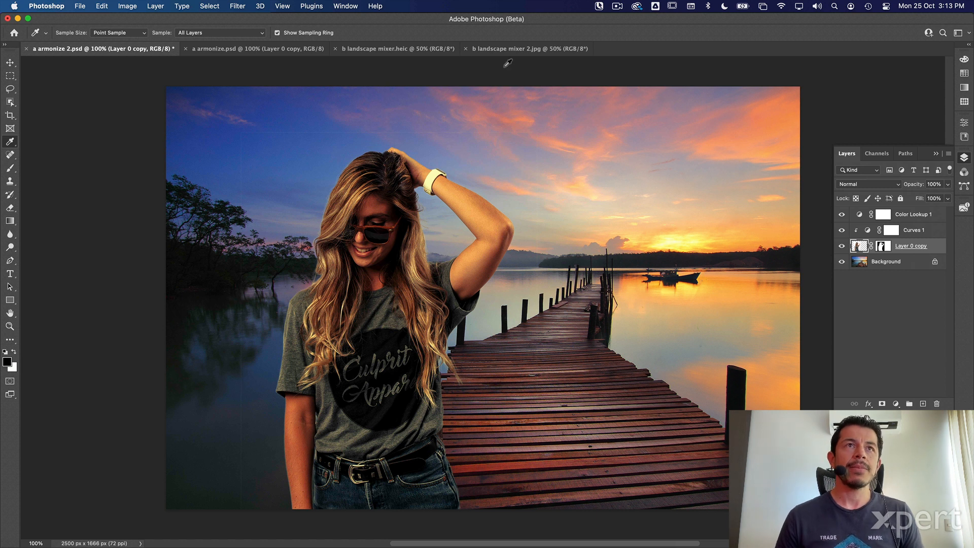
Switch to a armonize.psd and inspect the Background by briefly hiding and showing Layer 0 copy.
click(262, 51)
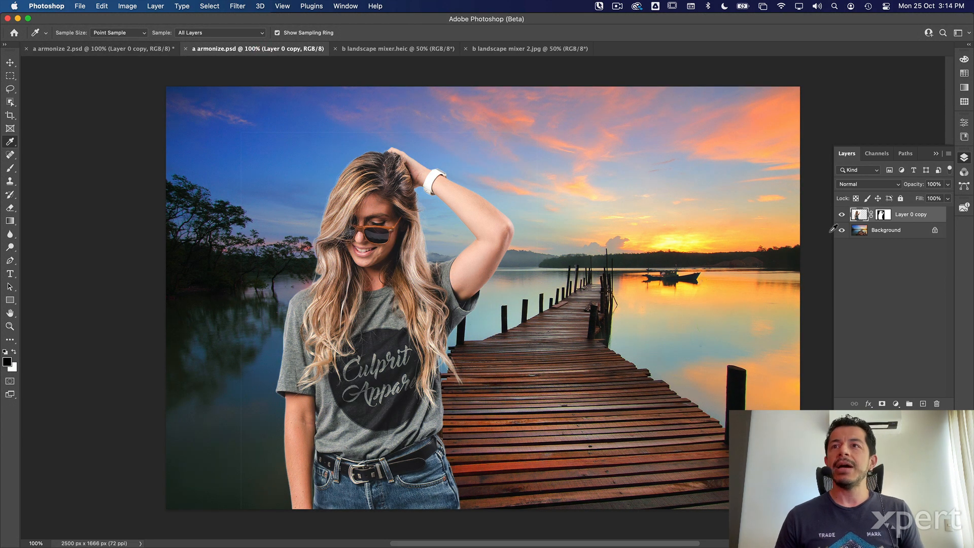
click(857, 225)
click(841, 214)
click(841, 214)
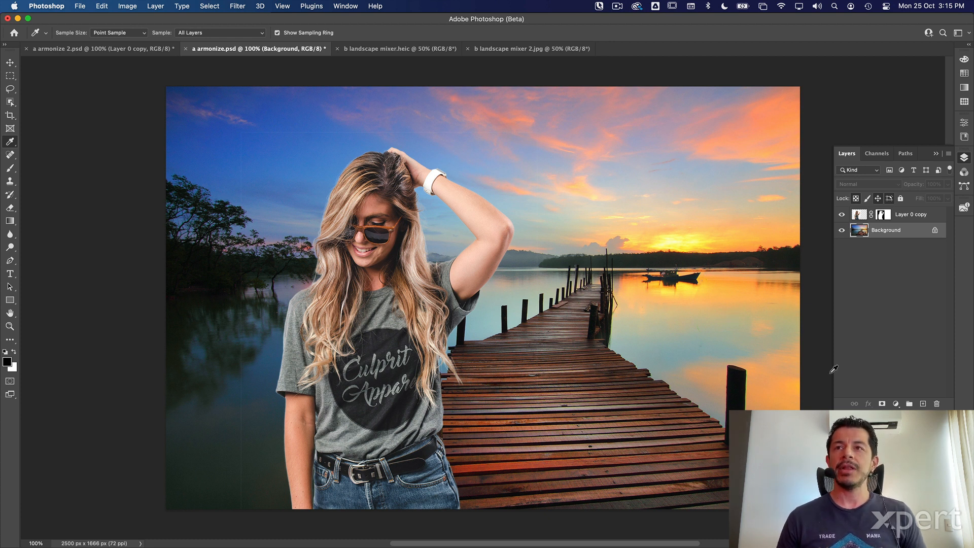
Enable the Harmonization neural filter for Layer 0 copy with Background as the reference layer, and compare the result with the original.
click(863, 216)
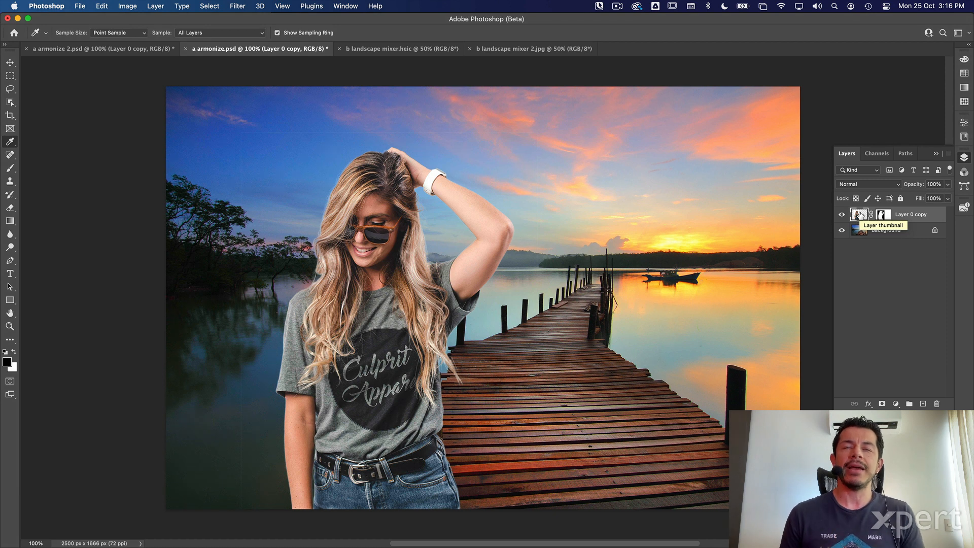
click(239, 6)
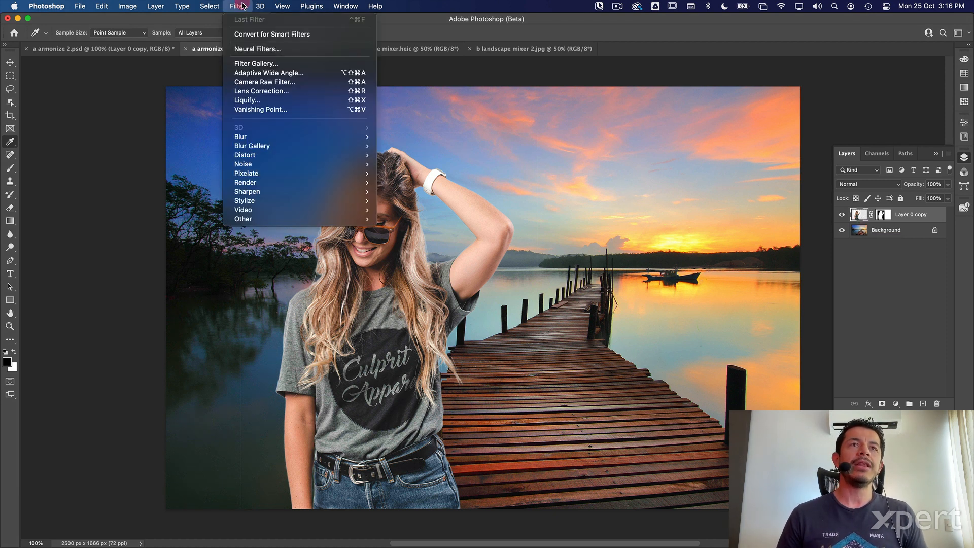
click(235, 49)
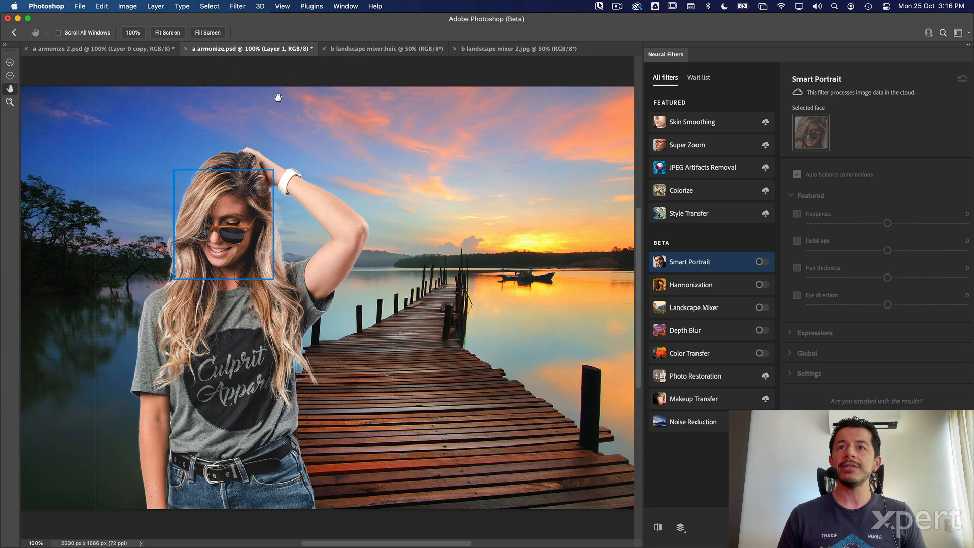
click(702, 286)
mouse_move(741, 292)
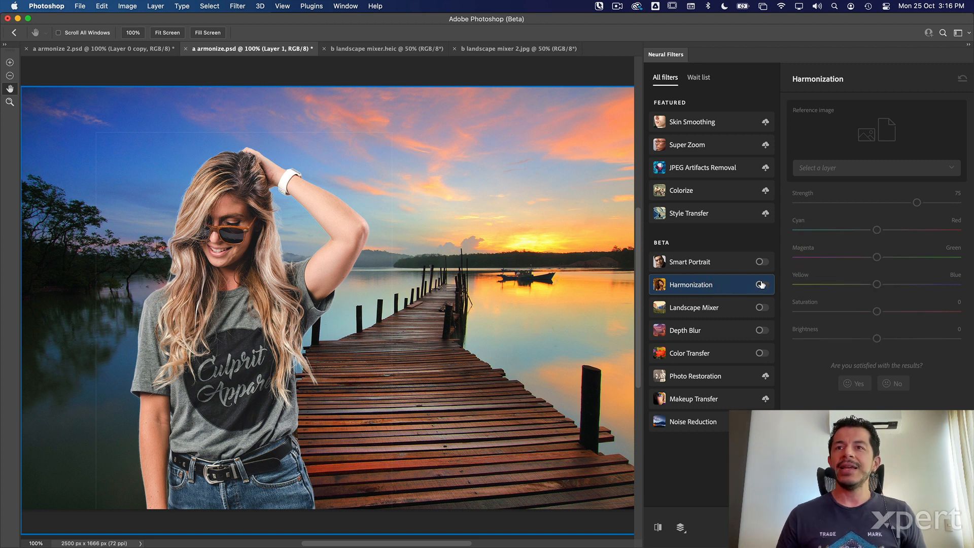
click(761, 285)
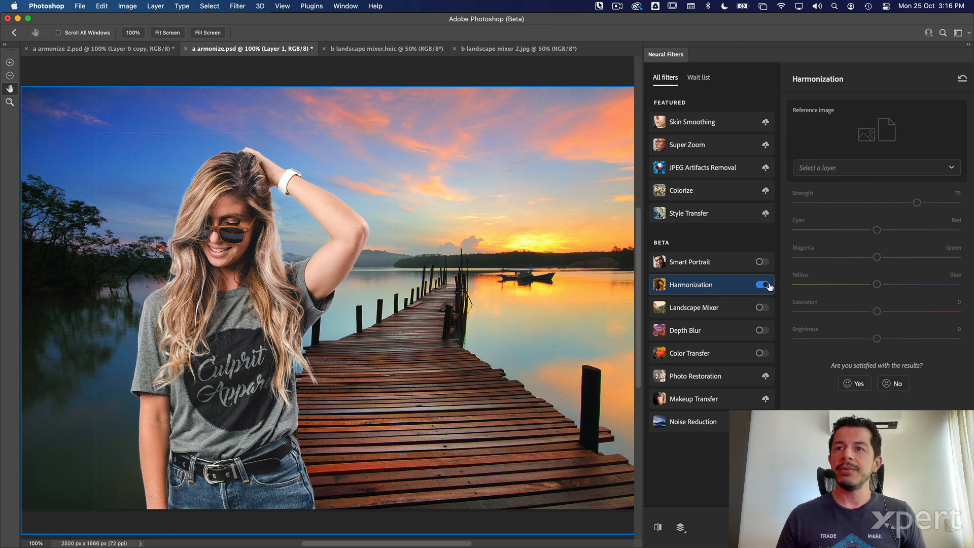
click(917, 167)
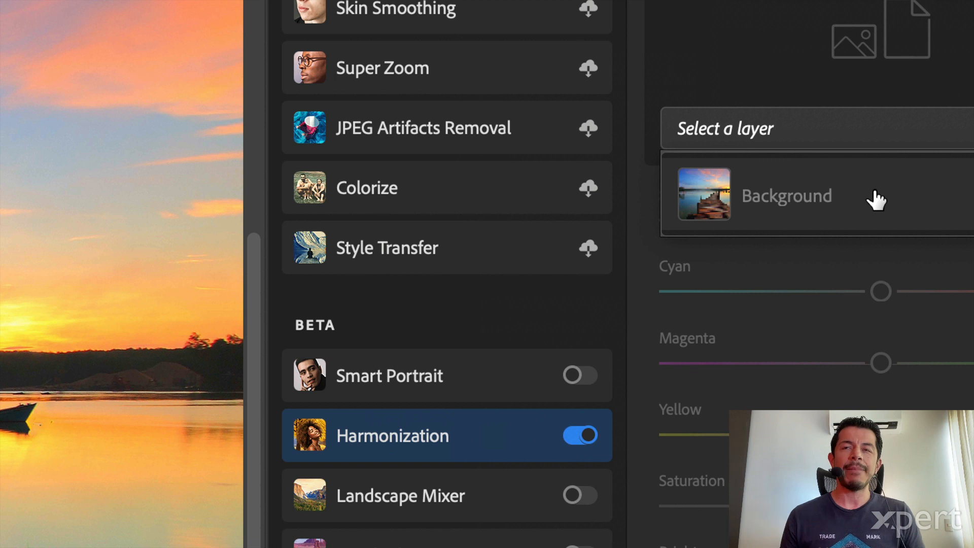
click(873, 195)
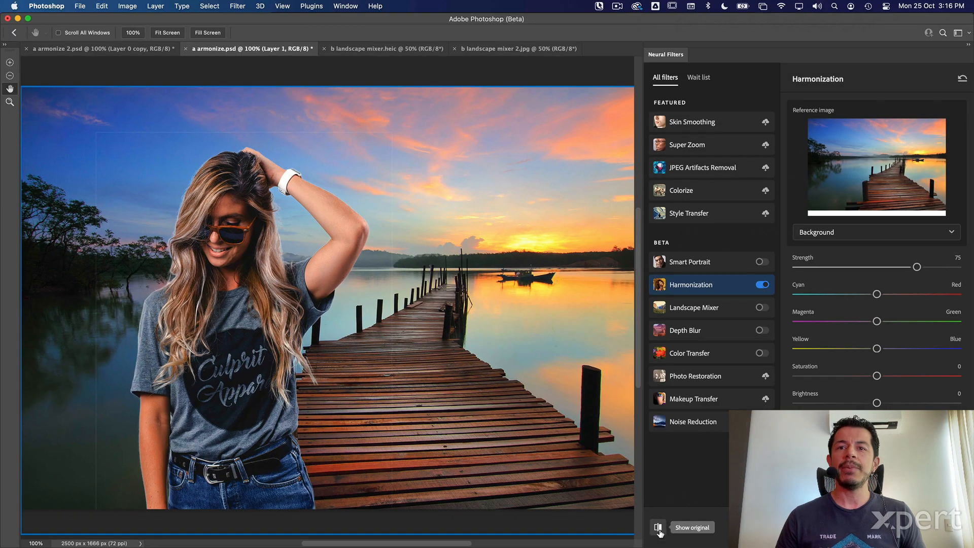
click(658, 527)
click(658, 528)
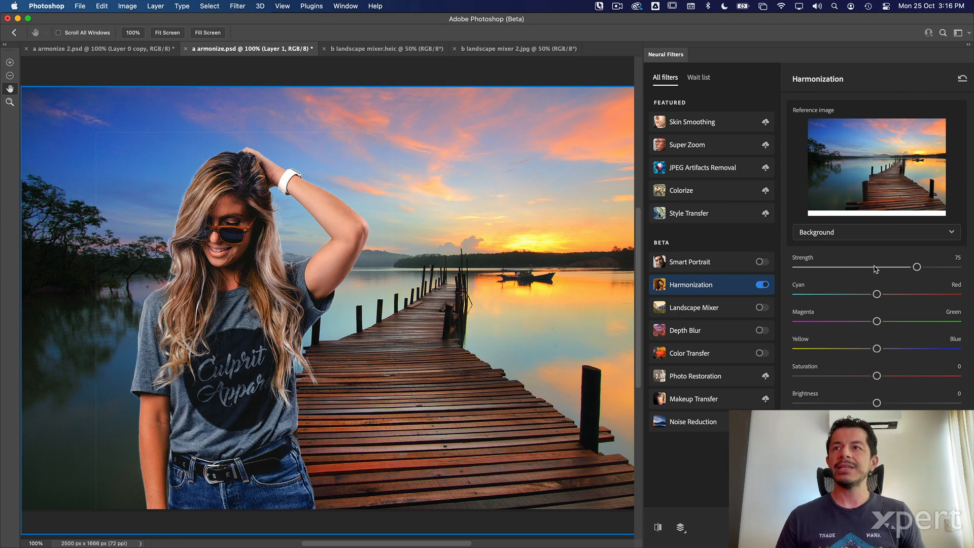
Set the Harmonization strength to 95, shift the Yellow/Blue balance toward yellow, and apply the filter.
drag(917, 267, 953, 271)
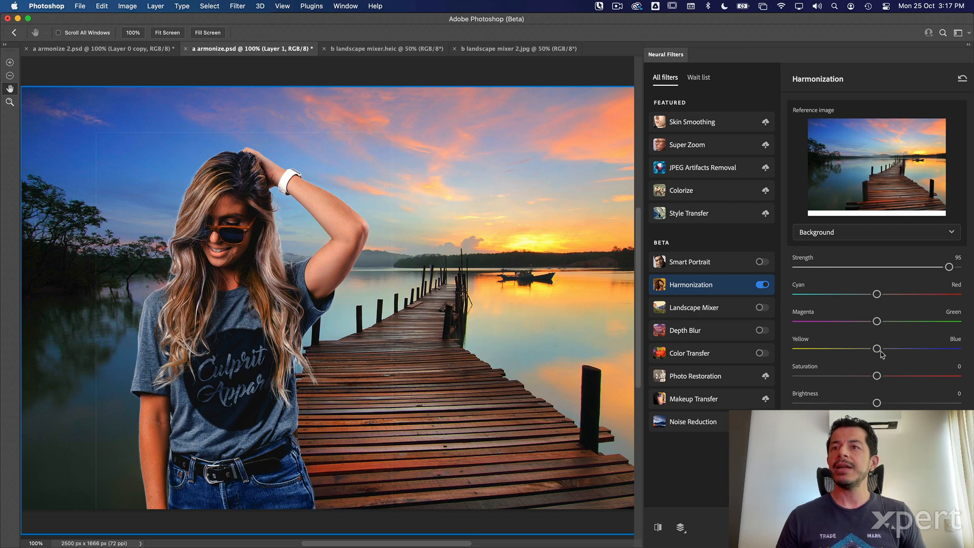
drag(761, 325, 668, 332)
drag(833, 351, 823, 350)
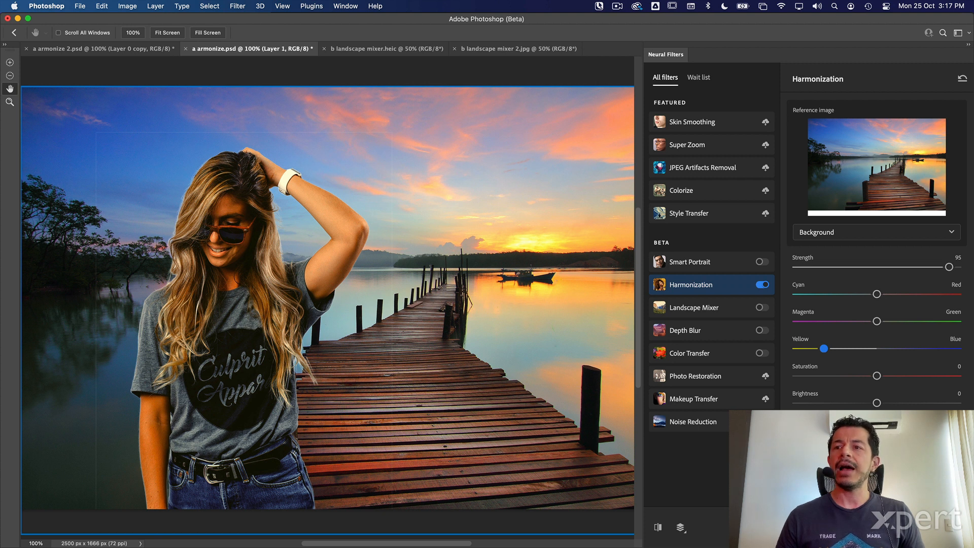
key(Return)
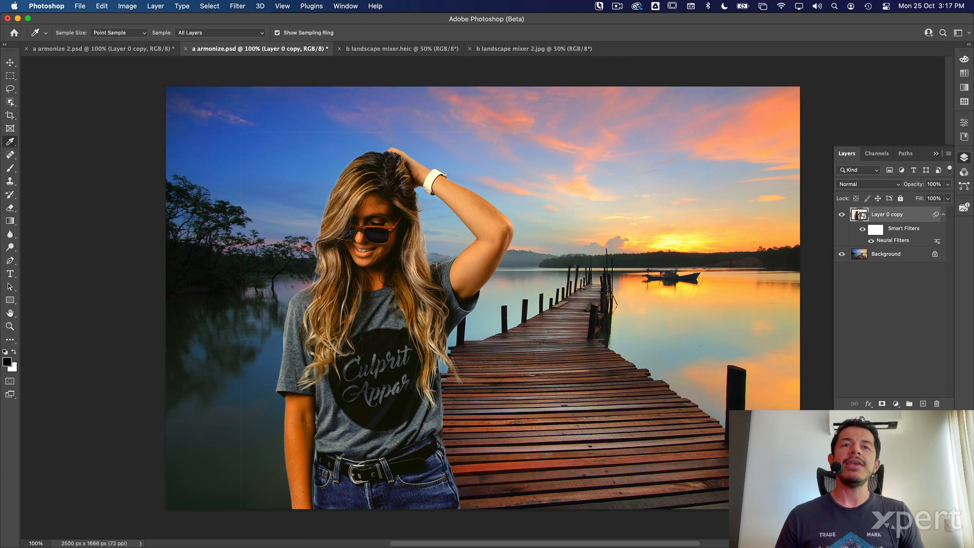
Compare the harmonized image with a armonize 2.psd and with its own Neural Filters effect temporarily switched off.
click(79, 50)
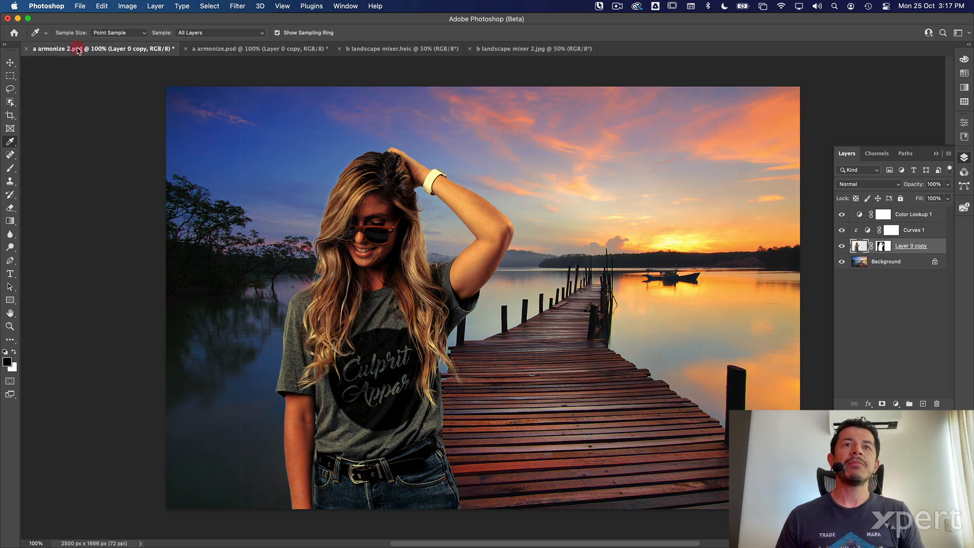
click(277, 49)
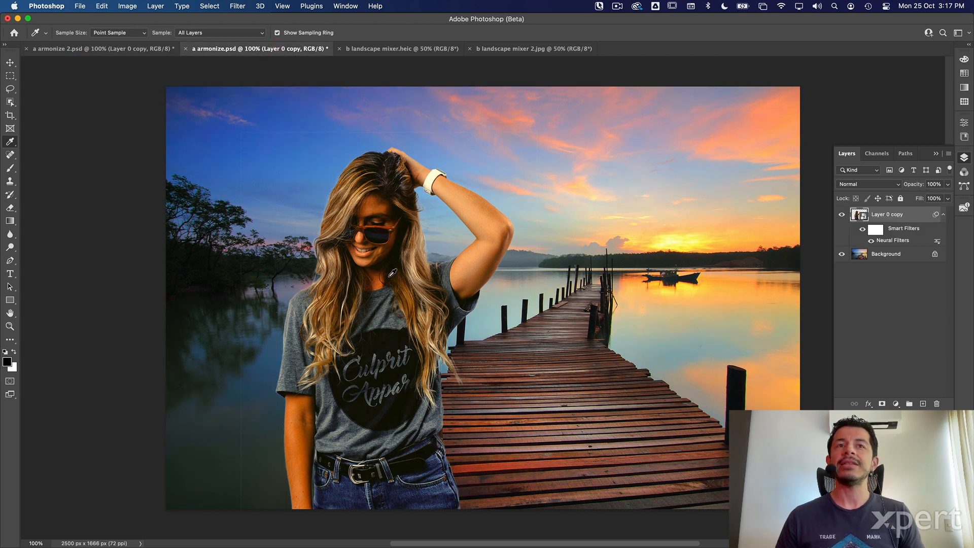
click(871, 241)
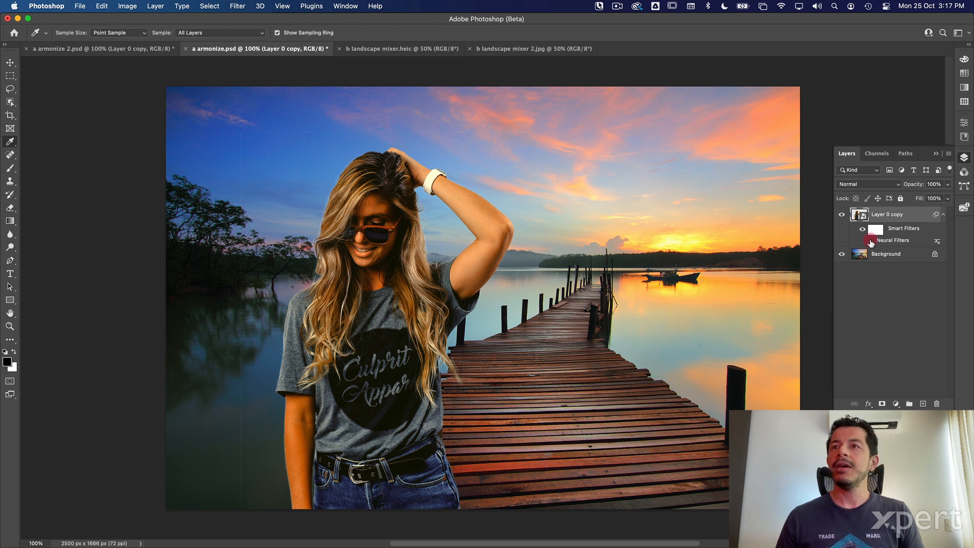
click(872, 242)
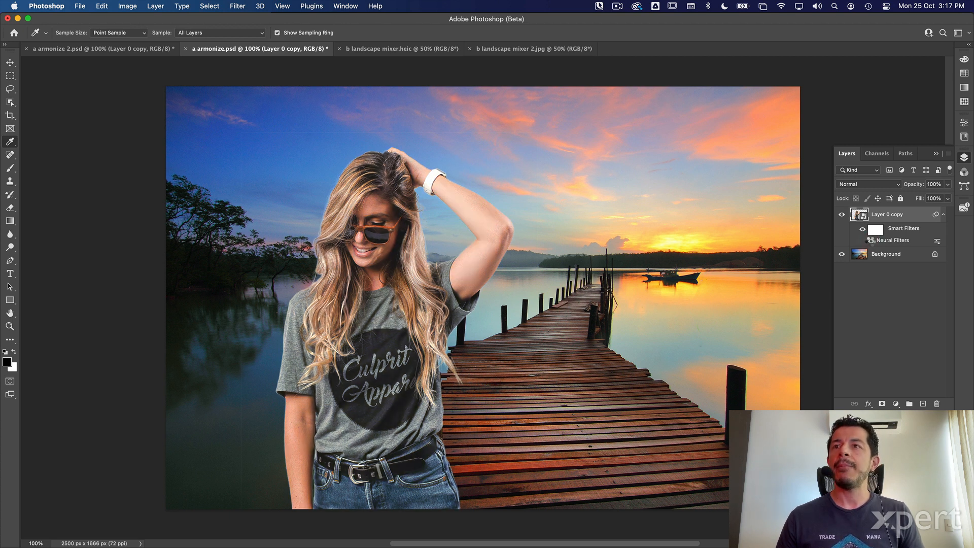
click(871, 242)
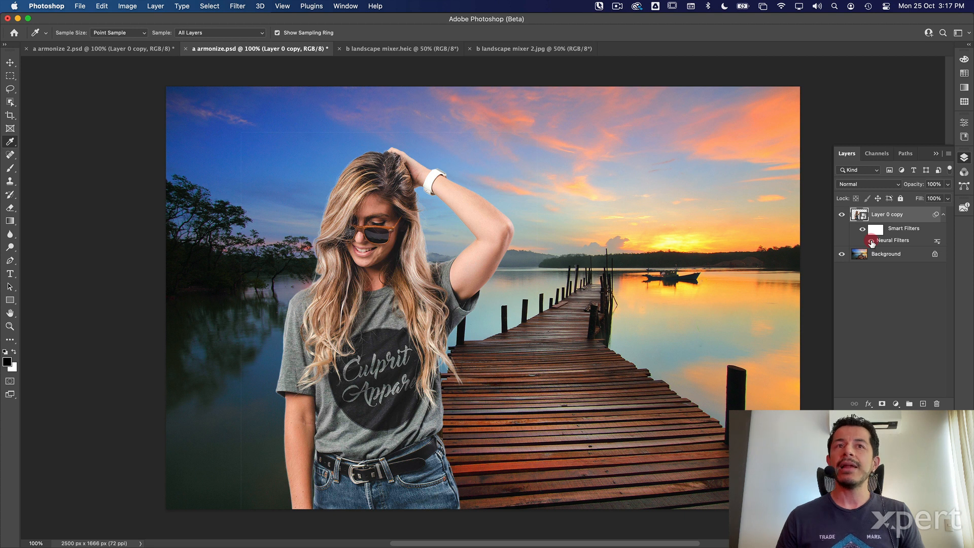
click(871, 242)
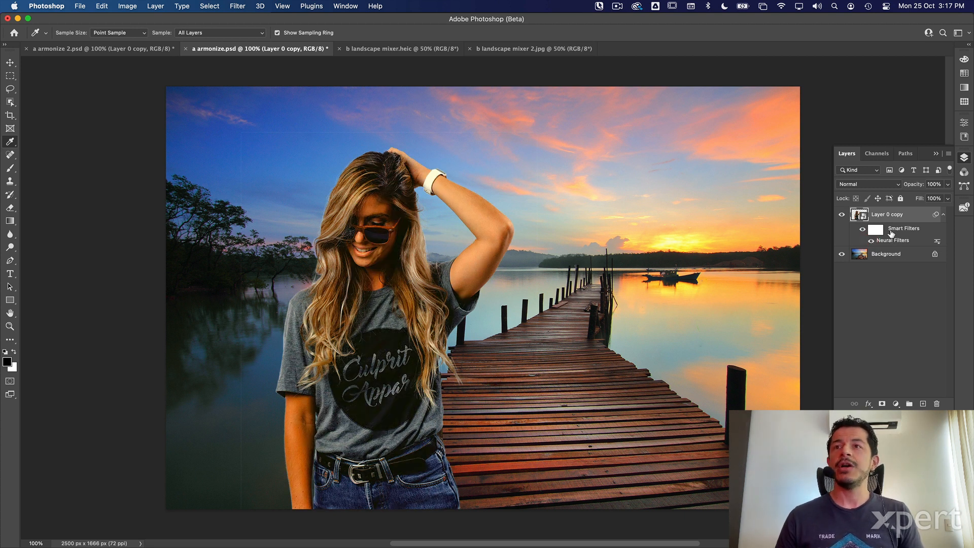
Reopen the Neural Filters settings on Layer 0 copy's smart filter and accept them without edits.
double_click(893, 240)
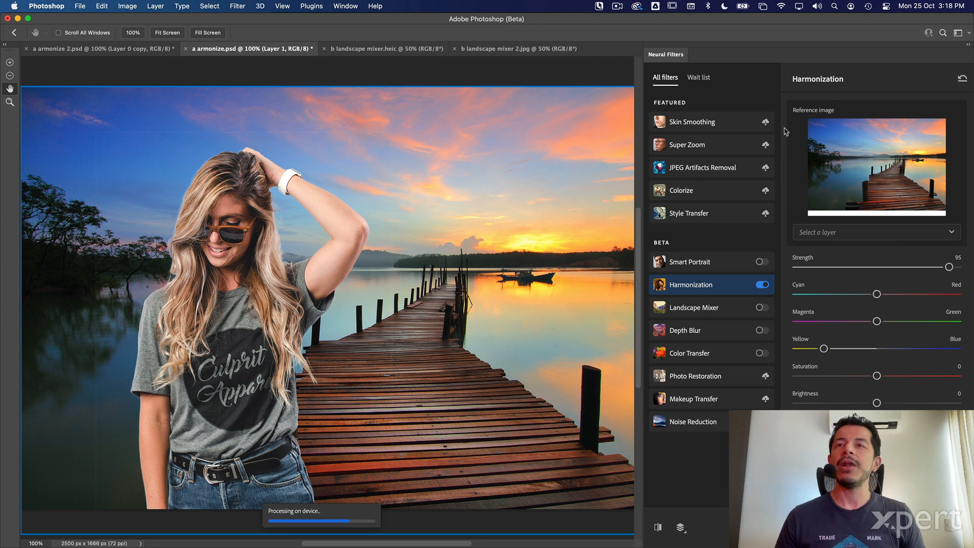
key(Return)
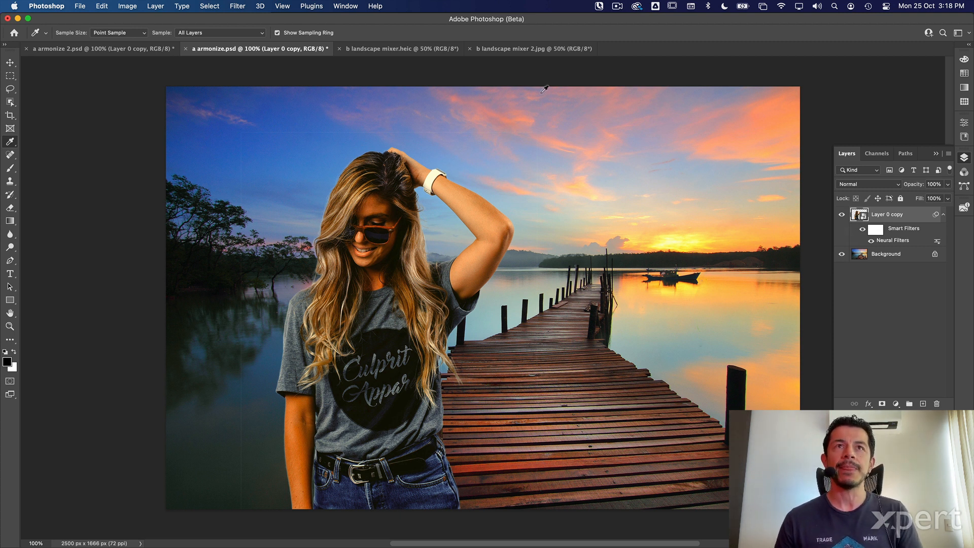
Switch to b landscape mixer.heic, open Neural Filters, and enable the Landscape Mixer filter.
click(384, 49)
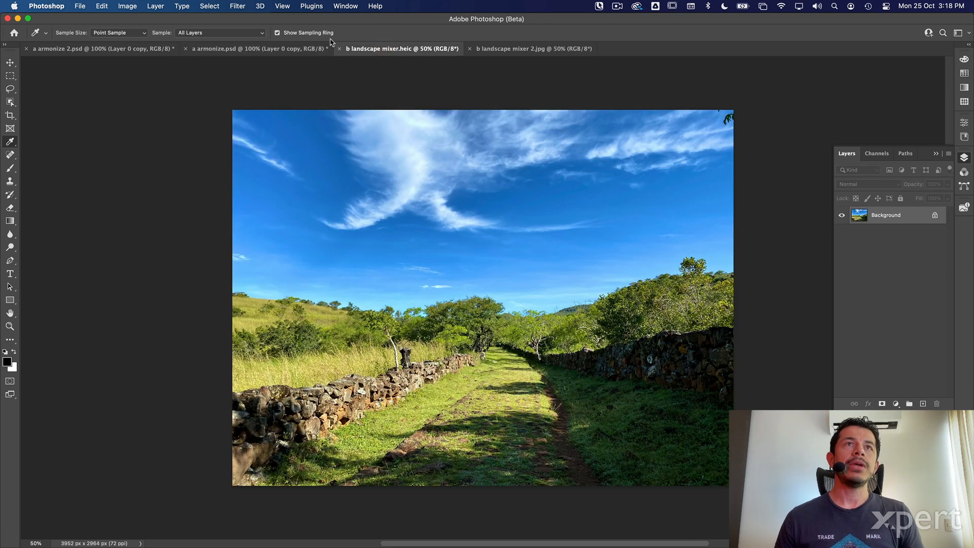
click(245, 7)
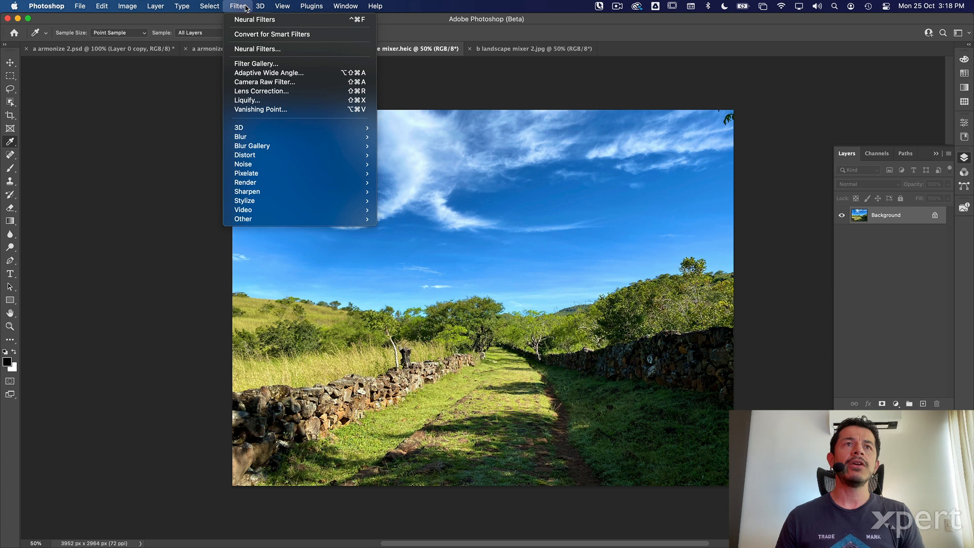
click(265, 49)
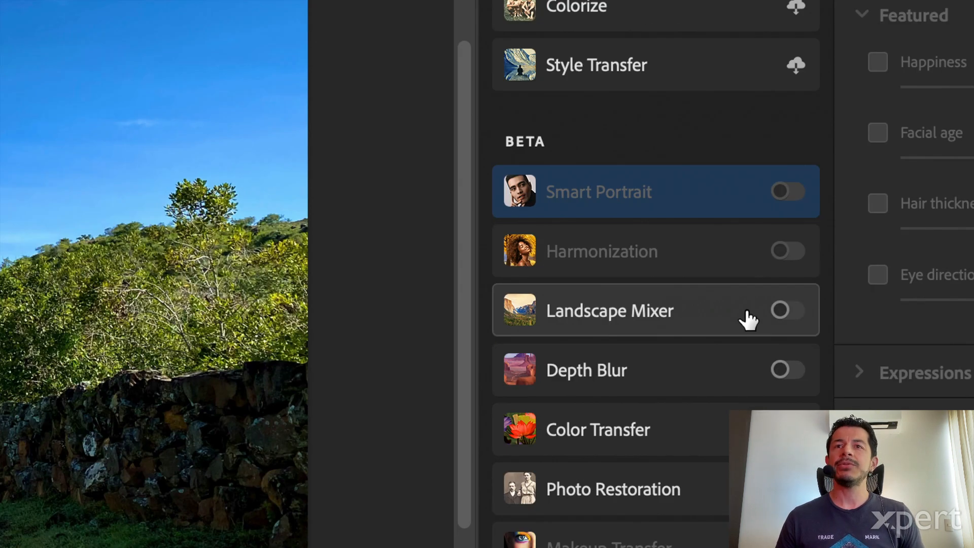
mouse_move(748, 325)
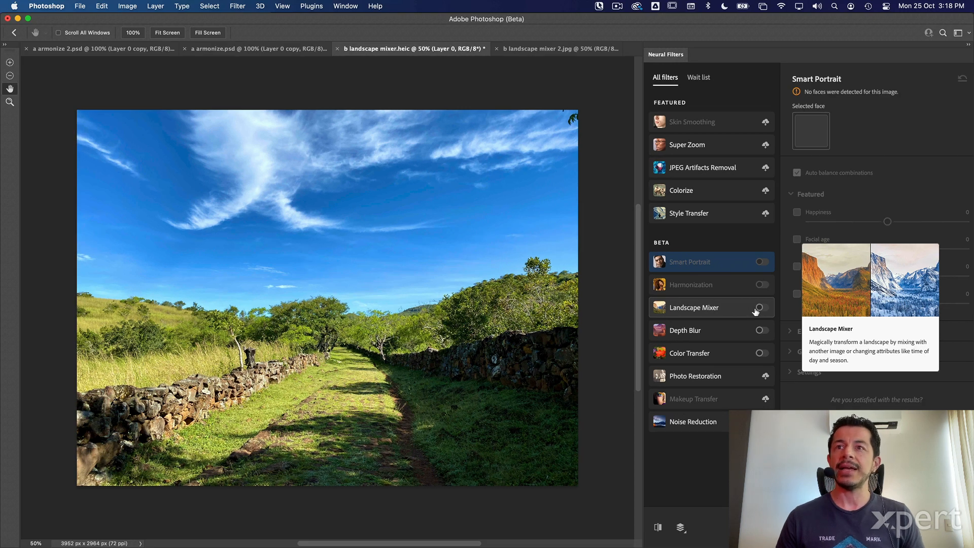
click(762, 308)
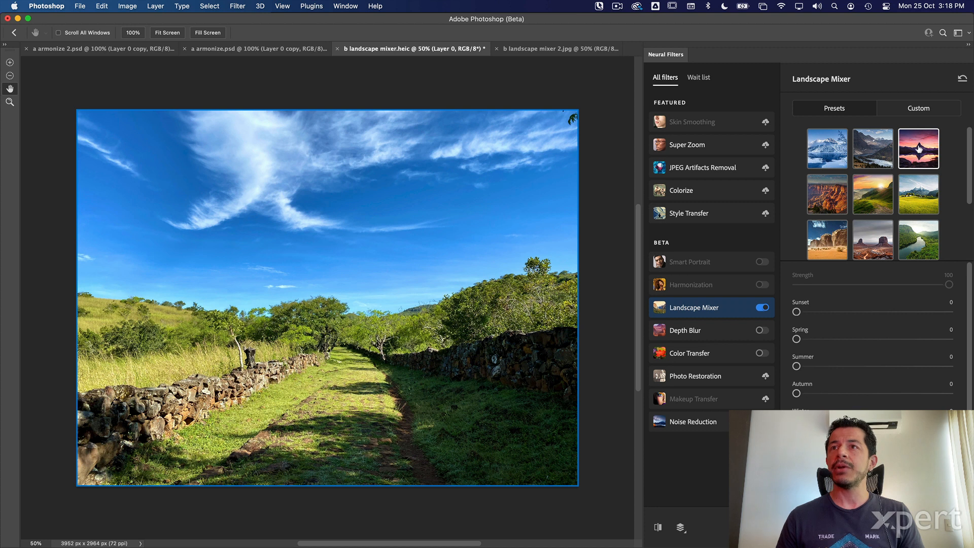
Try the snowy mountain preset, then the pink sunset mountain preset with its strength reduced to 57.
click(833, 149)
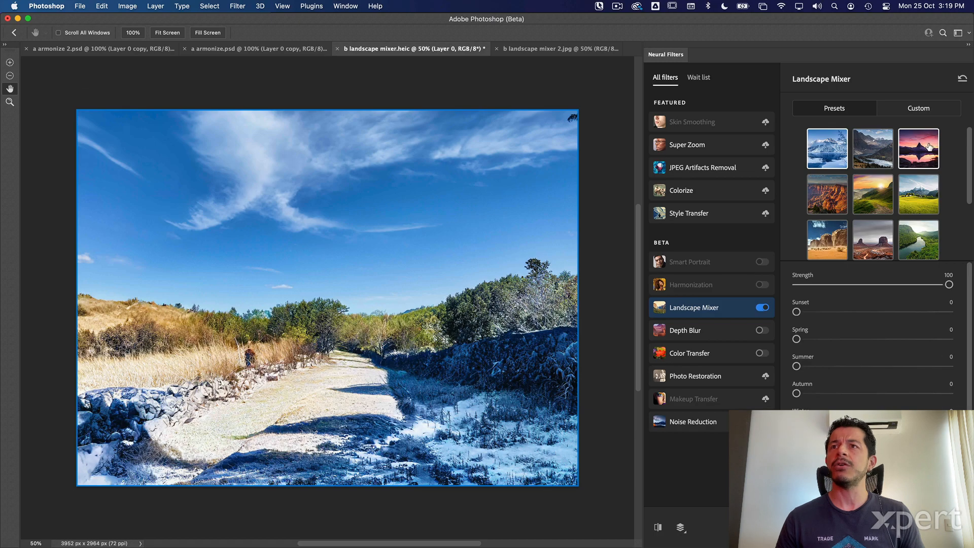
click(928, 150)
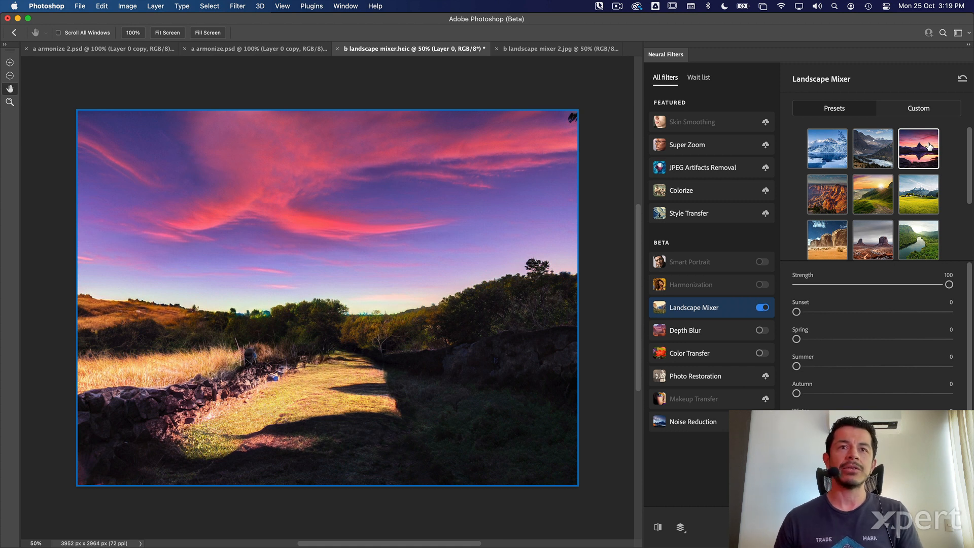
drag(950, 287, 884, 287)
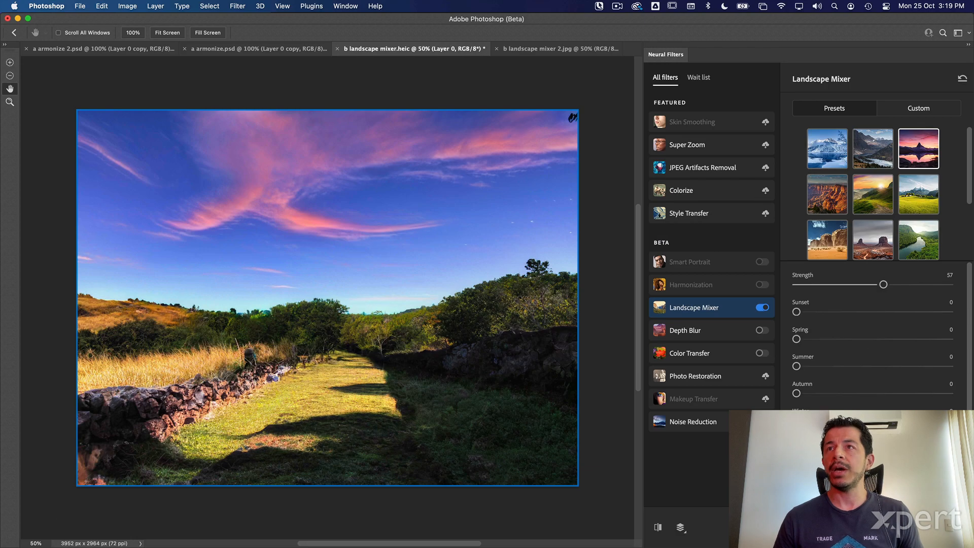
Try b landscape mixer 2.jpg as the custom landscape style and compare the result with the original.
click(928, 109)
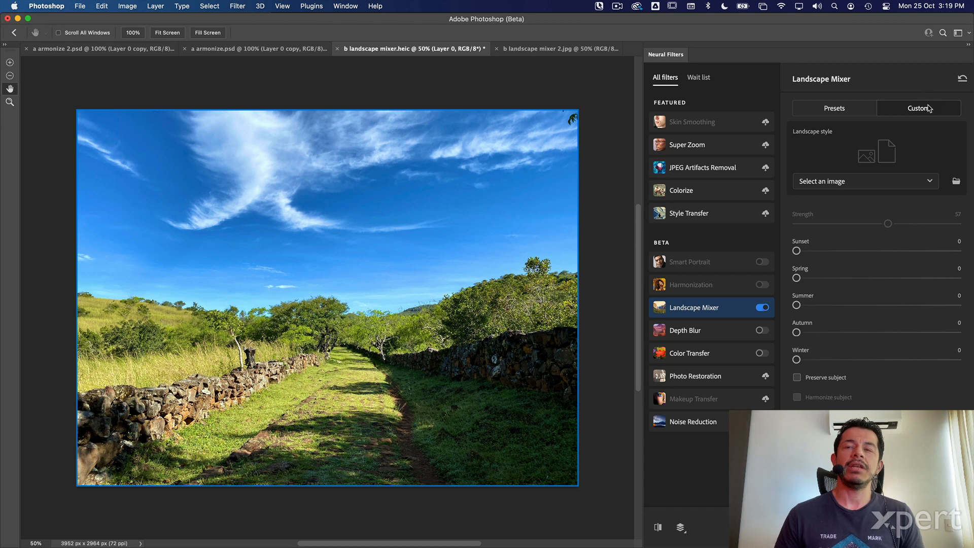
click(931, 182)
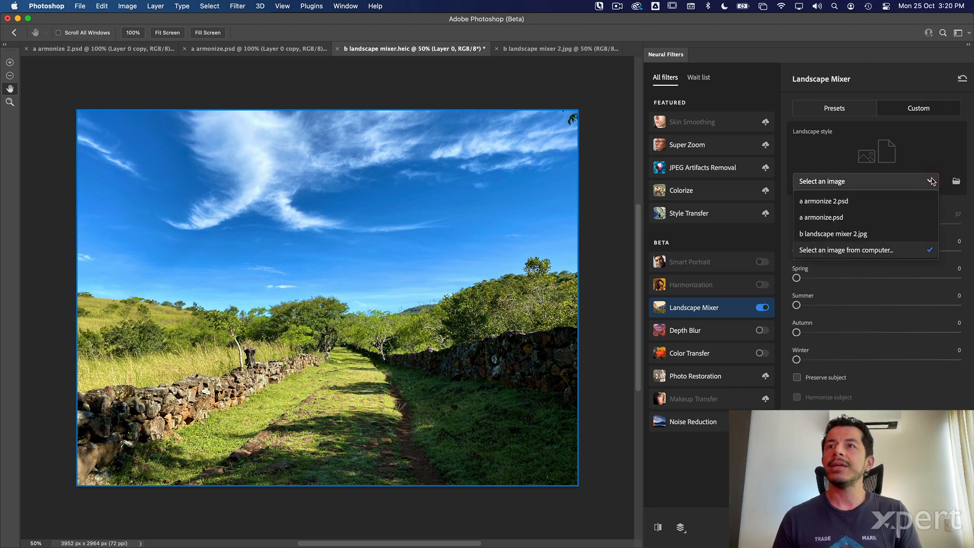
click(844, 235)
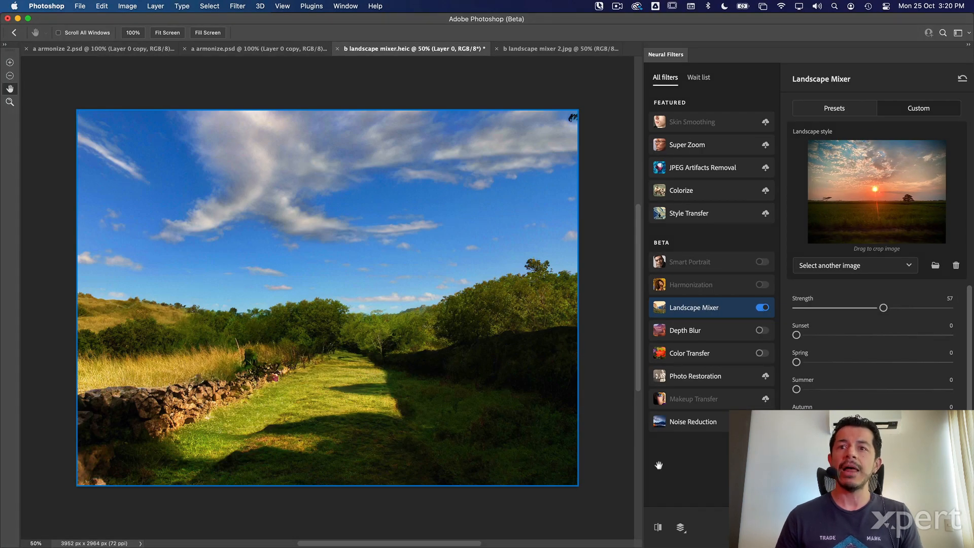
click(656, 528)
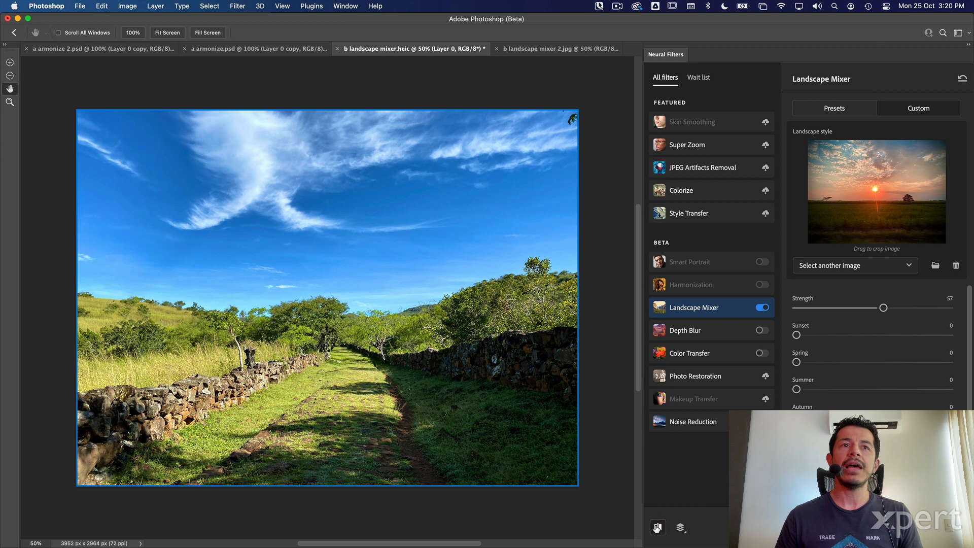
click(657, 529)
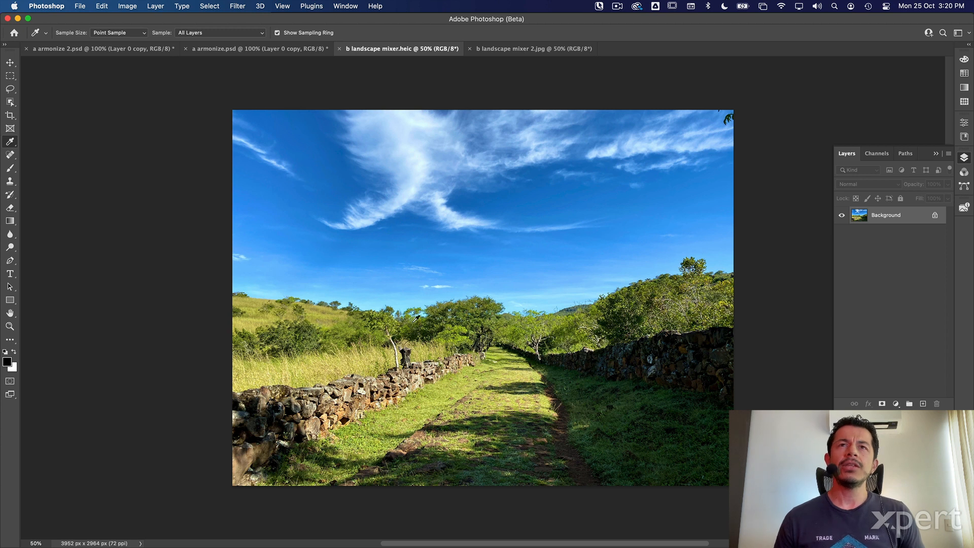
Reopen Neural Filters, enable Color Transfer, and pick the yellow flower preset.
click(237, 6)
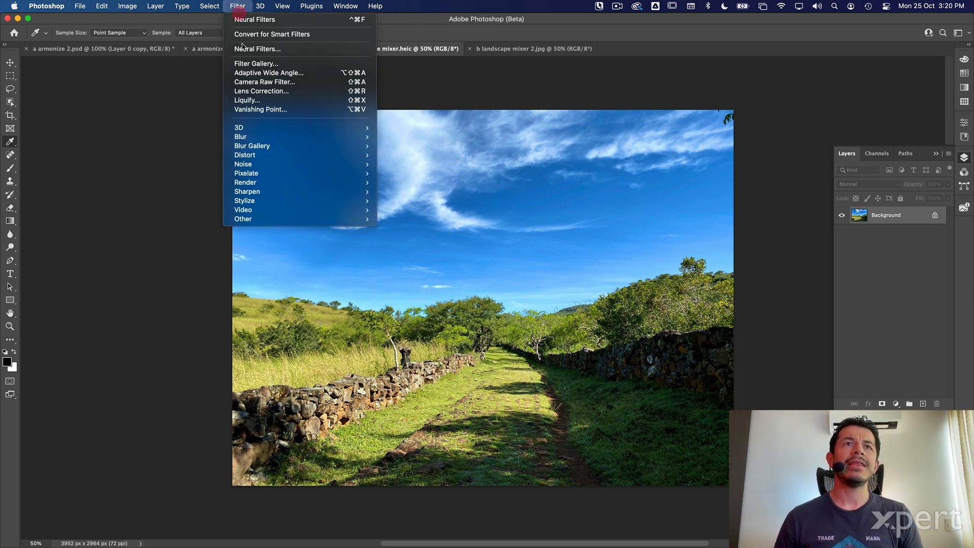
click(246, 52)
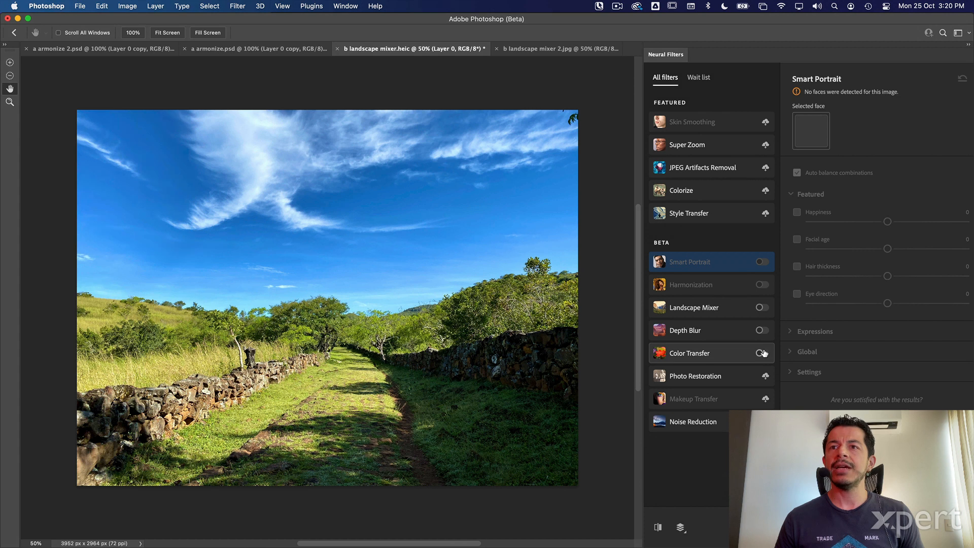
click(762, 354)
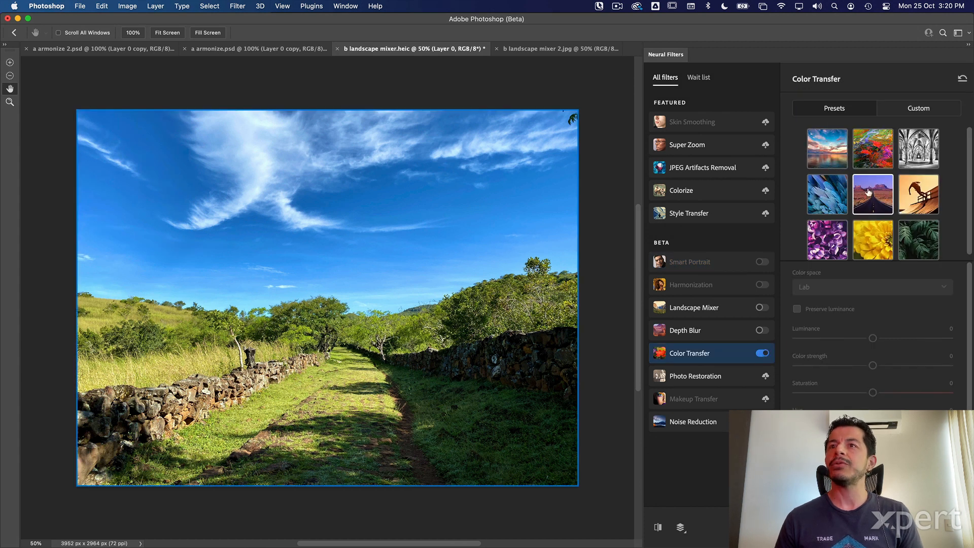
click(878, 239)
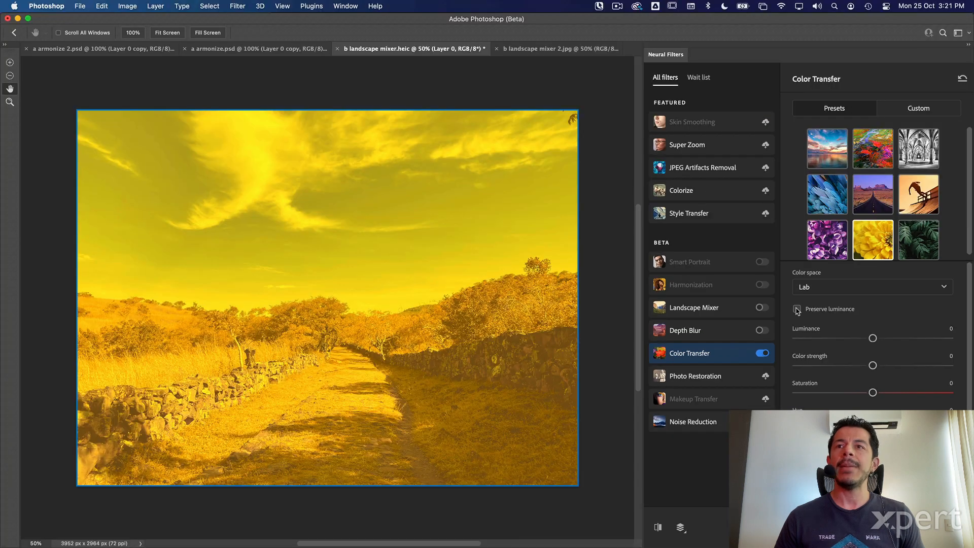
Preserve luminance in the color transfer, then try the RGB color space and return to Lab.
click(762, 294)
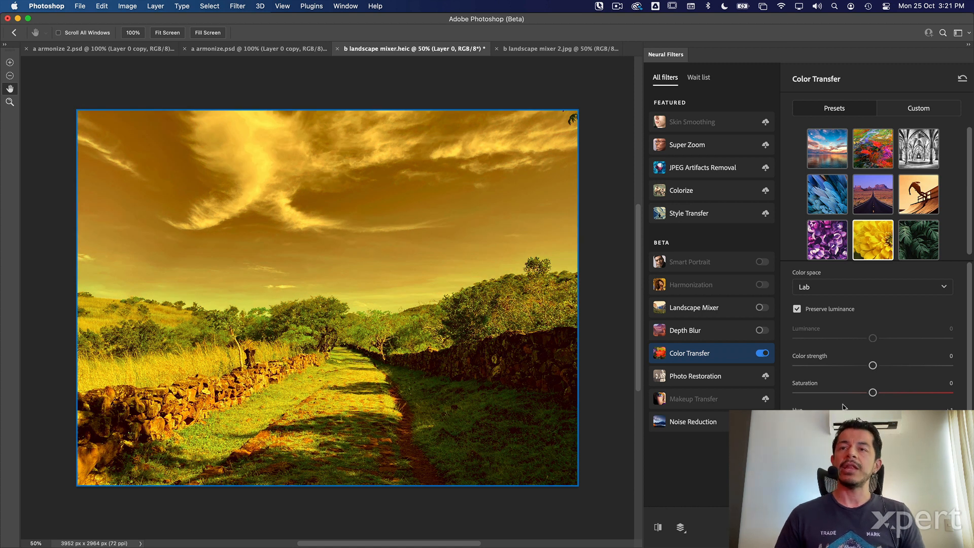
click(823, 294)
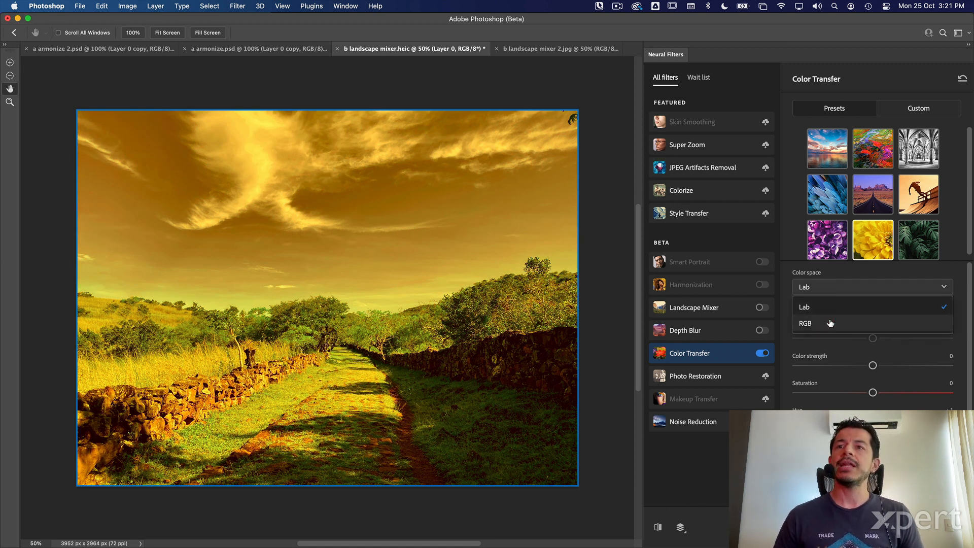
click(828, 323)
click(827, 287)
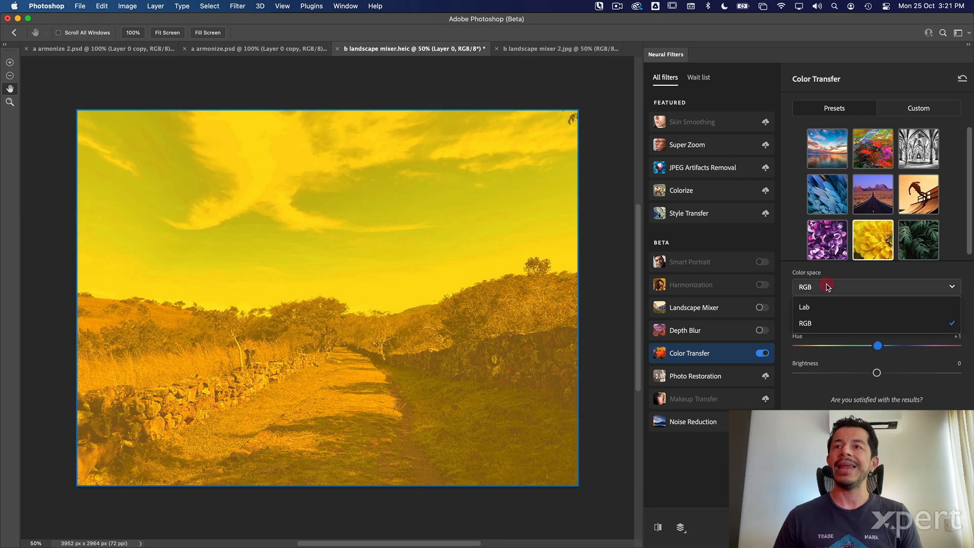
click(823, 304)
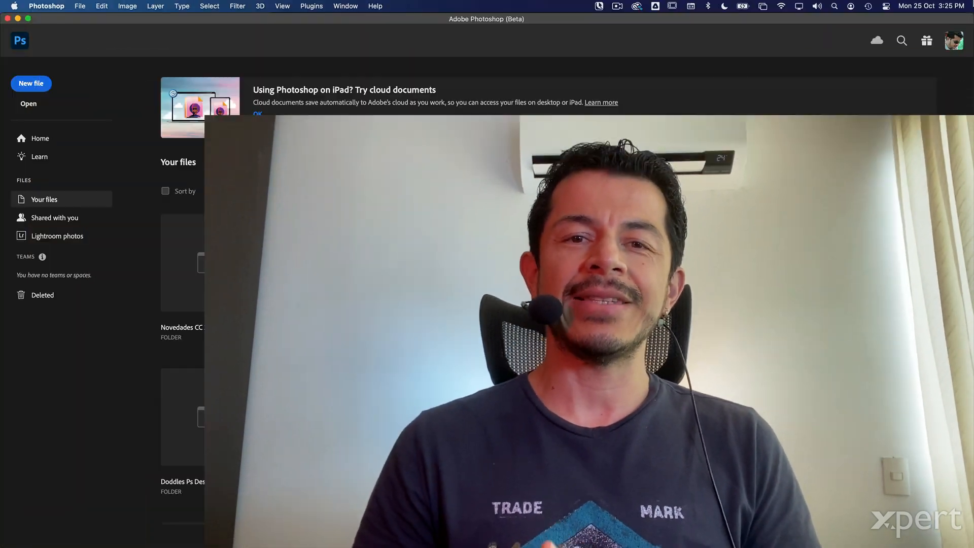
Create a new document from the recent custom 1920 x 1080 px preset at 72 ppi.
key(super+n)
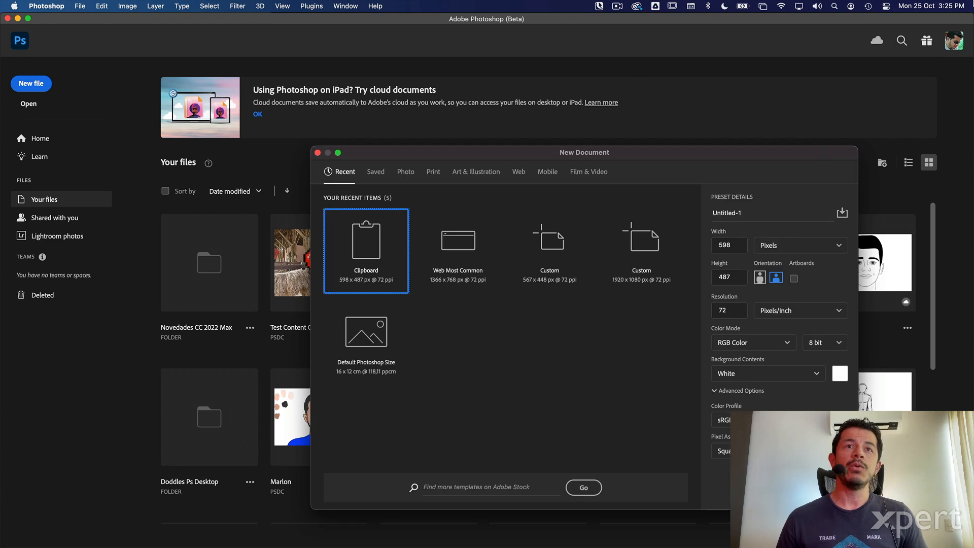
click(657, 246)
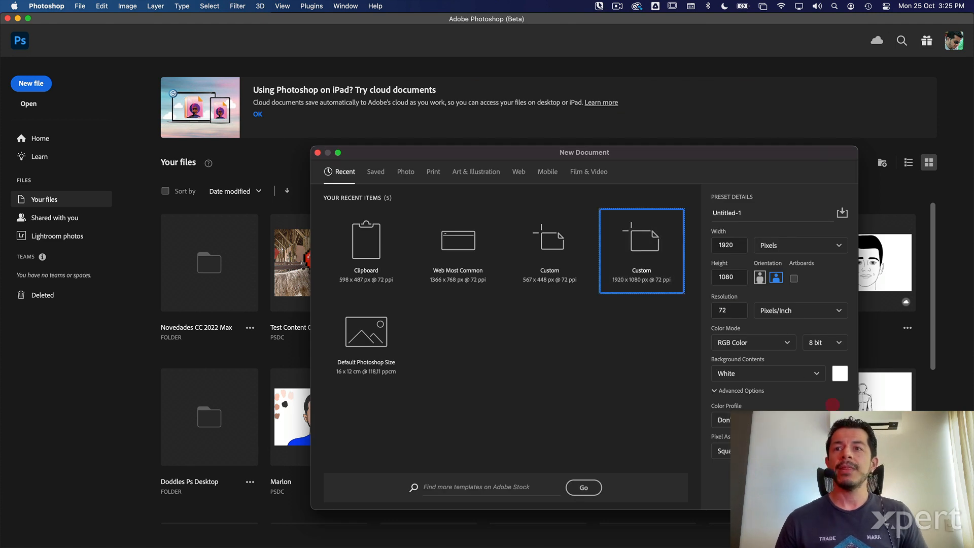
key(Return)
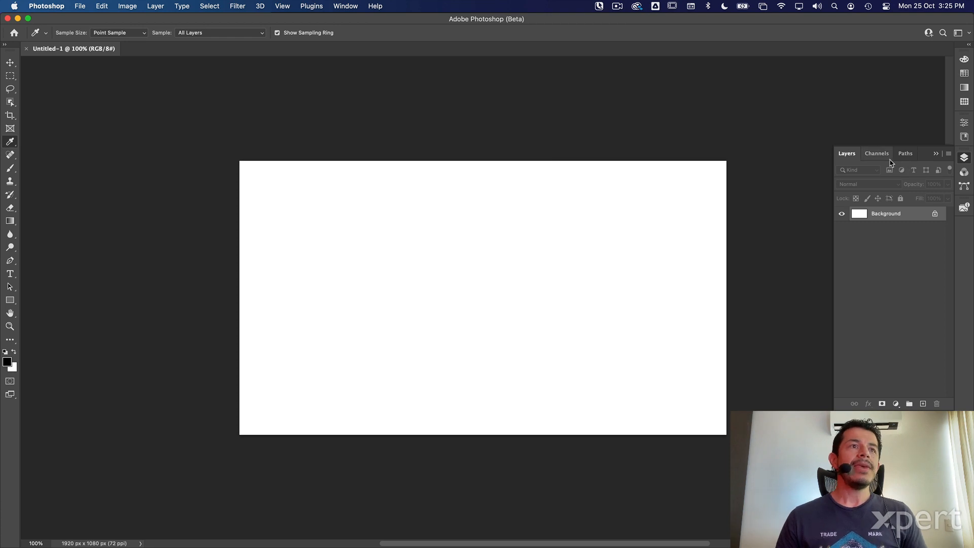
Activate the Gradient tool and set the foreground color to pure red, RGB 255, 0, 0.
key(g)
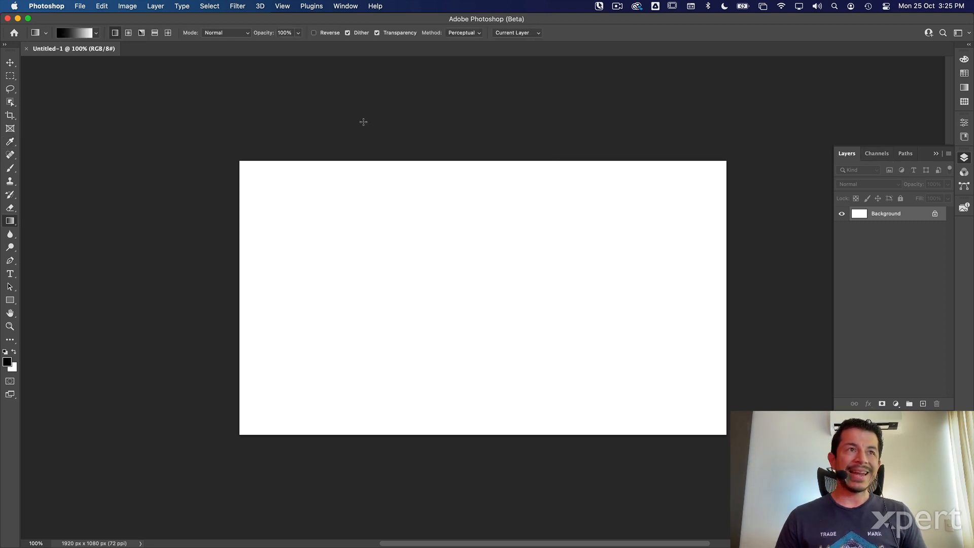
click(8, 363)
click(635, 375)
text(255)
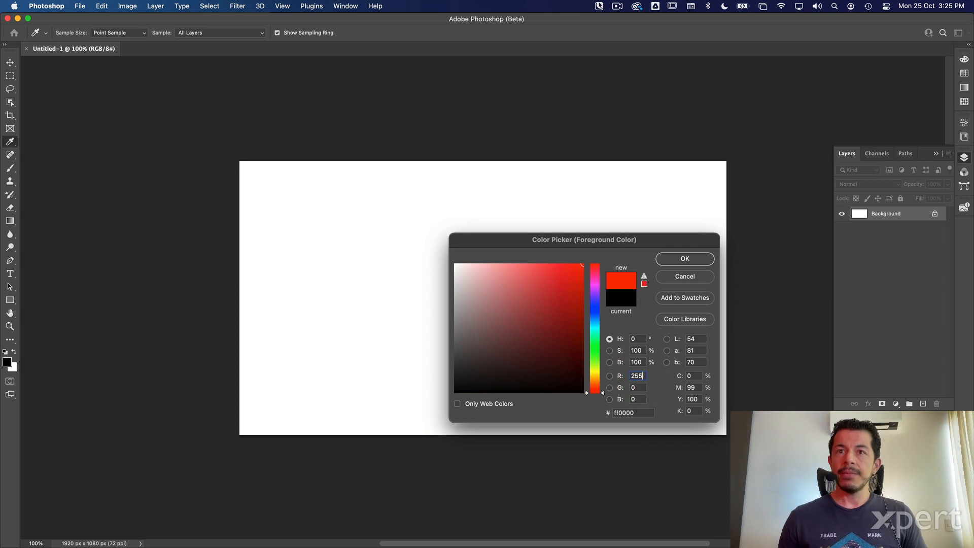
key(Return)
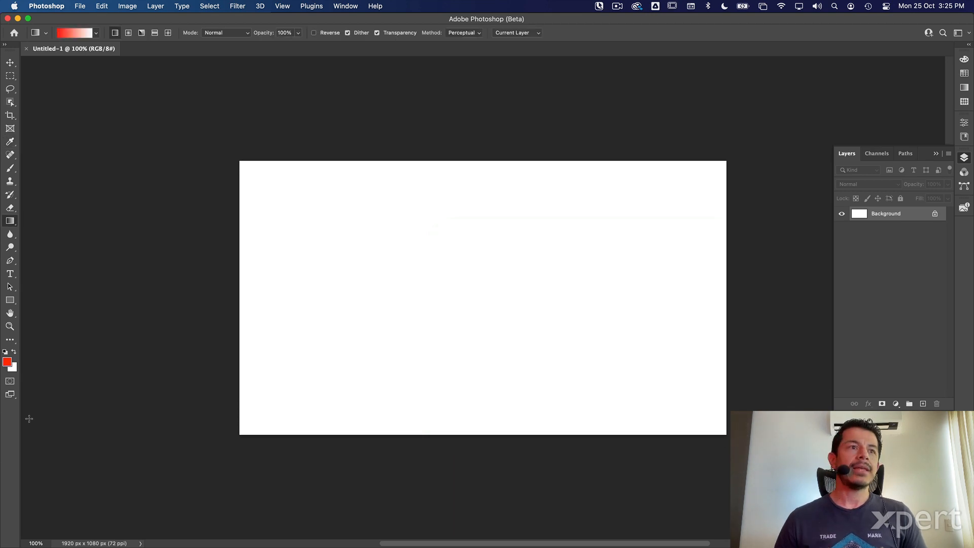
Set the background color to pure green, RGB 0, 255, 0.
click(13, 367)
double_click(638, 376)
text(0)
key(Tab)
key(Tab)
text(0)
key(Tab)
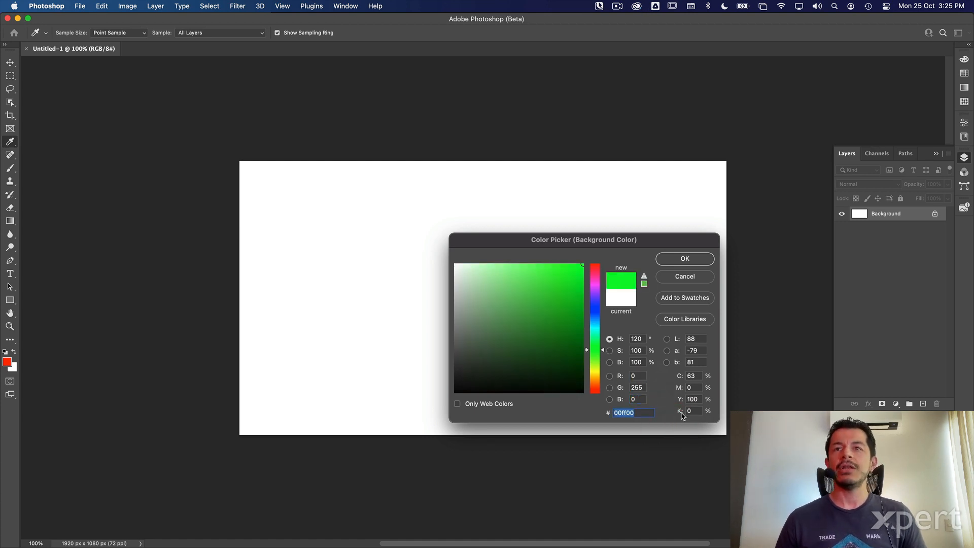
click(686, 259)
Set the gradient method to Classic and draw a red-to-green linear gradient across the full width of the Background.
key(g)
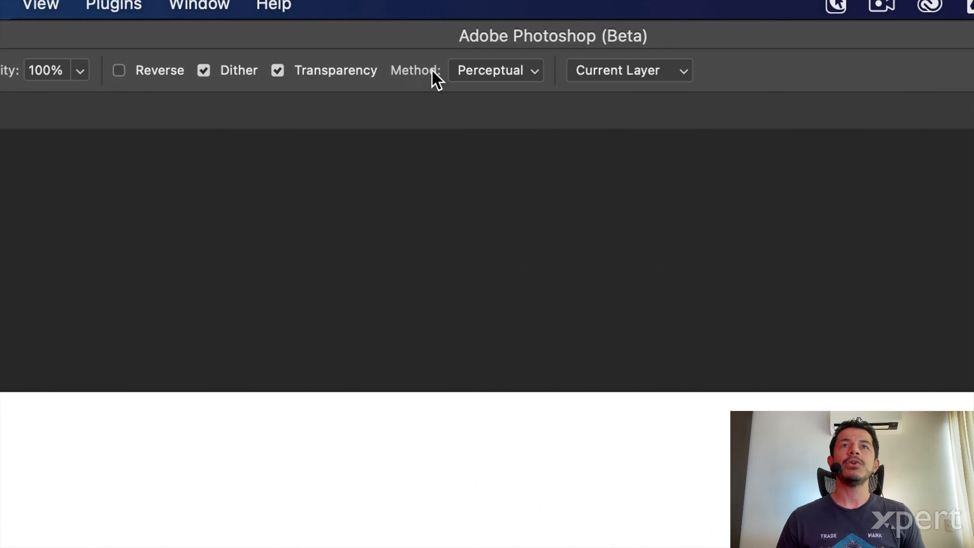
click(488, 71)
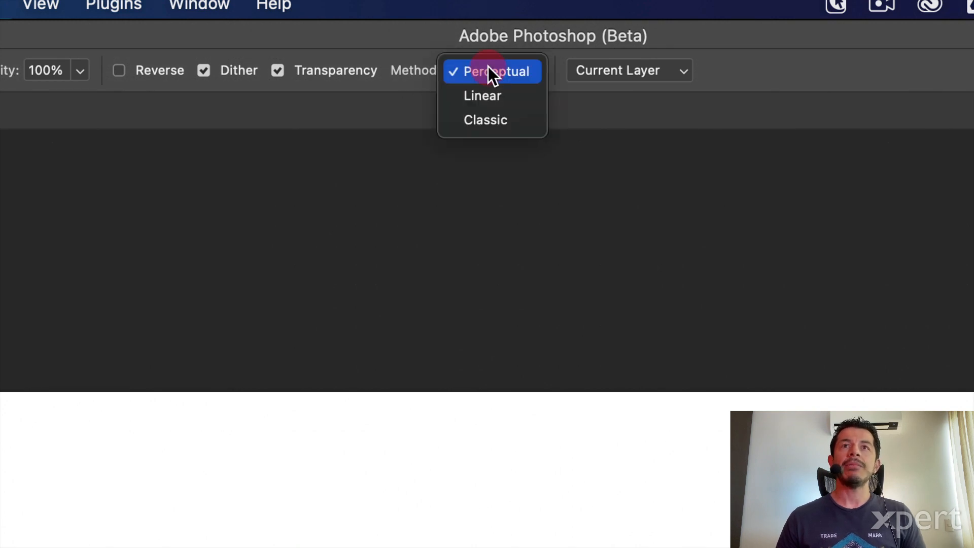
click(511, 120)
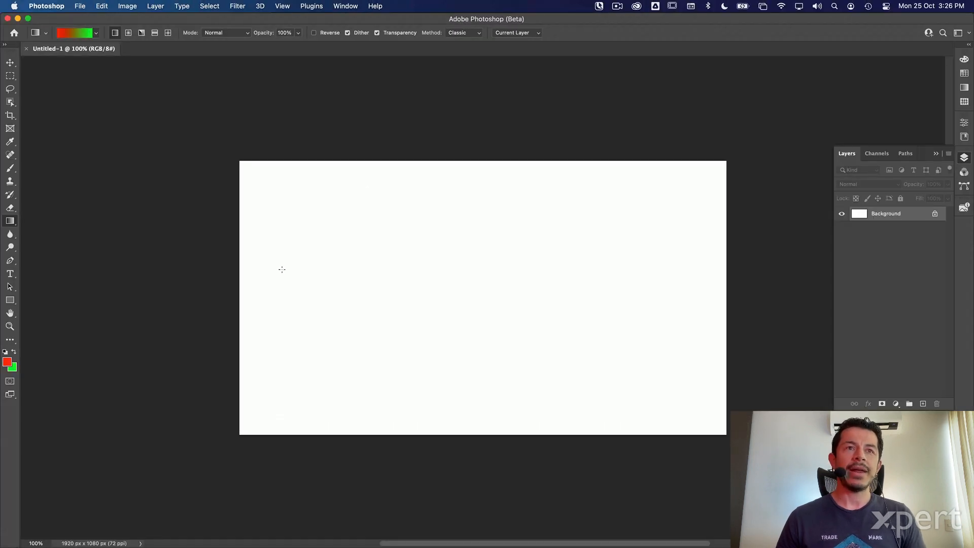
drag(241, 290, 725, 298)
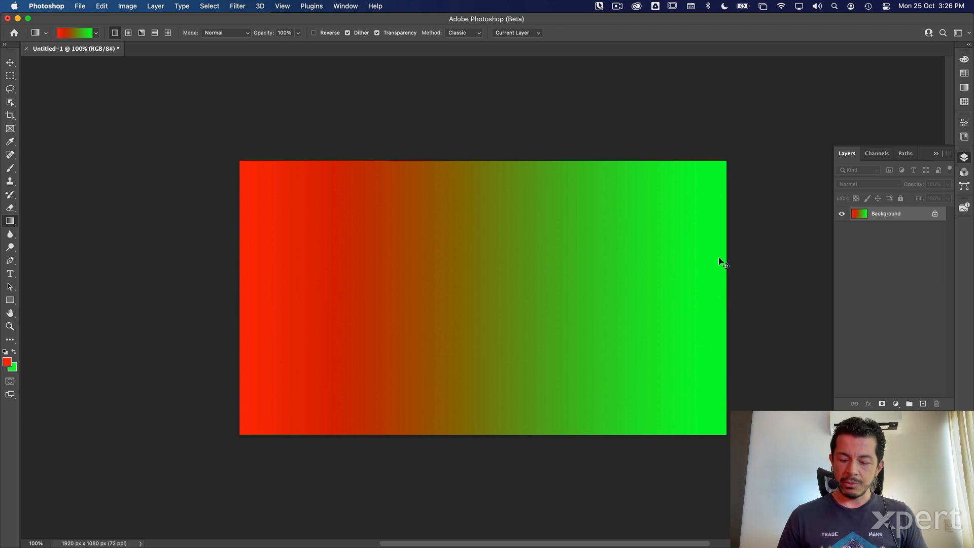
Inspect the Classic gradient up close and add a new empty layer above the Background.
key(super+plus)
key(super+minus)
key(super+plus)
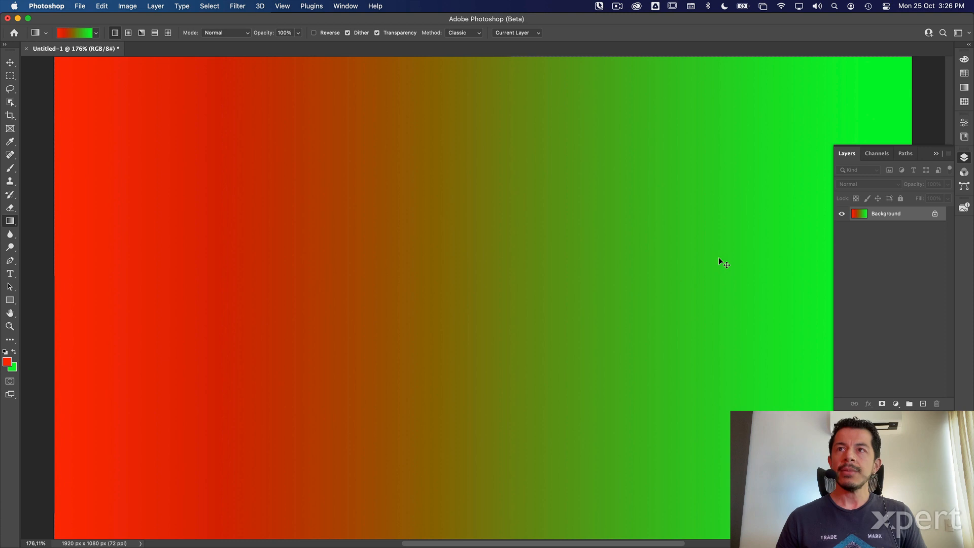
click(923, 404)
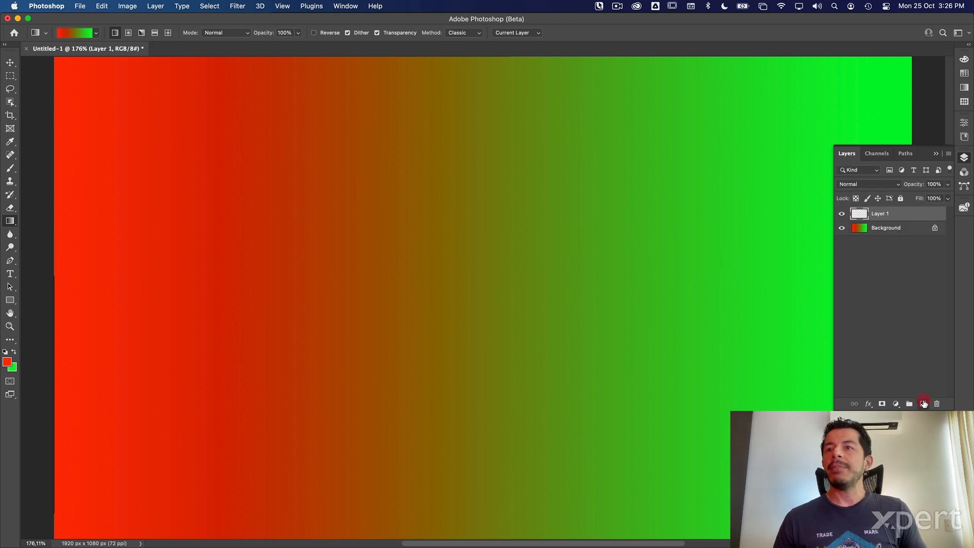
key(super+minus)
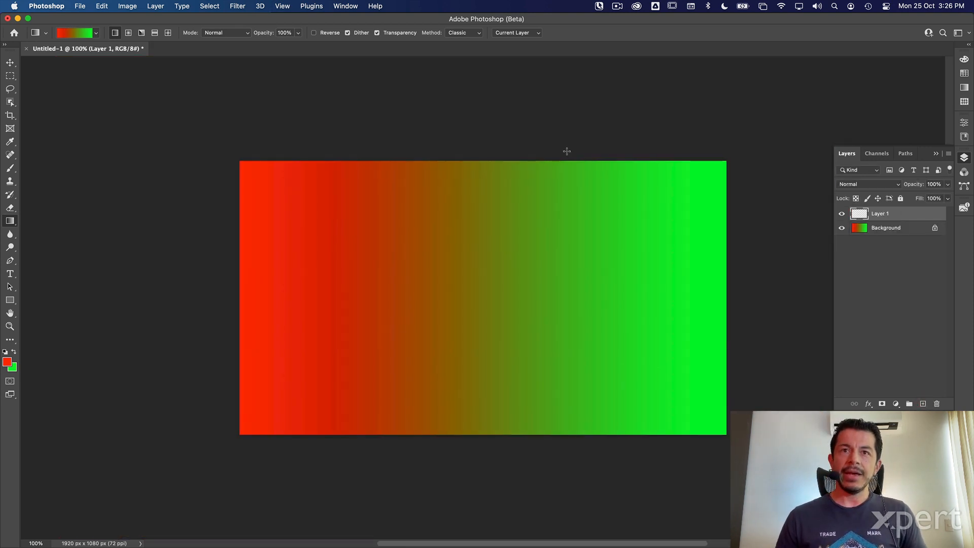
Set the gradient method to Linear and draw a red-to-green gradient across the full width of Layer 1.
click(463, 33)
click(458, 23)
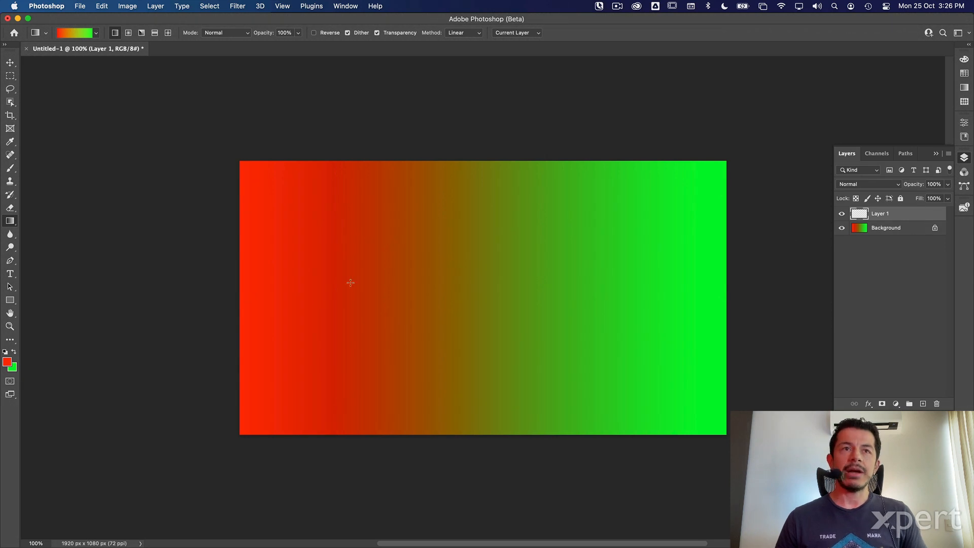
drag(239, 276, 724, 286)
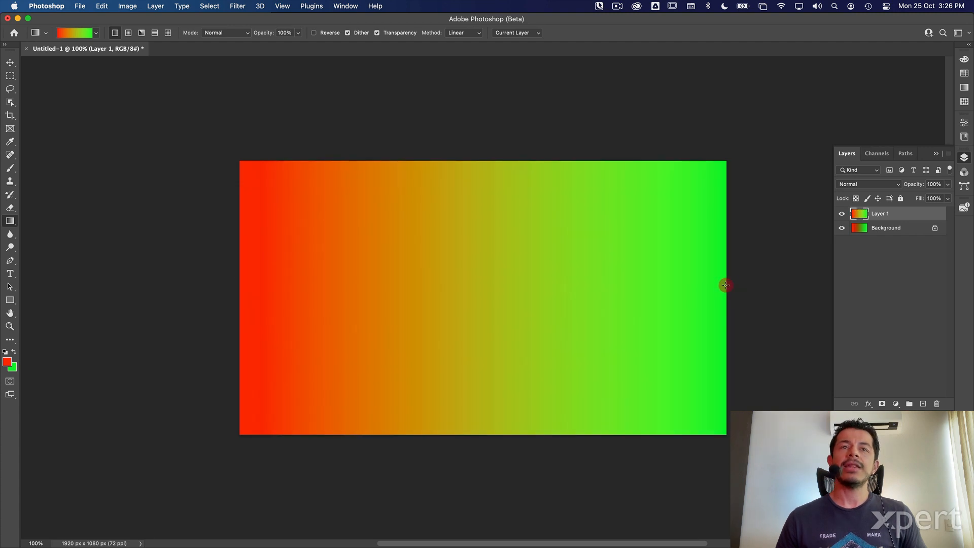
Add a new layer above Layer 1 and draw a full-width red-to-green gradient on it using the Perceptual method.
click(921, 403)
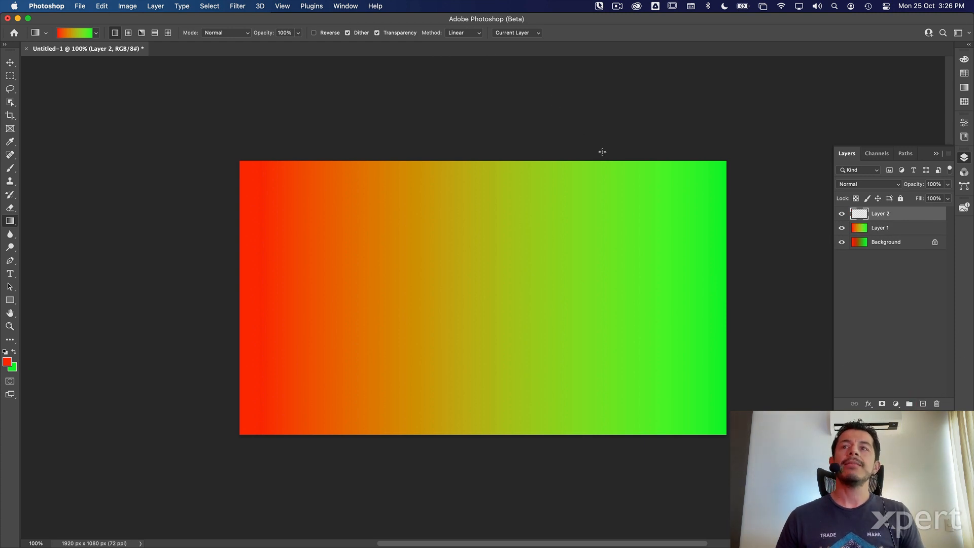
click(459, 34)
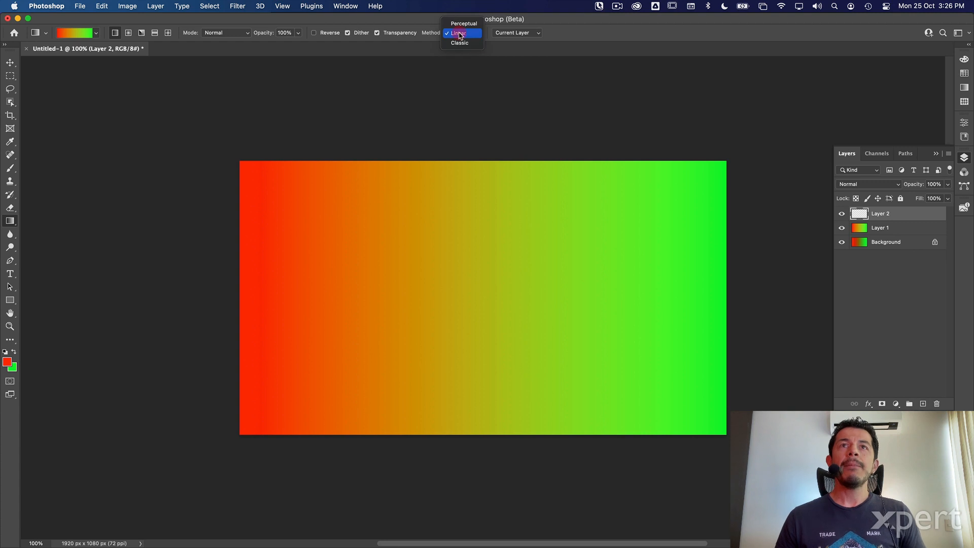
click(461, 23)
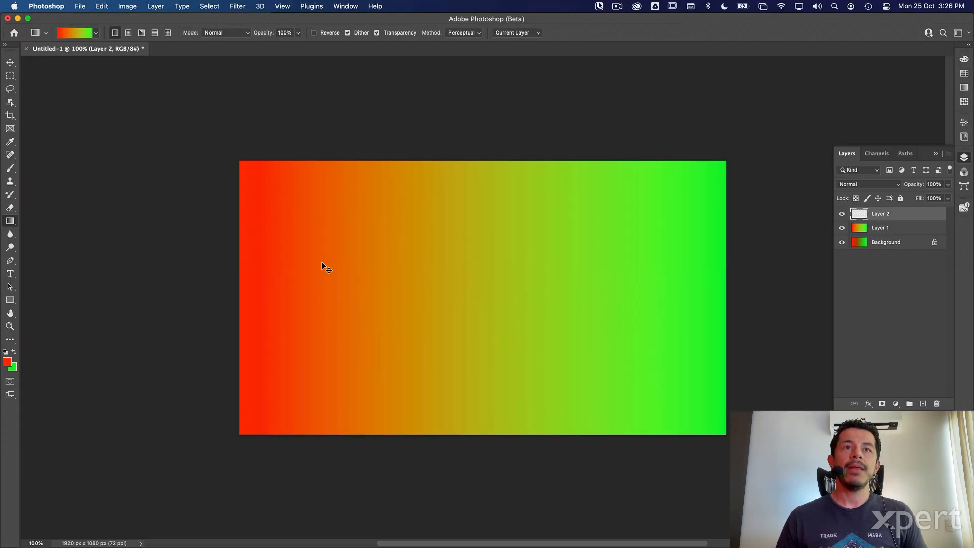
drag(240, 267, 725, 289)
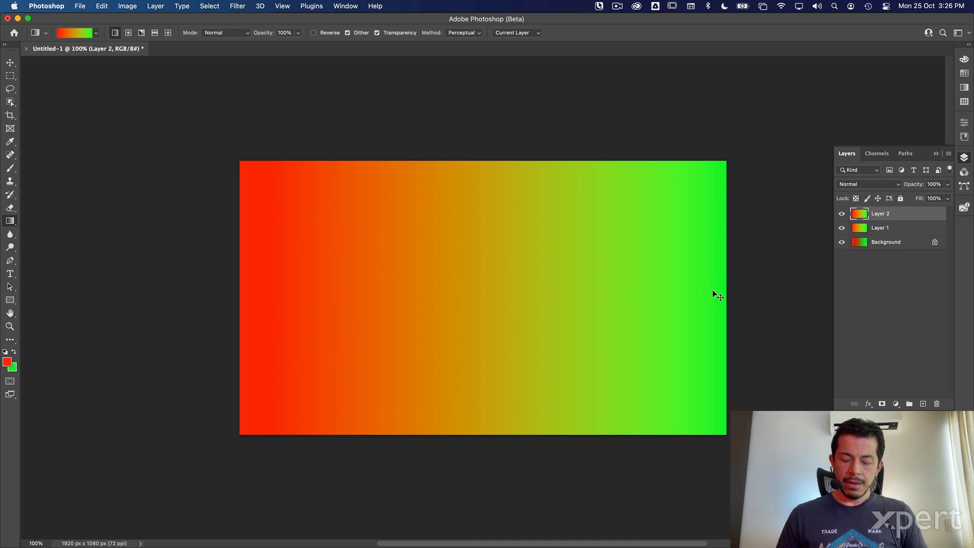
Hide Layer 2 and Layer 1, select the Background and set the gradient method to Classic to examine the Classic gradient.
key(super+plus)
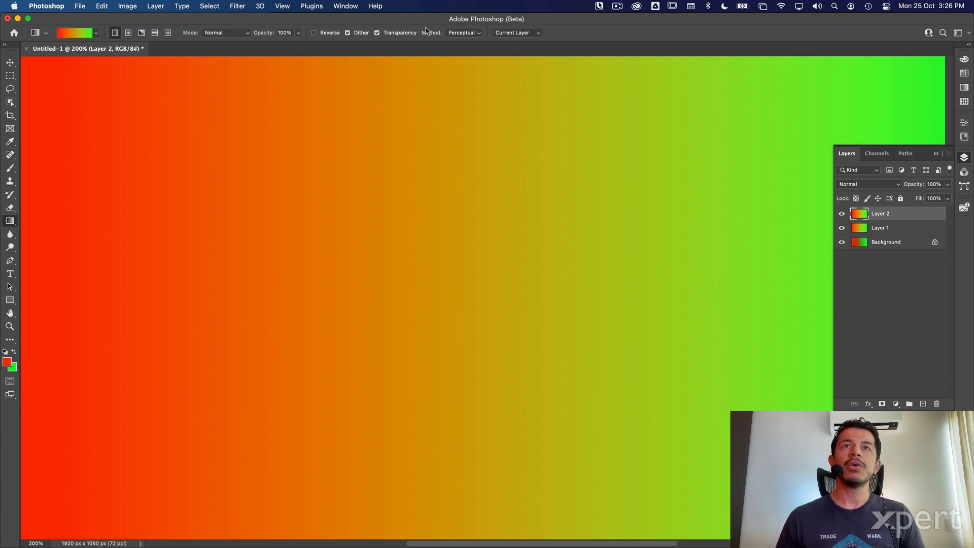
click(474, 33)
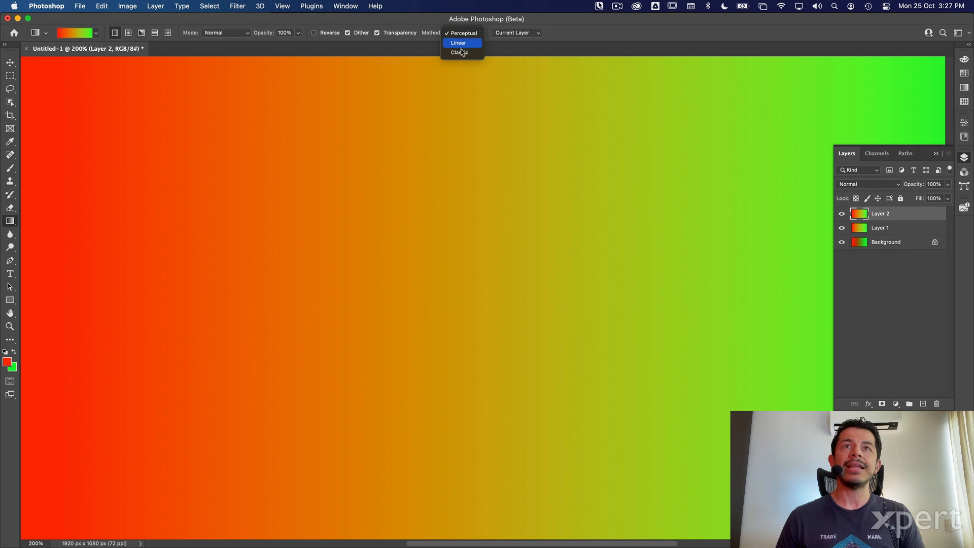
click(537, 22)
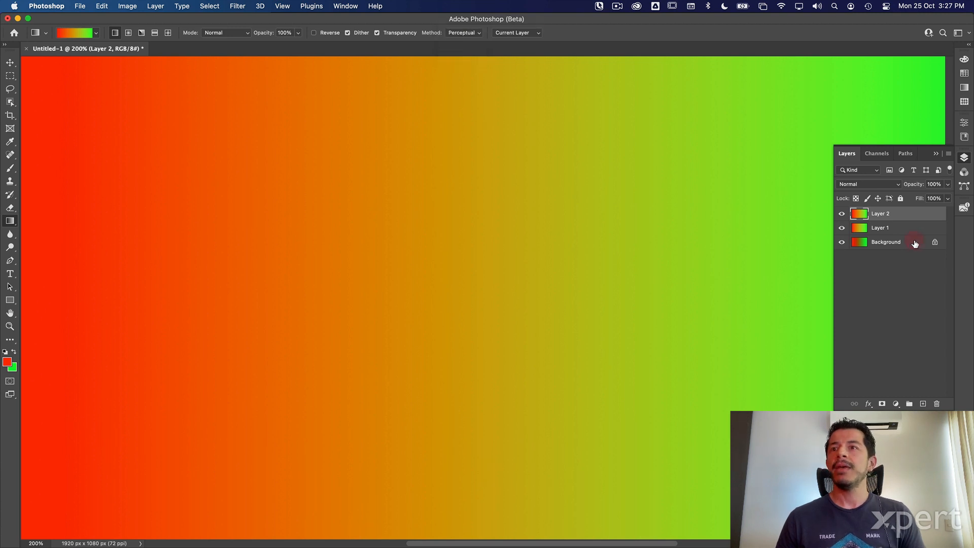
click(842, 213)
click(842, 228)
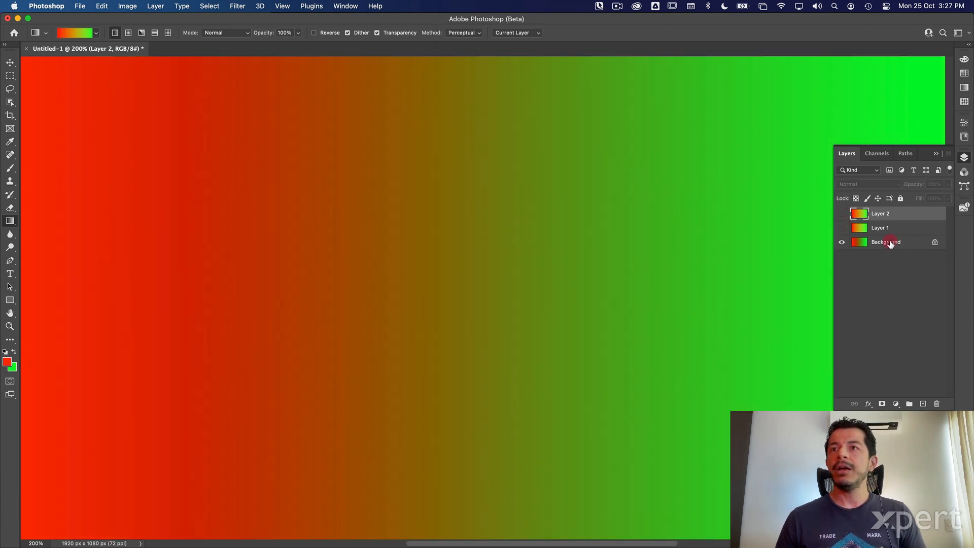
click(894, 243)
click(469, 34)
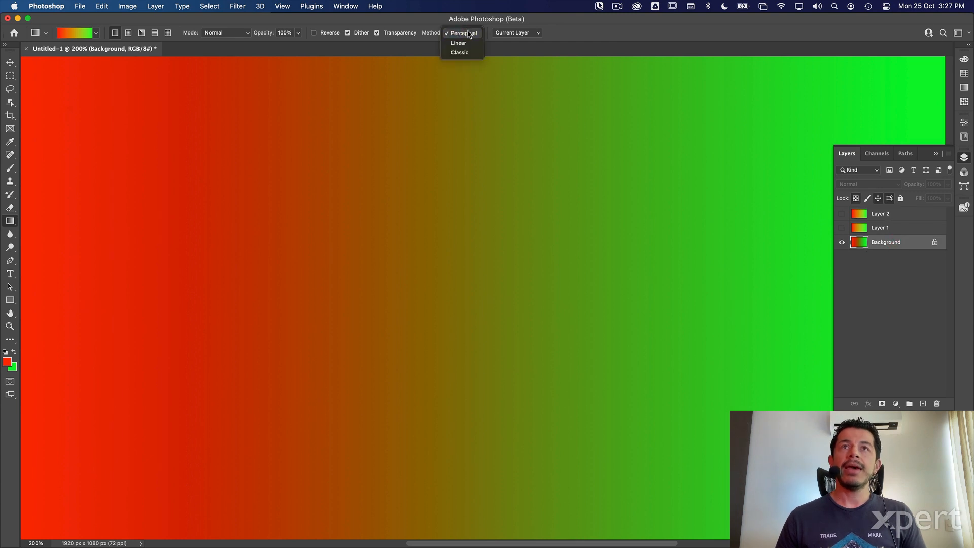
click(468, 53)
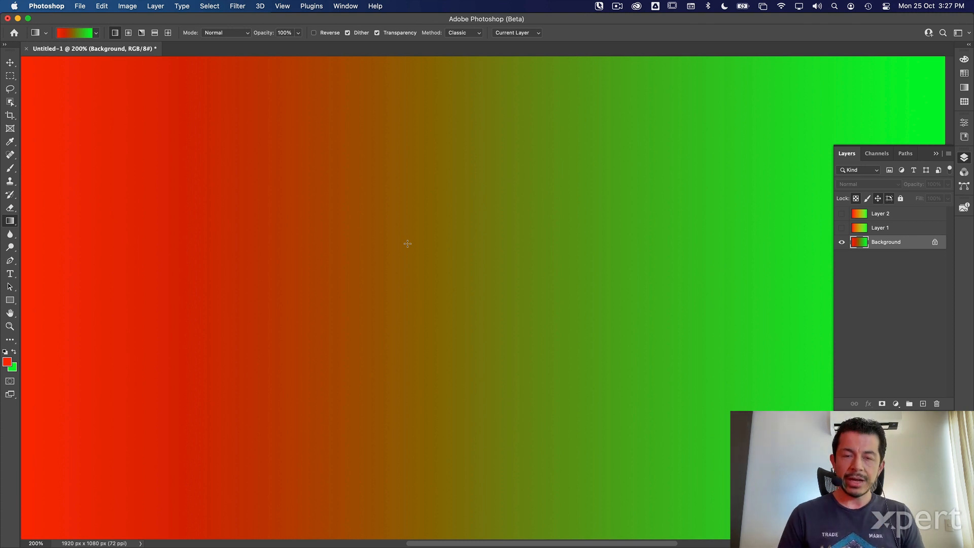
Show Layer 1 and set the Gradient tool's method to Linear to examine the Linear gradient.
key(i)
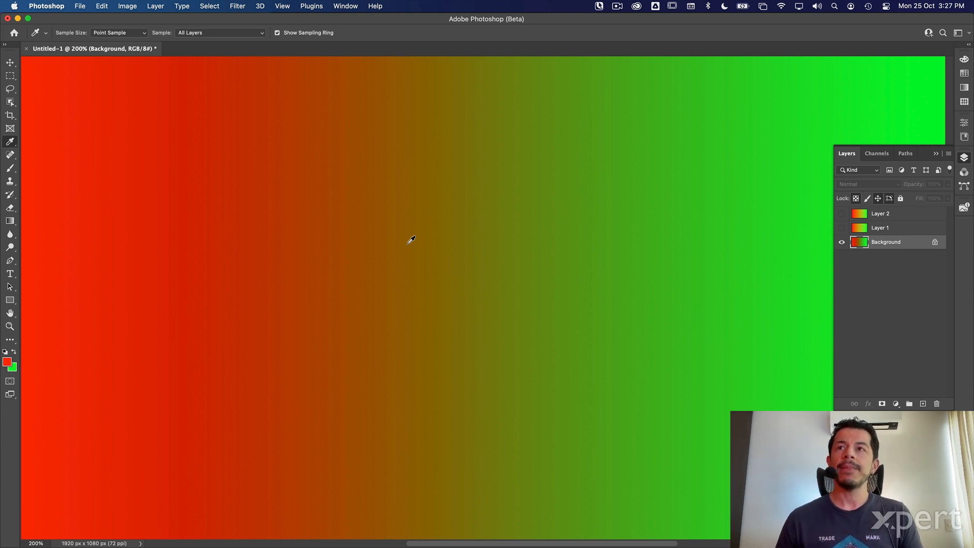
click(841, 227)
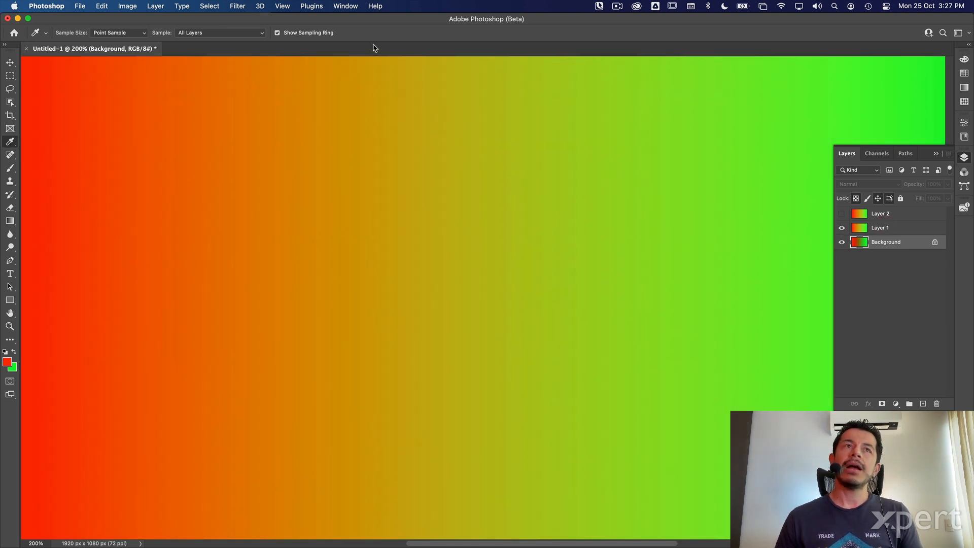
click(9, 221)
click(470, 35)
click(471, 25)
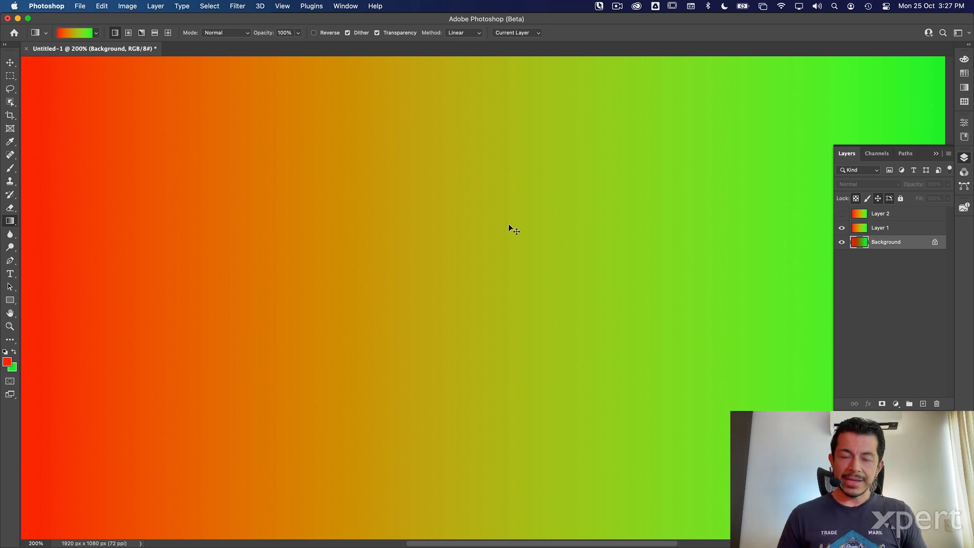
key(super+minus)
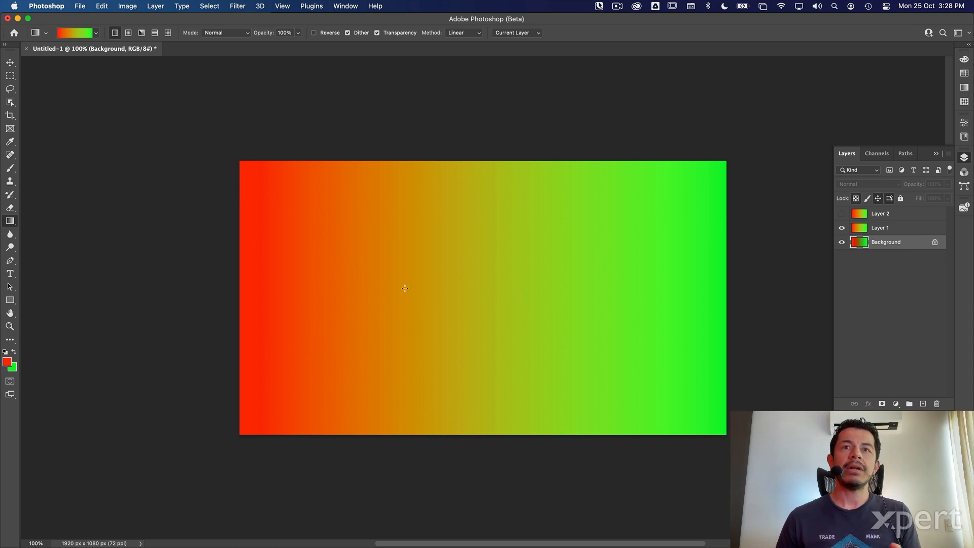
Compare Layer 1 with the Background, show and select Layer 2, and set the method to Perceptual to examine that gradient.
click(841, 228)
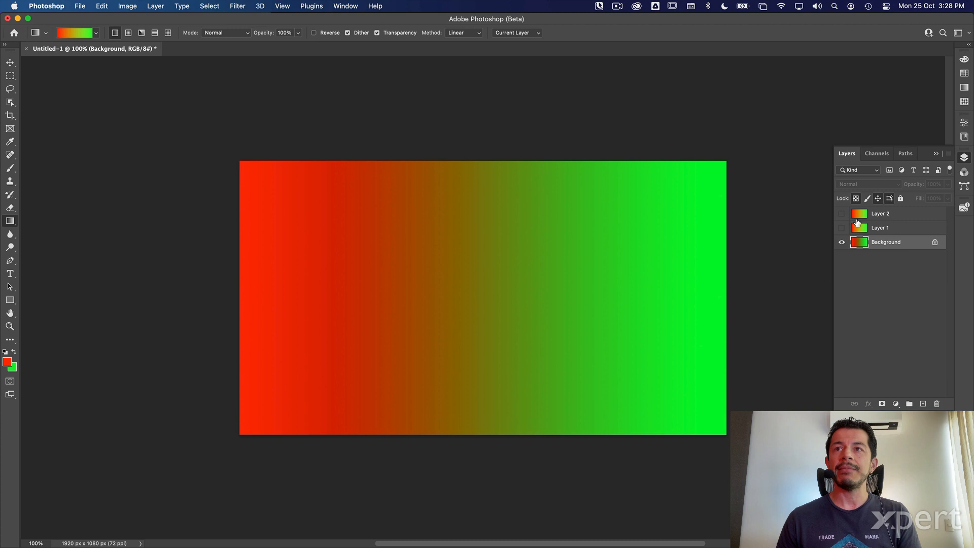
click(841, 228)
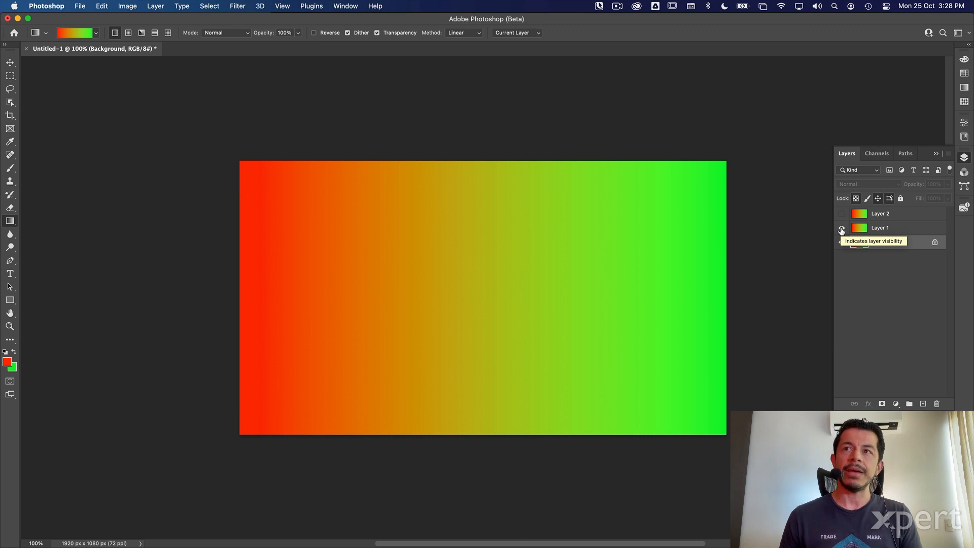
click(841, 229)
click(841, 214)
click(919, 216)
click(469, 30)
click(471, 24)
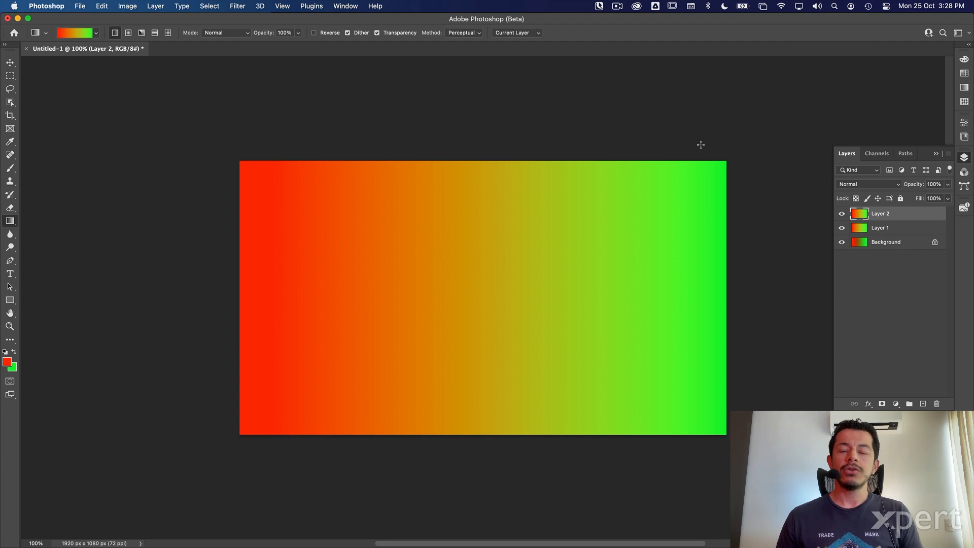
key(super+equal)
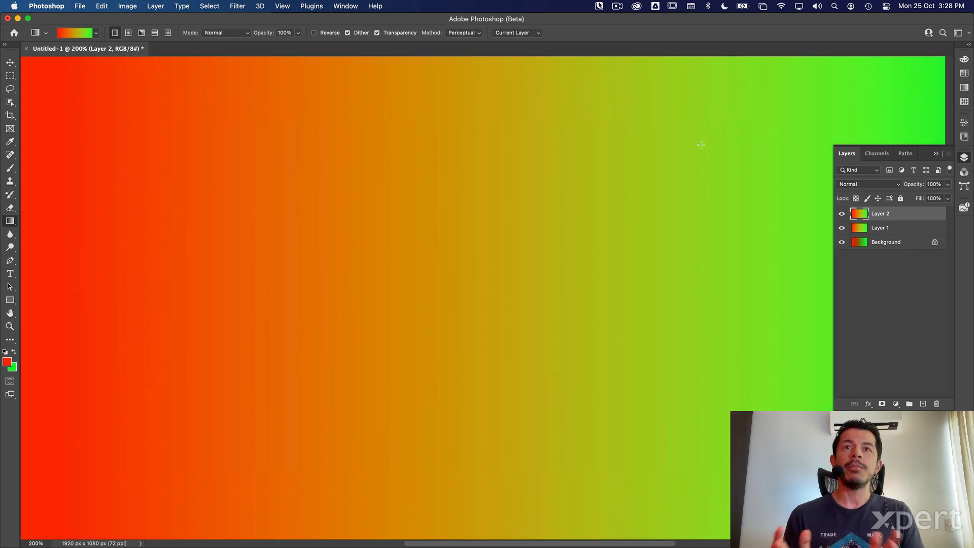
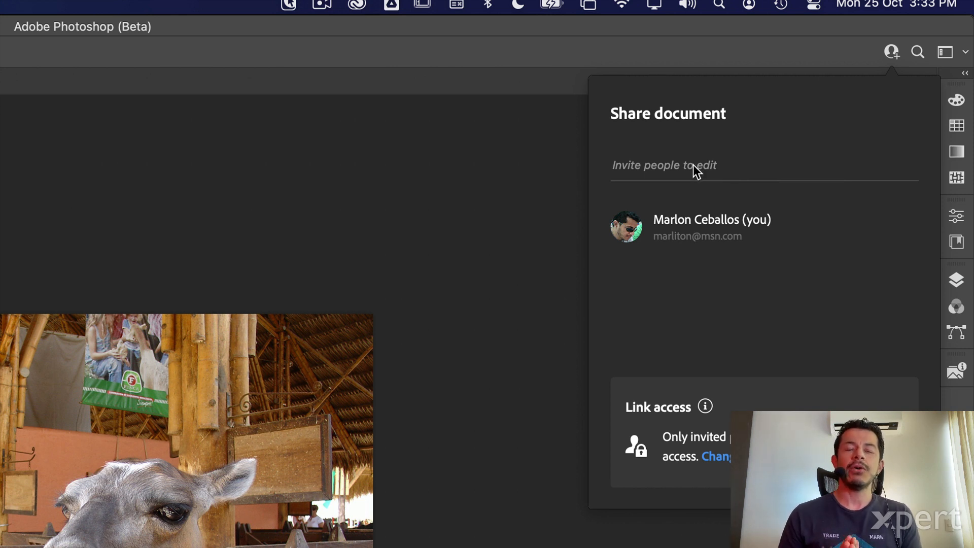
Enter the collaborator's e-mail address and send an invitation to edit the llama document without a message.
click(693, 165)
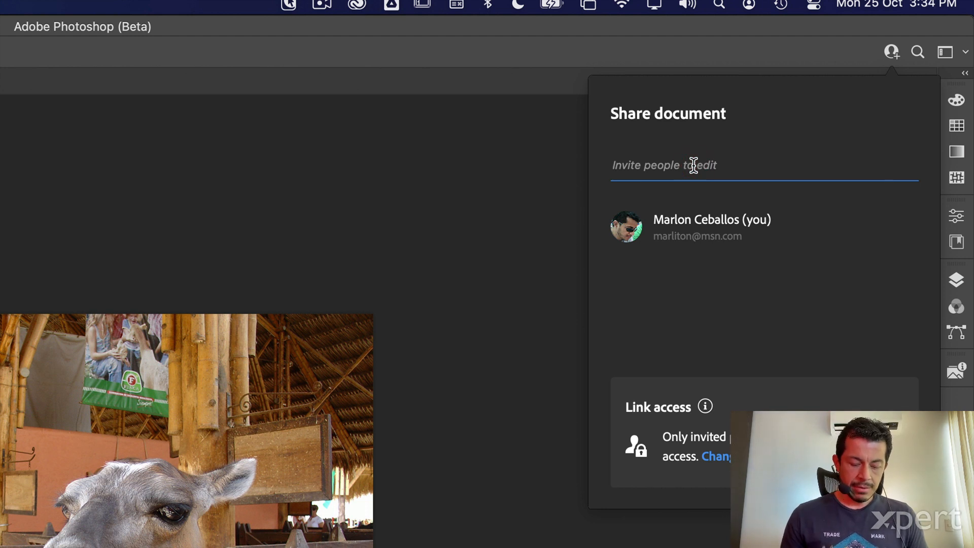
text(marc)
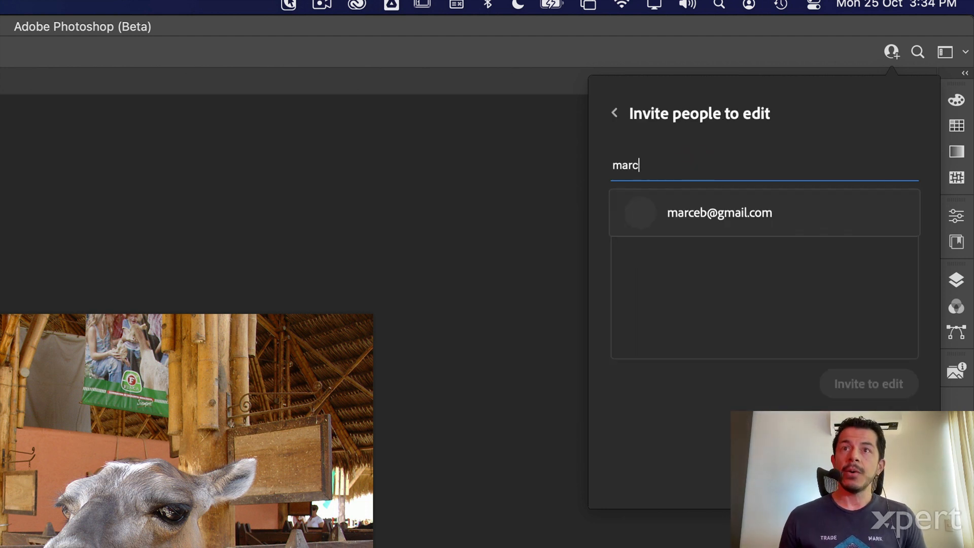
click(695, 205)
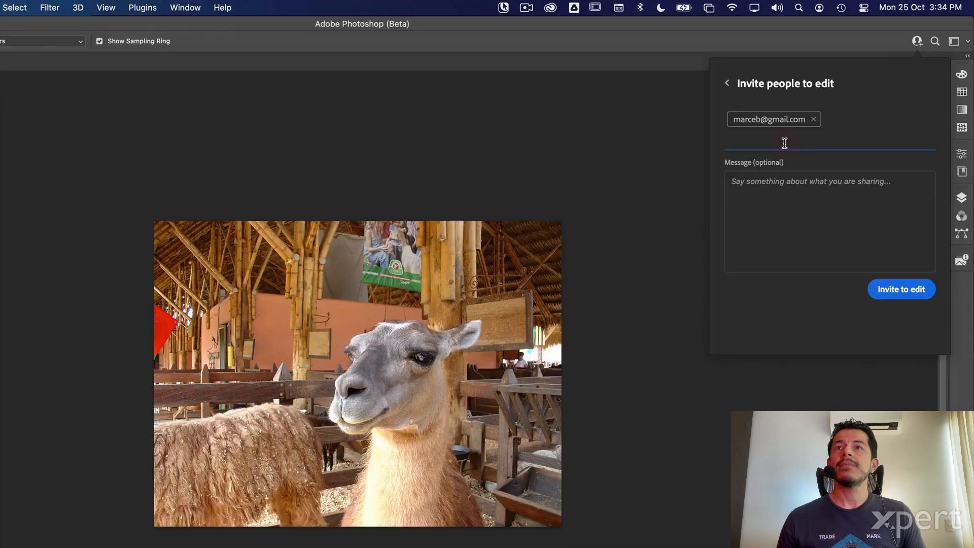
click(814, 167)
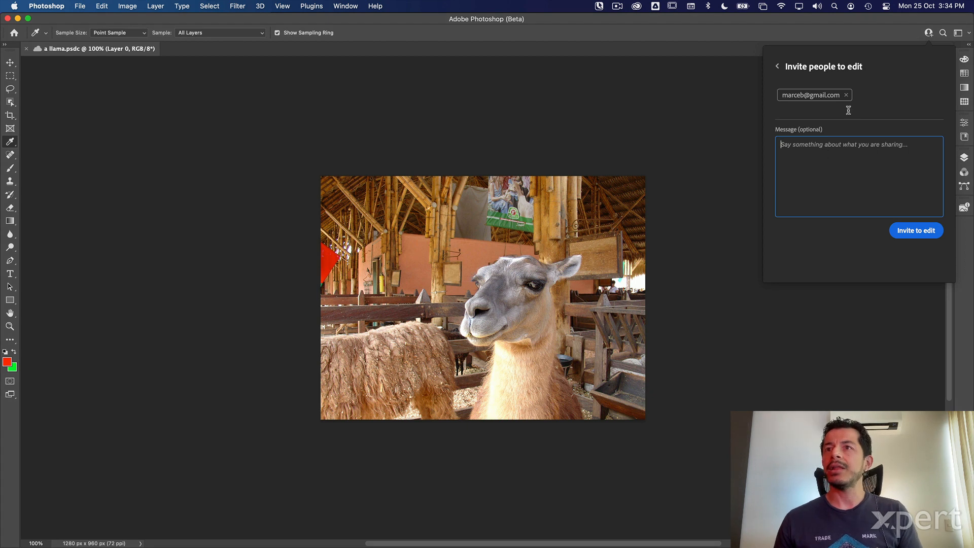
click(917, 233)
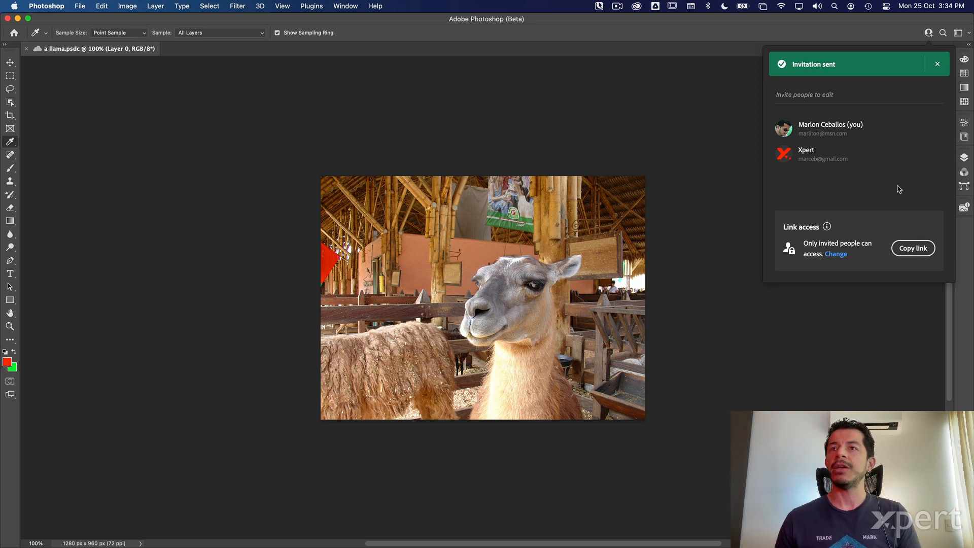
Review the invited collaborator and the link access settings of the shared document without changing them, and close the sharing options.
click(862, 154)
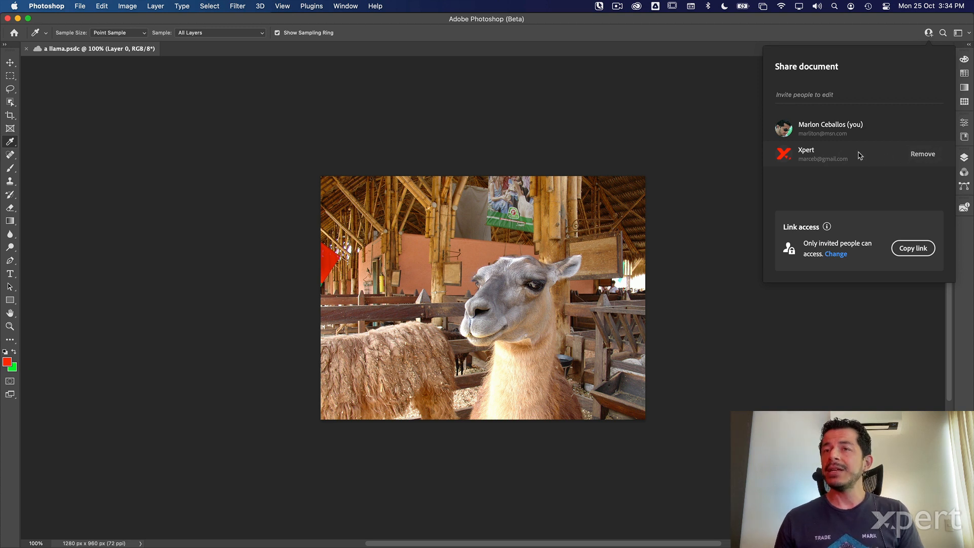
click(843, 257)
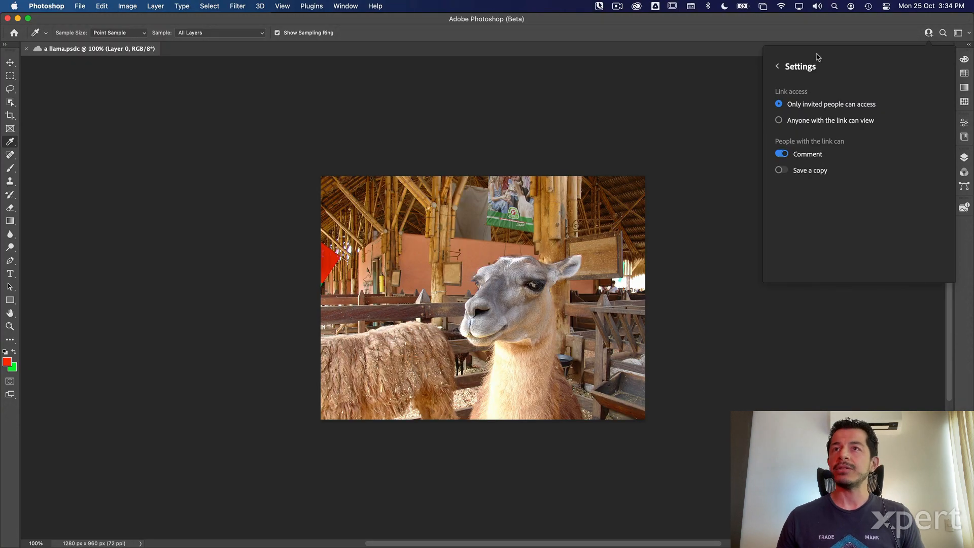
click(777, 67)
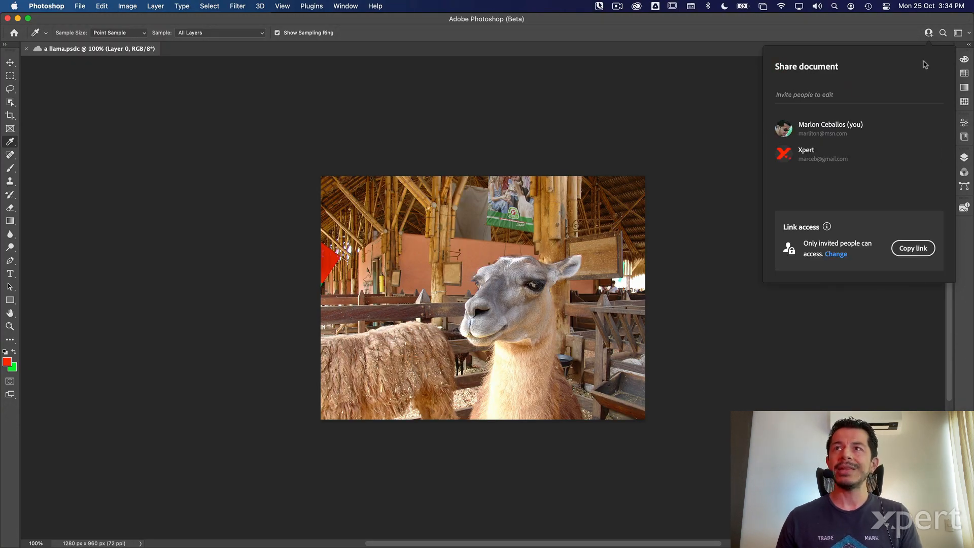
click(929, 33)
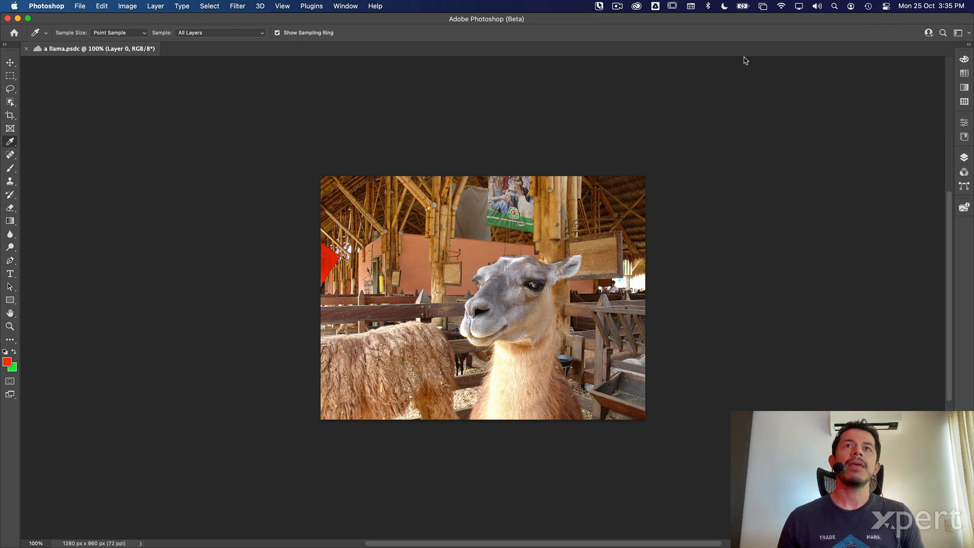
Switch to Safari and check which account is signed in on the Creative Cloud files page.
key(super+Tab)
click(314, 261)
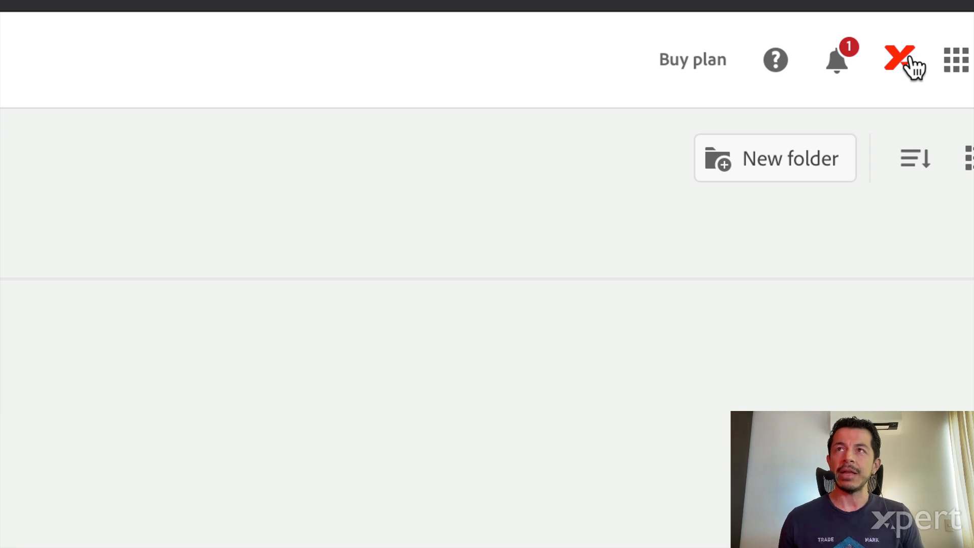
Switch to Photoshop and check who has access to the llama document in its sharing options.
key(super+Tab)
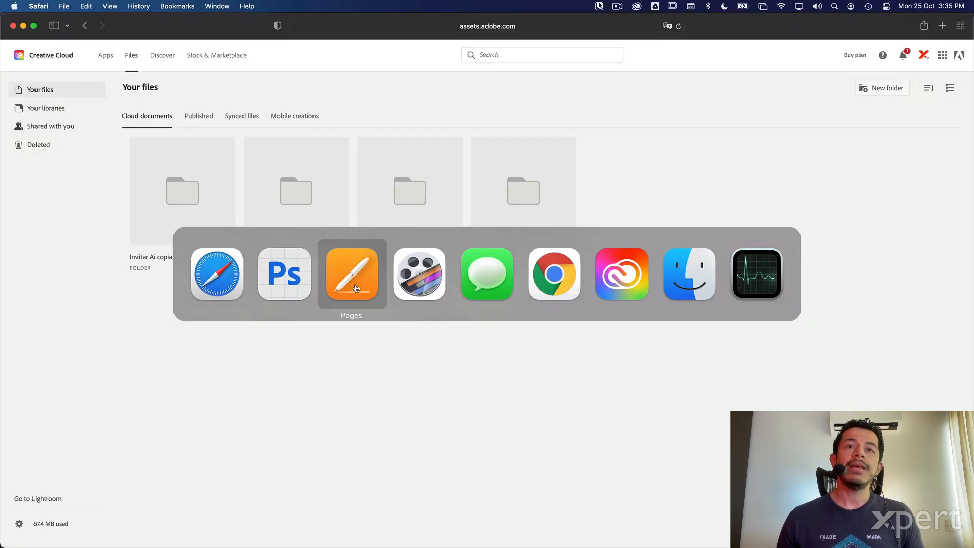
click(284, 284)
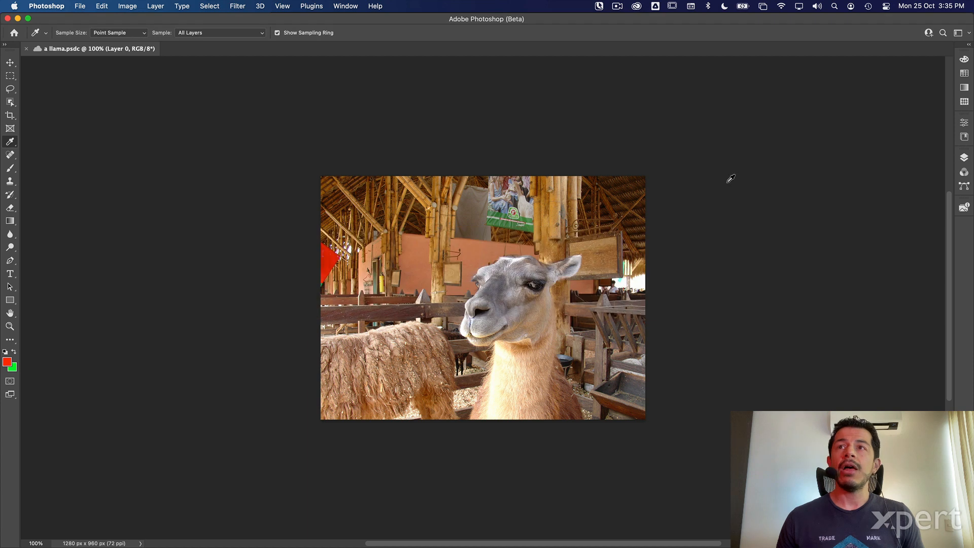
click(932, 33)
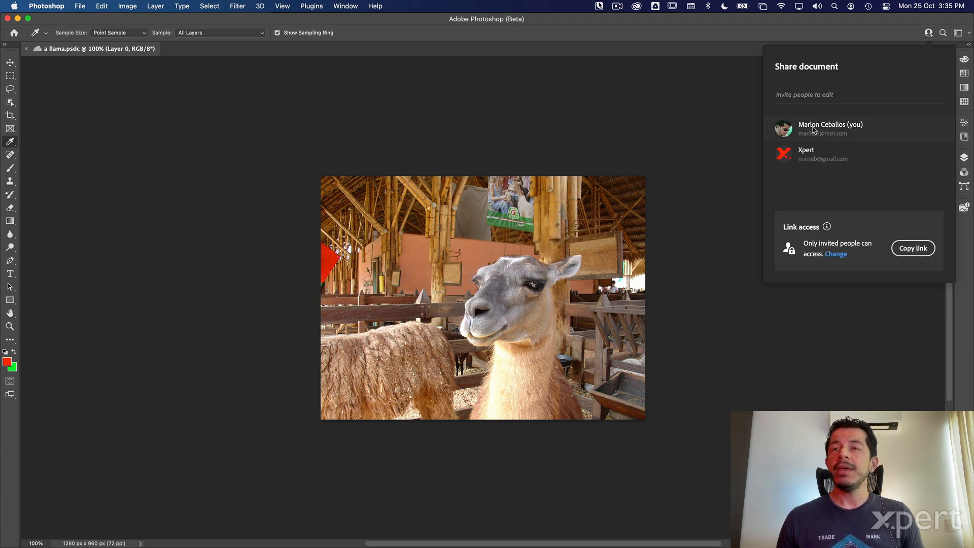
Switch to Safari and check the profile details of the account signed in to Creative Cloud.
key(super+Tab)
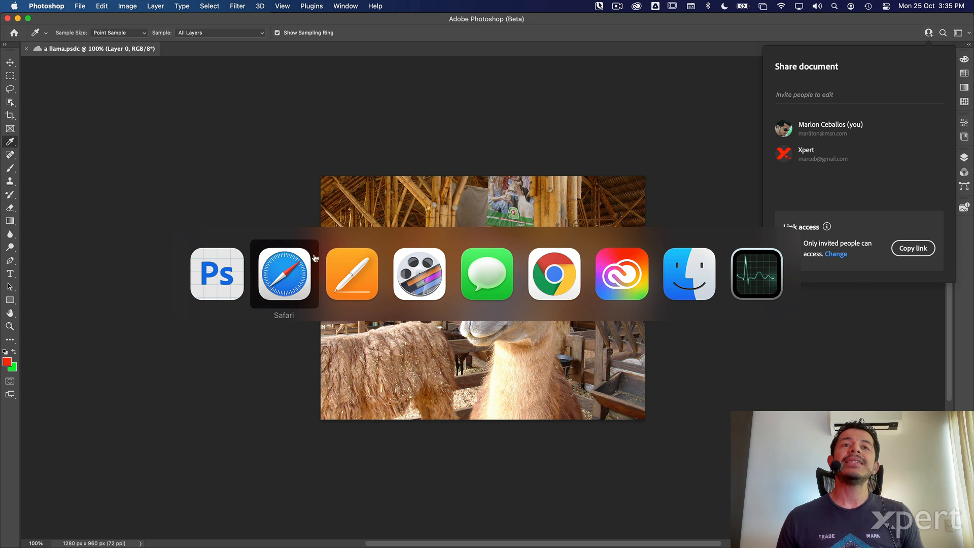
click(279, 282)
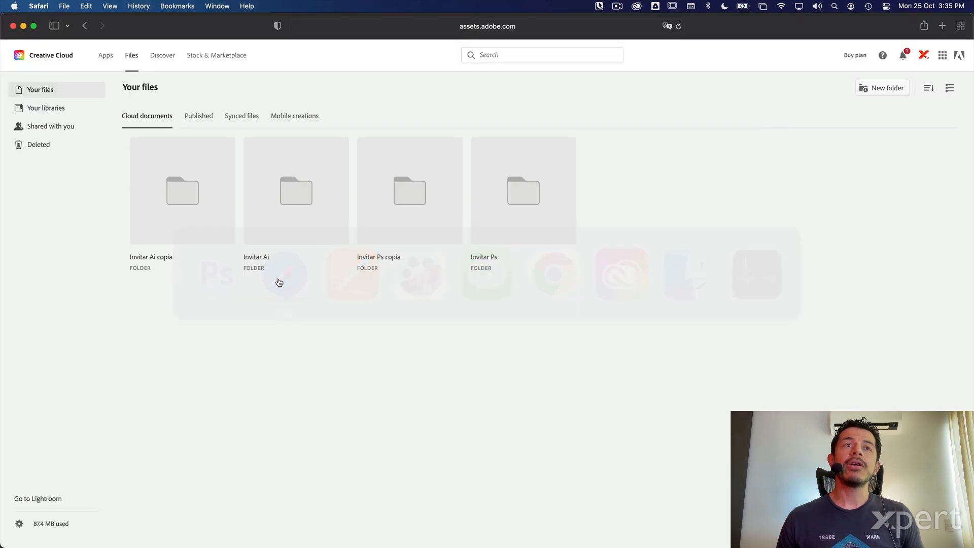
click(925, 57)
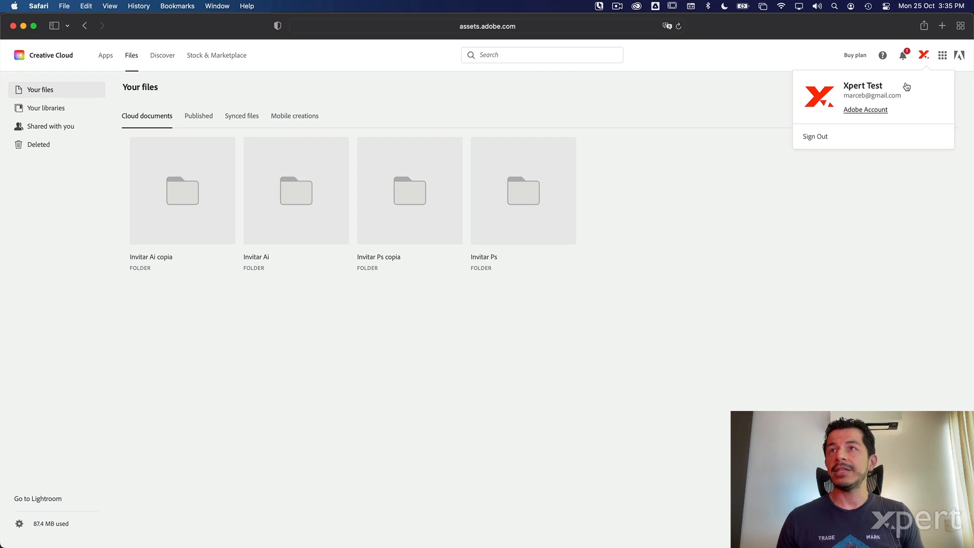
click(816, 61)
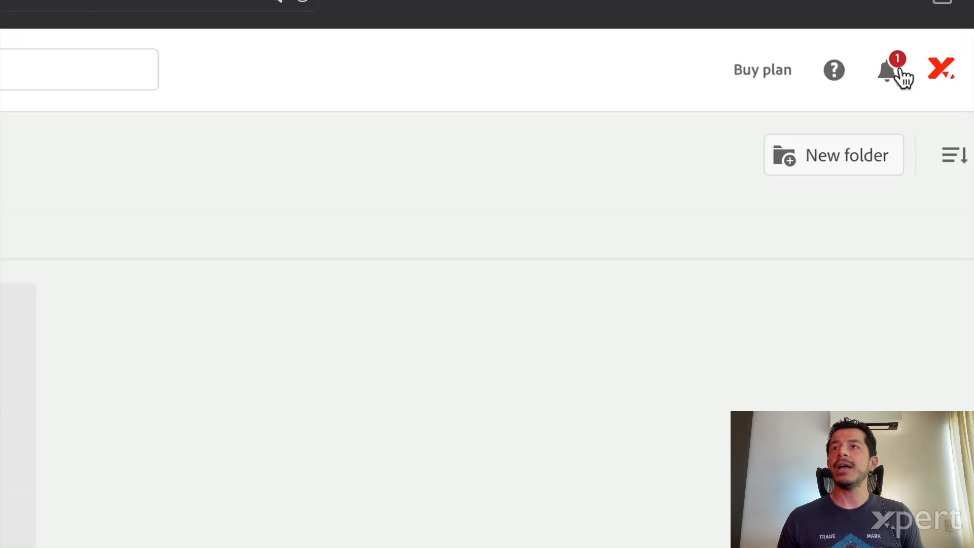
Read the Creative Cloud notifications for the document invitation and display the files shared with this account.
click(898, 70)
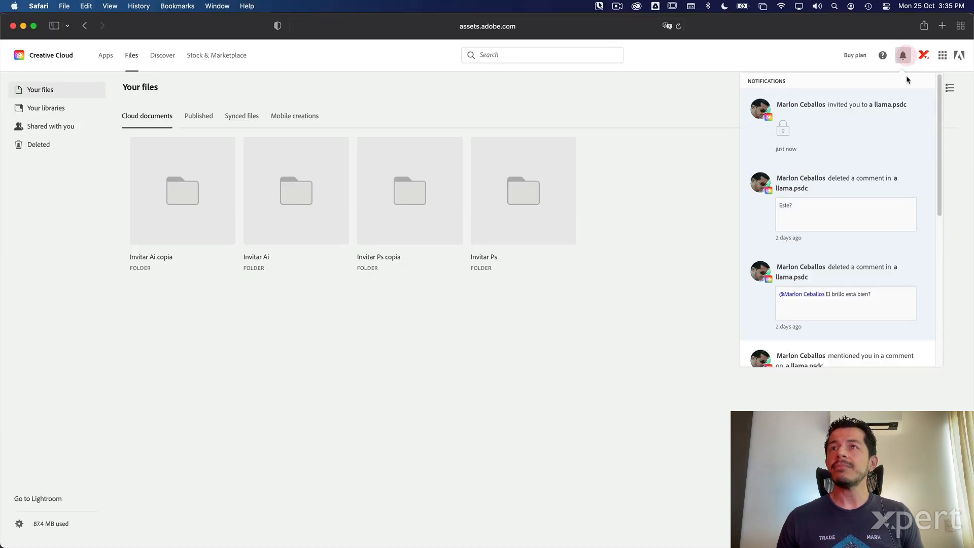
mouse_move(910, 120)
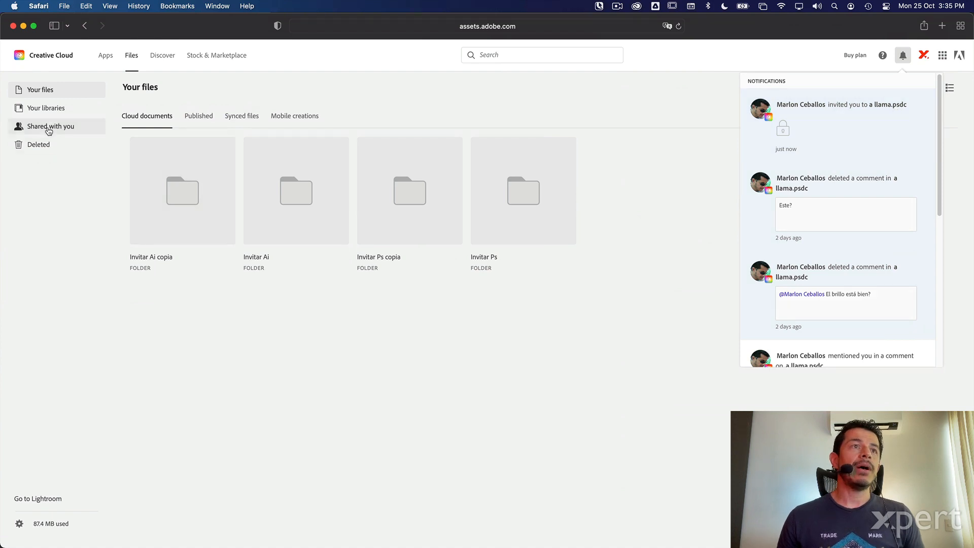
click(11, 112)
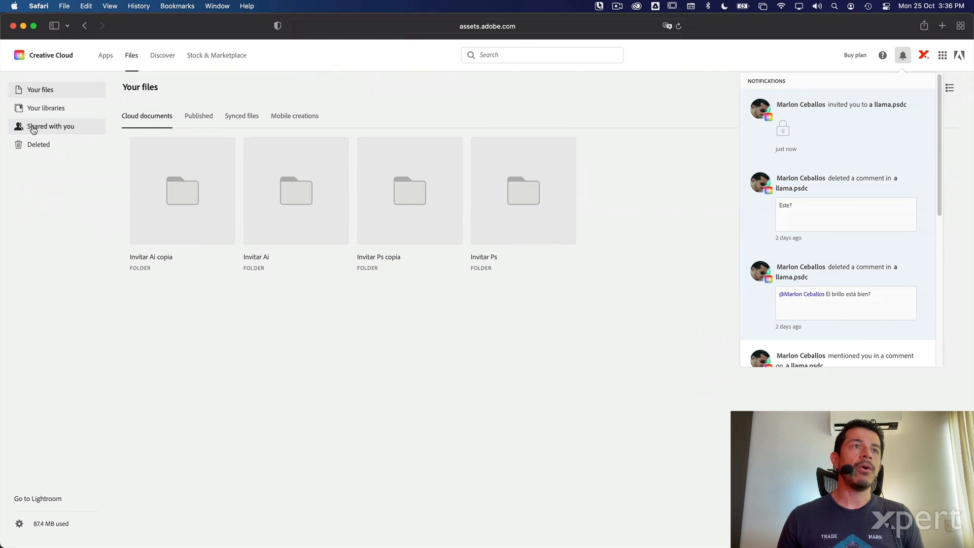
click(98, 208)
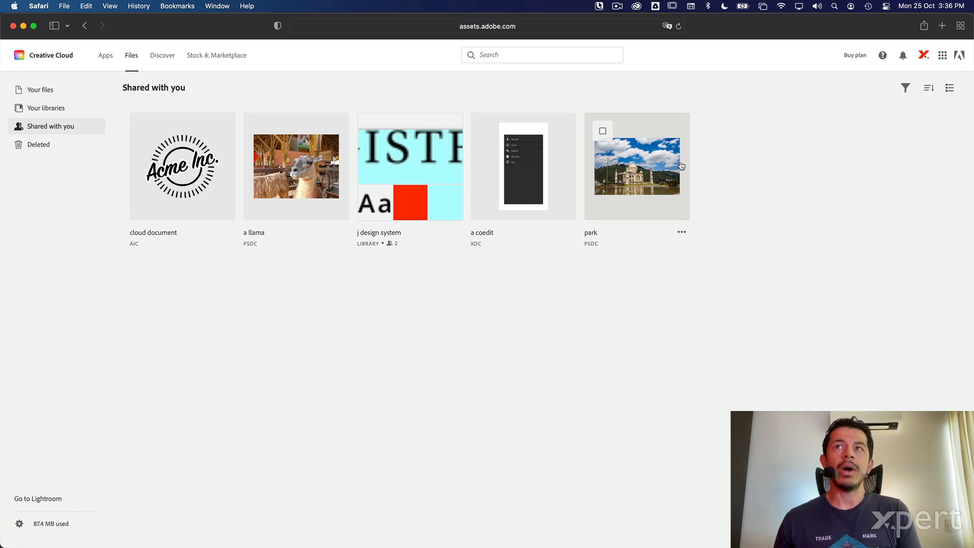
View the a llama.psdc document from its invitation notification and return to the shared files.
click(903, 56)
click(850, 105)
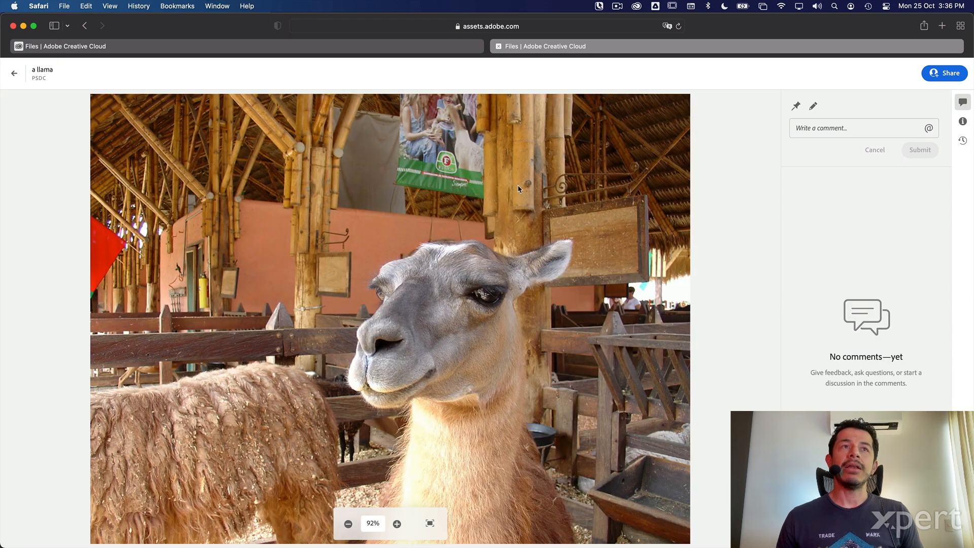
click(86, 26)
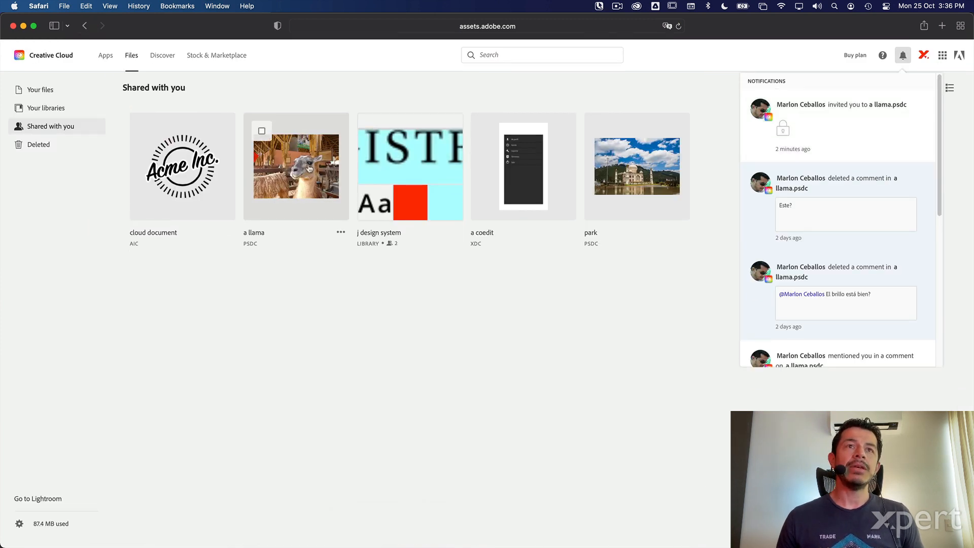
Open the a llama document from the shared files and submit the comment "Revisar la calidad de la imagen.".
click(299, 147)
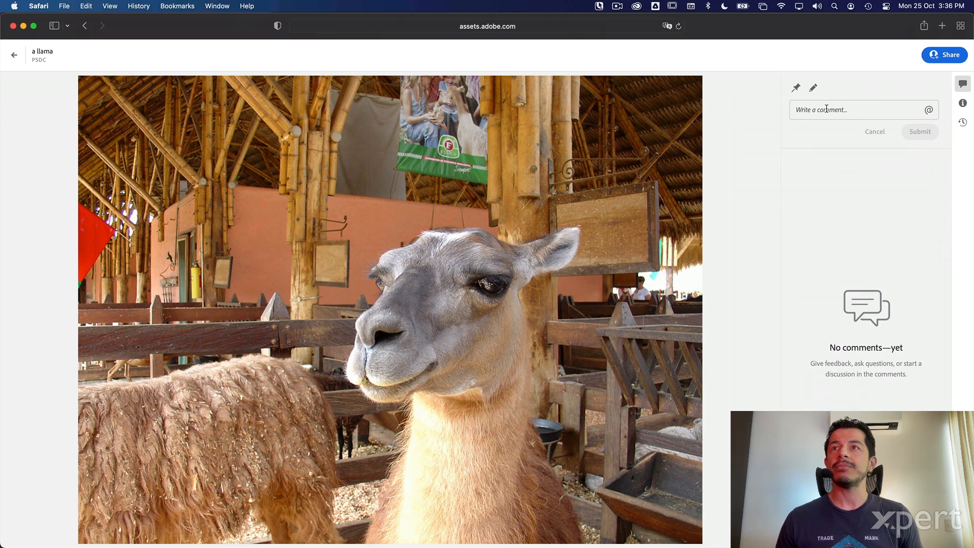
click(826, 108)
text(Revisar la alidad)
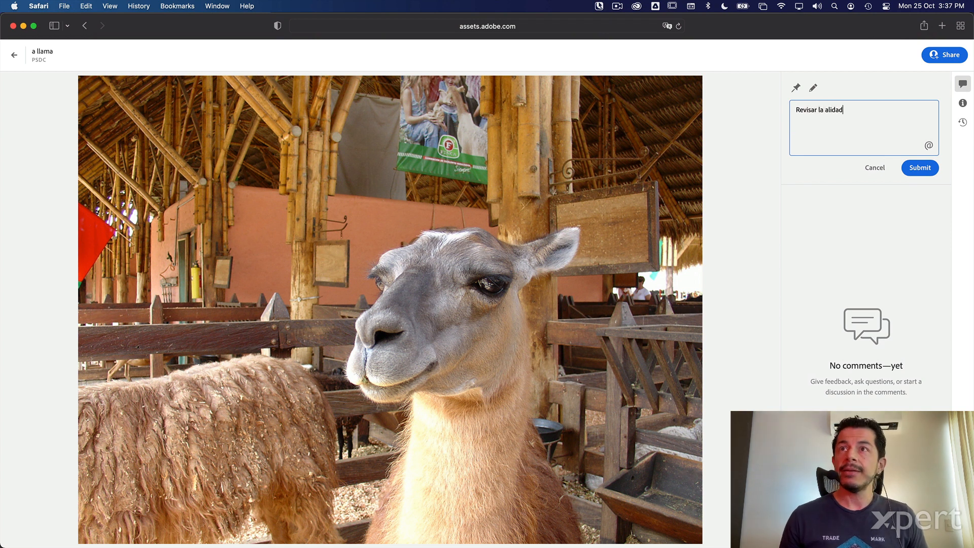
text(c)
key(super+Right)
text(de la imagen)
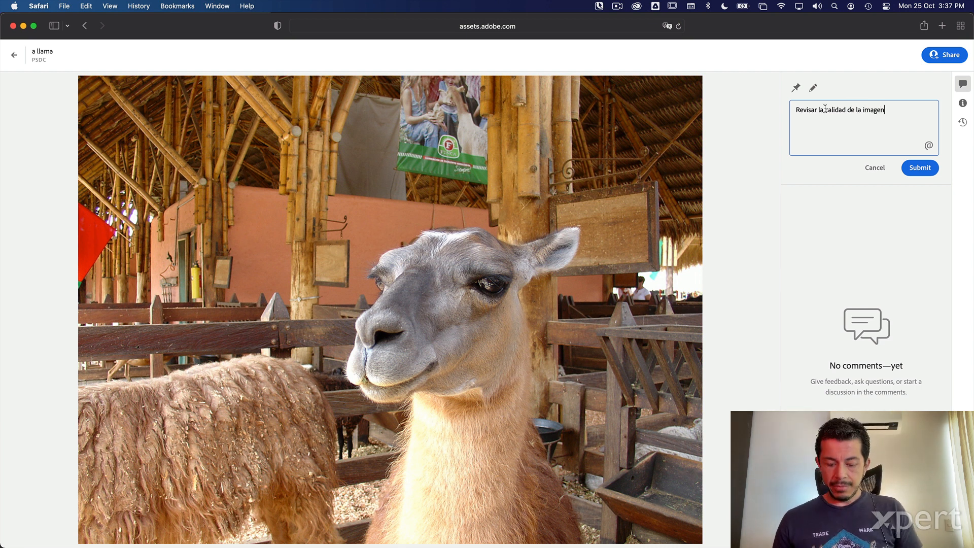
text(.)
click(915, 168)
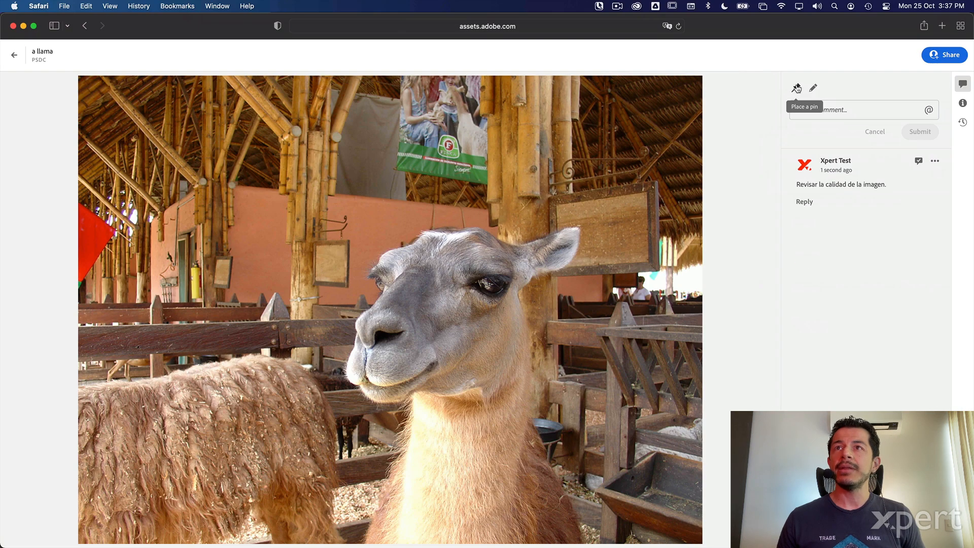
Place a pin on the llama's eye and submit the comment "Revisar brillo del ojo." with it.
click(797, 88)
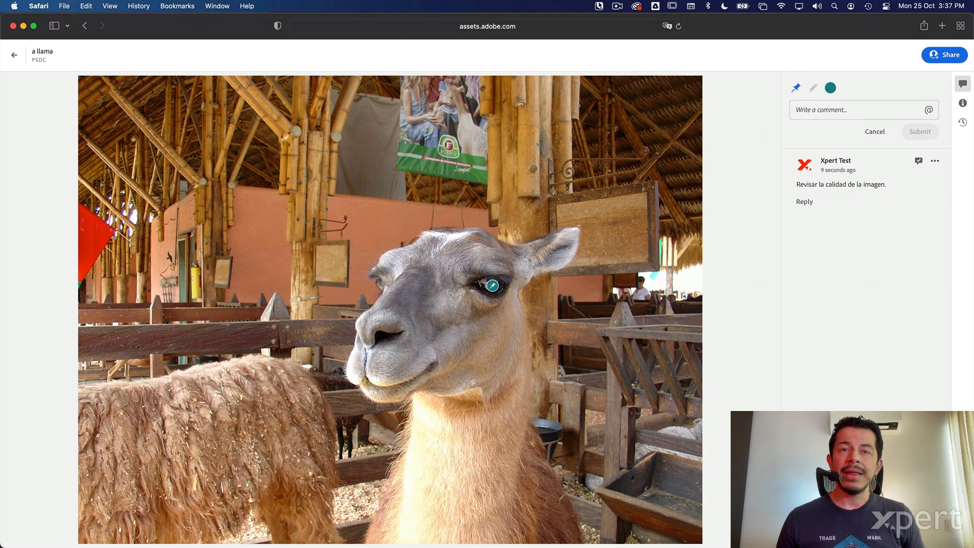
click(492, 286)
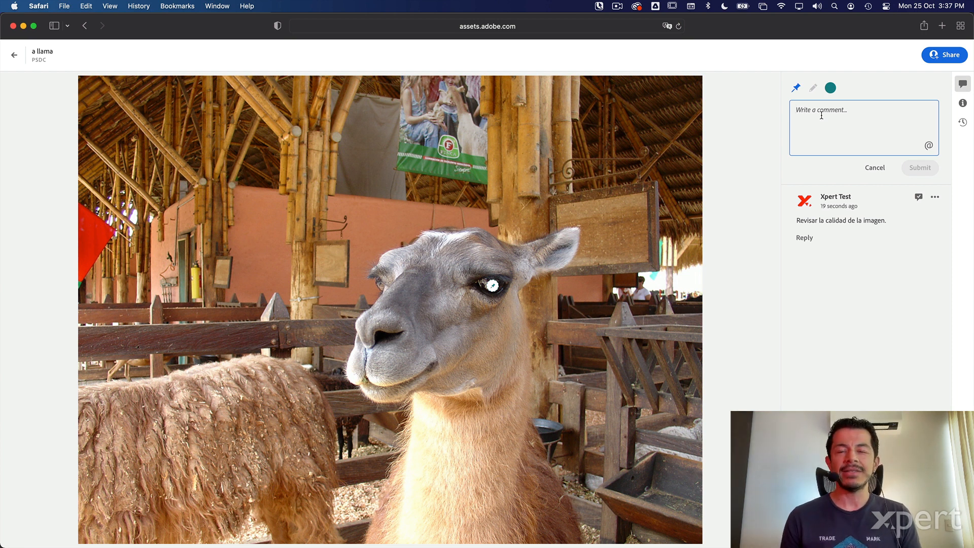
text(Re)
key(BackSpace)
key(BackSpace)
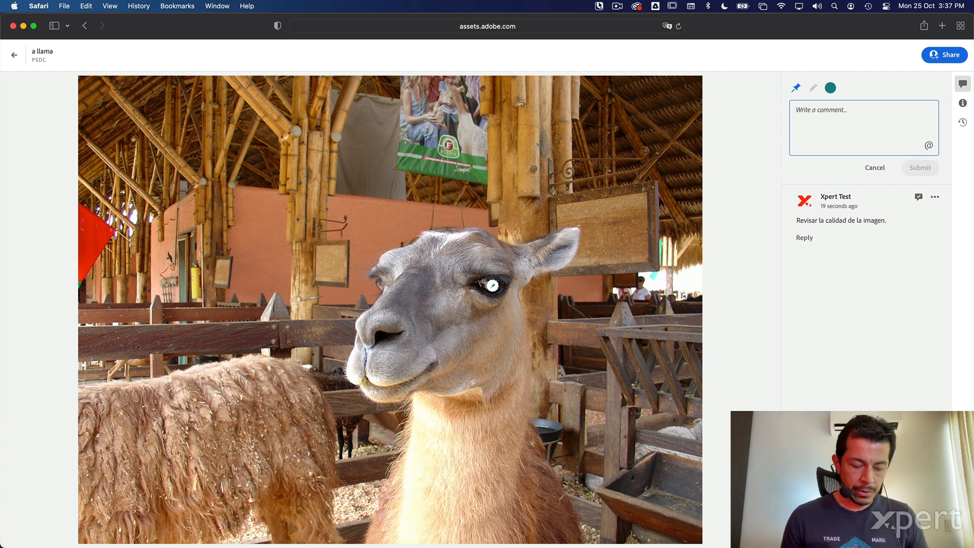
text(Revisar)
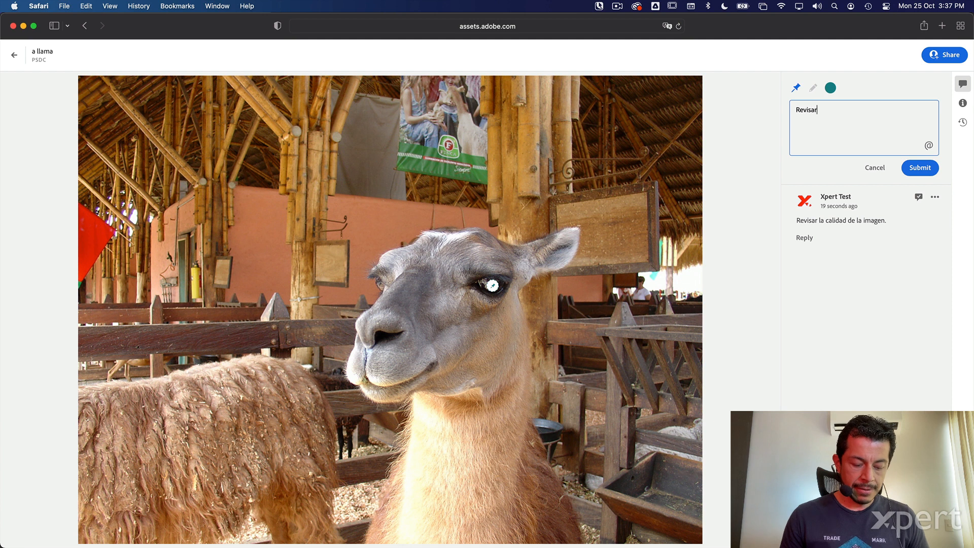
text( berillo)
key(BackSpace)
key(BackSpace)
key(BackSpace)
key(BackSpace)
key(BackSpace)
text(brillo del ojo)
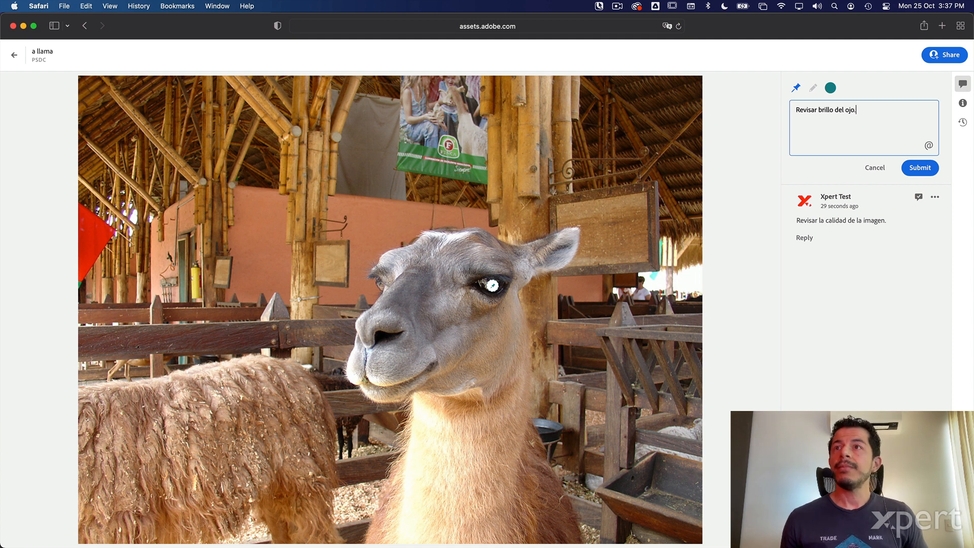
text(.)
click(912, 167)
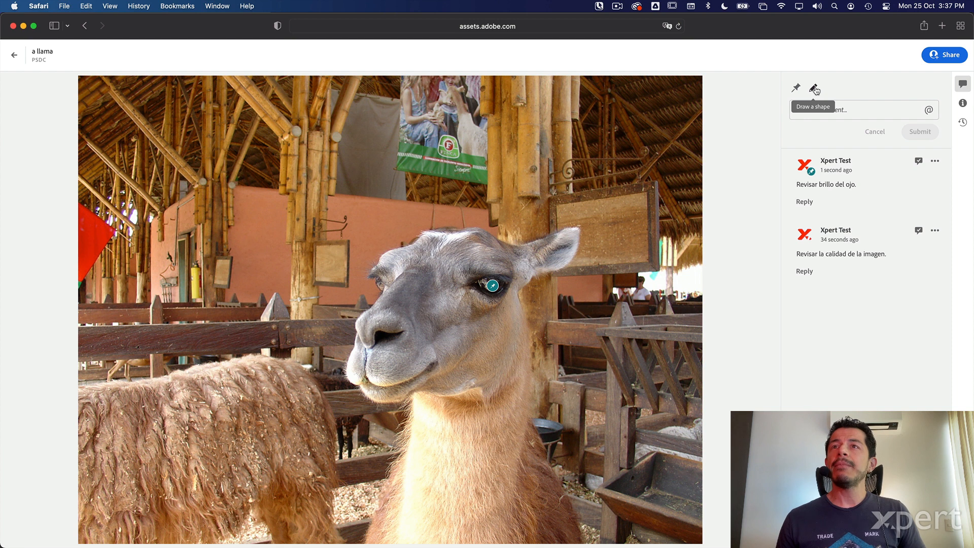
Draw a red freehand circle around the small frame beside the llama's head and submit the comment "Agregar imagen al marco.".
click(813, 89)
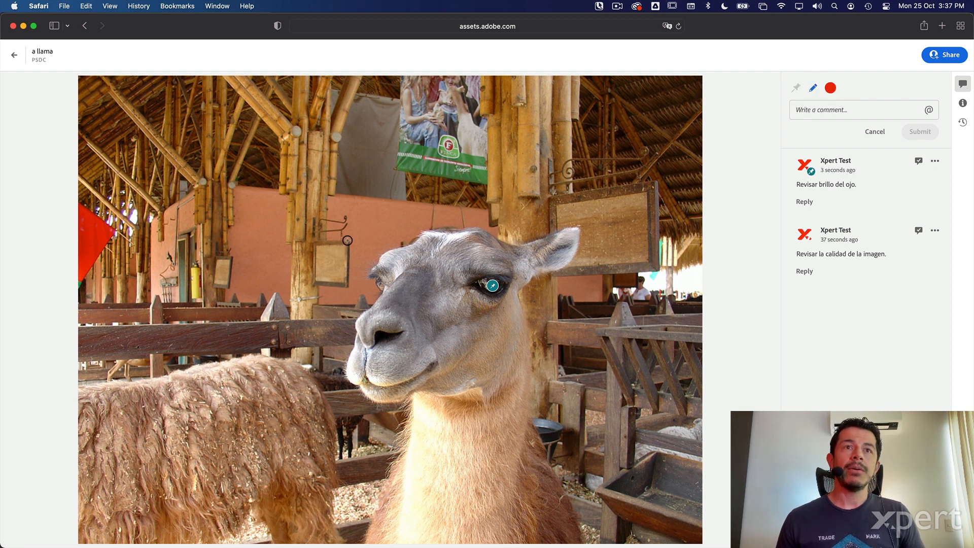
mouse_move(347, 238)
mouse_down()
mouse_move(296, 251)
mouse_move(298, 276)
mouse_move(317, 293)
mouse_move(353, 284)
mouse_move(349, 236)
mouse_up()
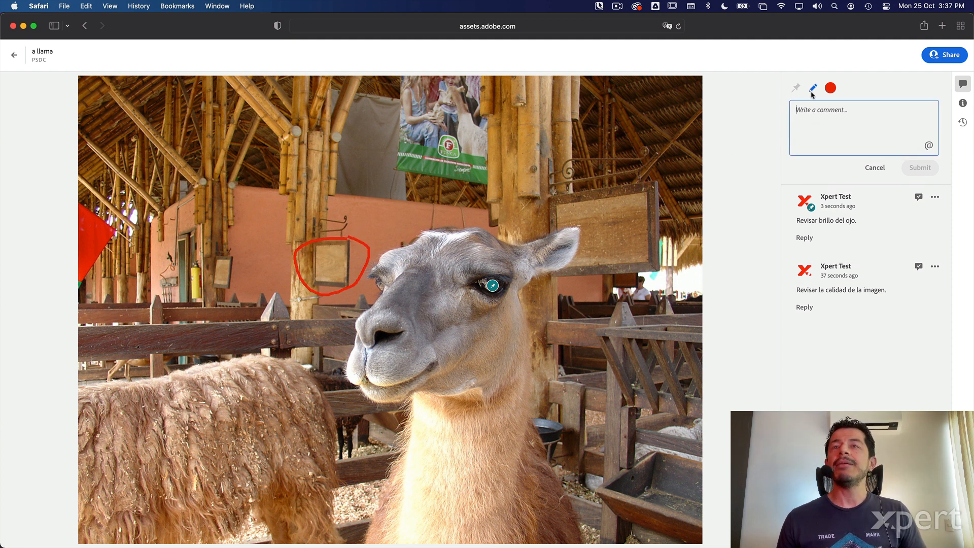
click(809, 126)
text(Agrega)
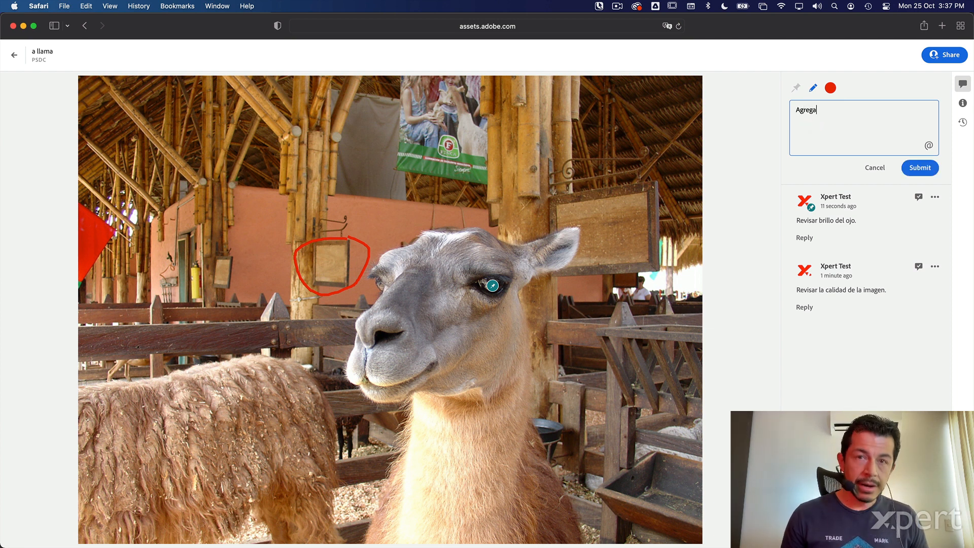
text(r imagen al marco)
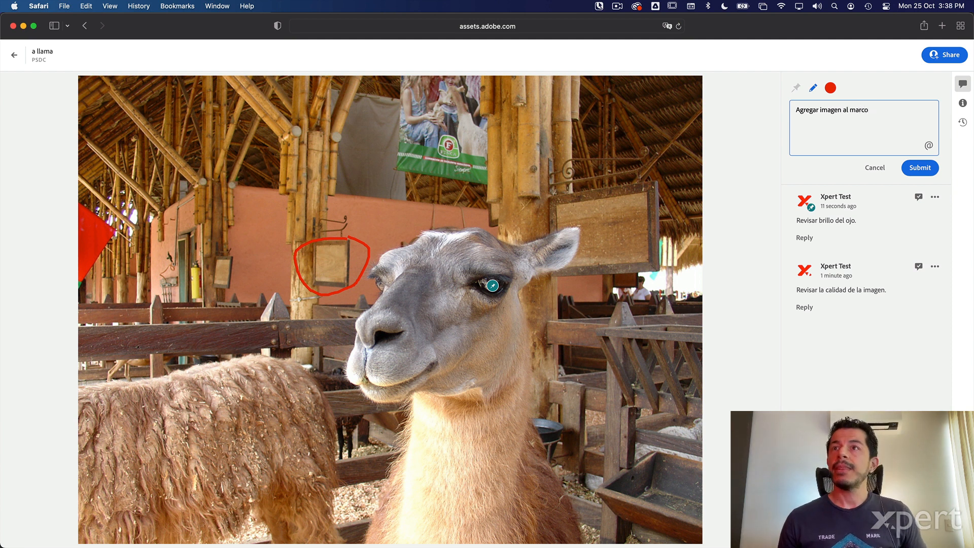
text(.)
click(933, 168)
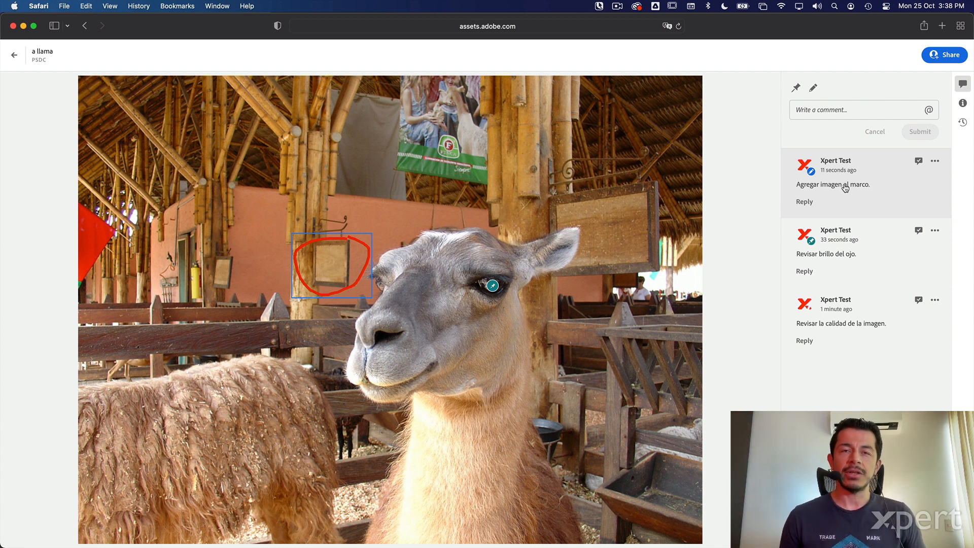
Switch to Photoshop and display the comments on the llama document.
key(super+Tab)
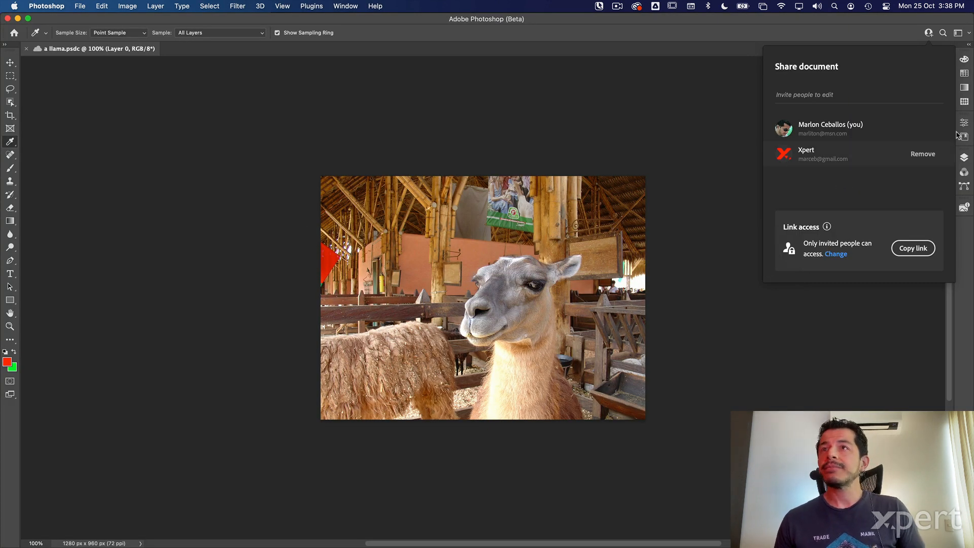
click(355, 7)
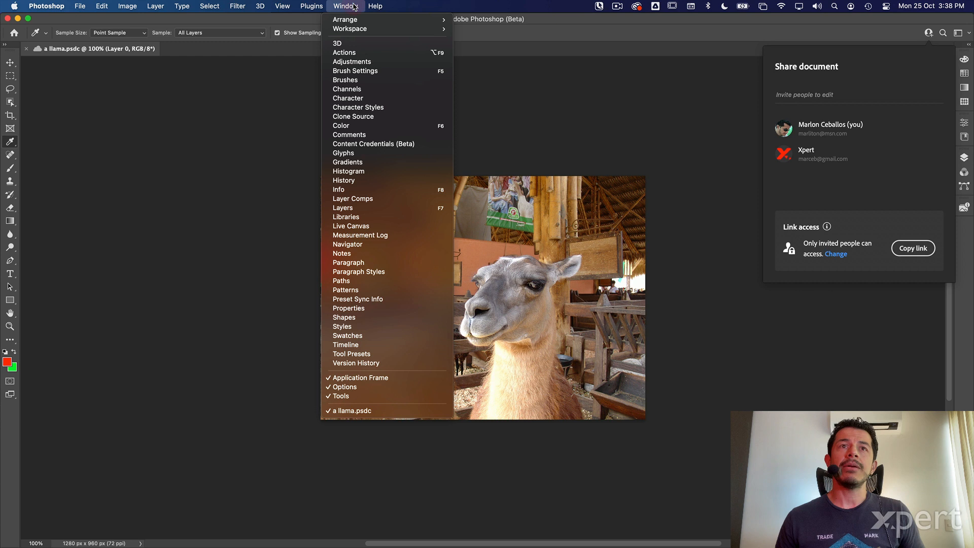
click(359, 135)
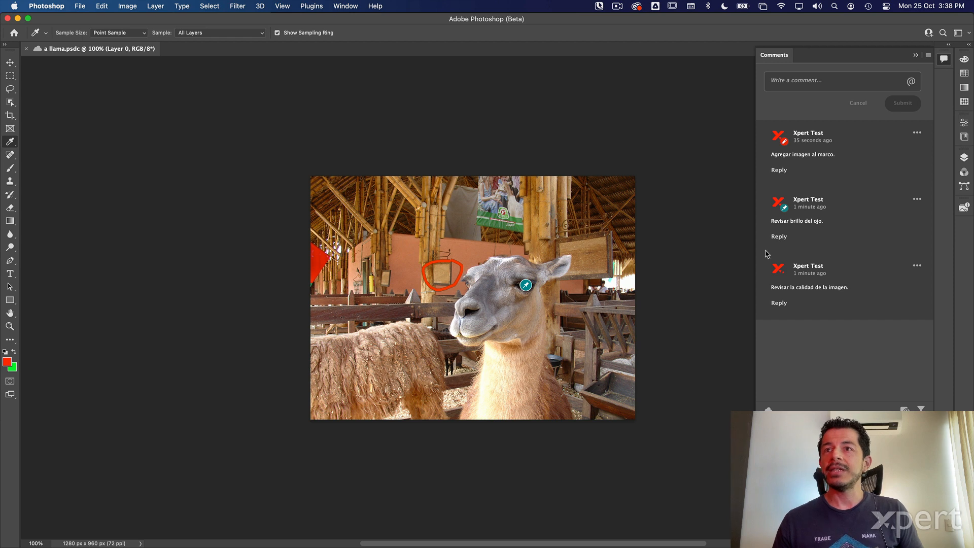
Reply "Ya revisé. Está bien." to the comment about the image quality.
click(779, 304)
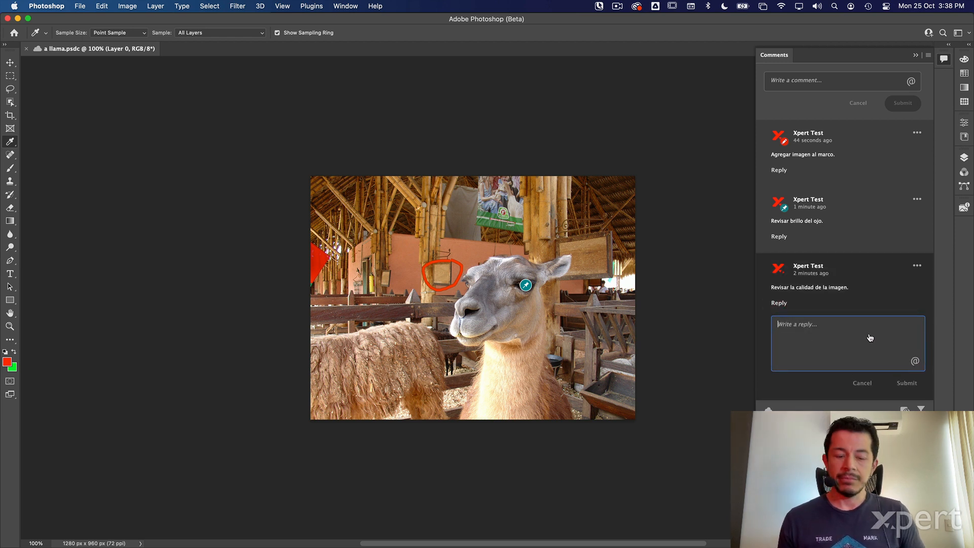
text(Ya revis)
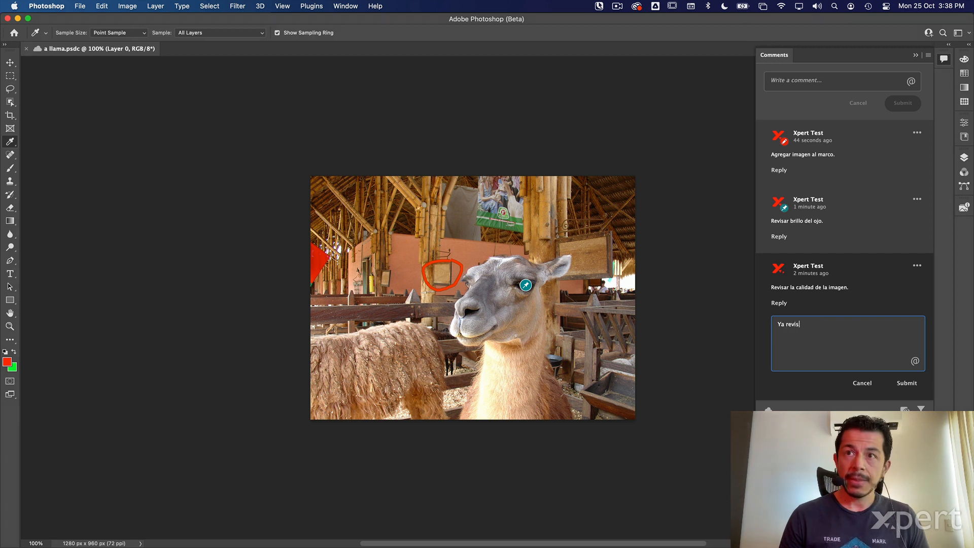
text(é. Está b)
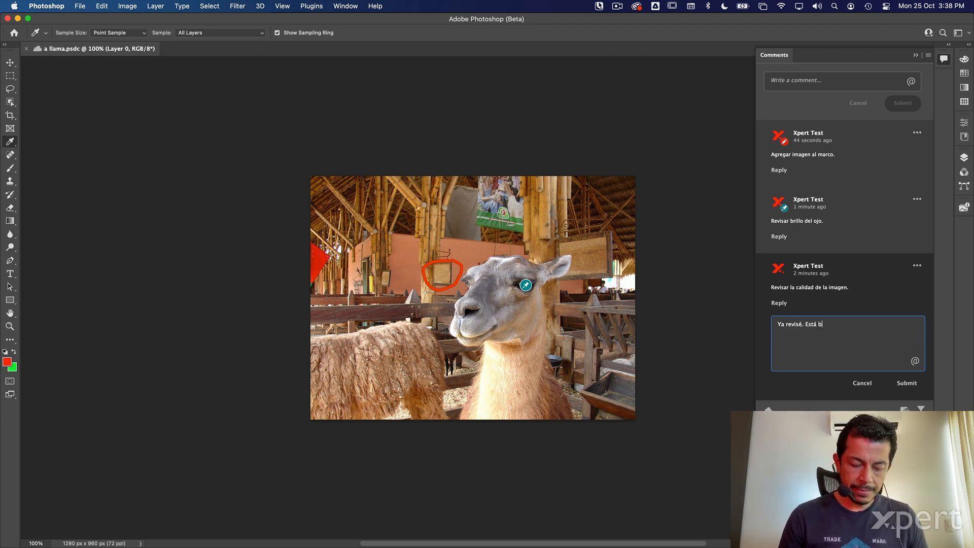
text(ien.)
click(907, 382)
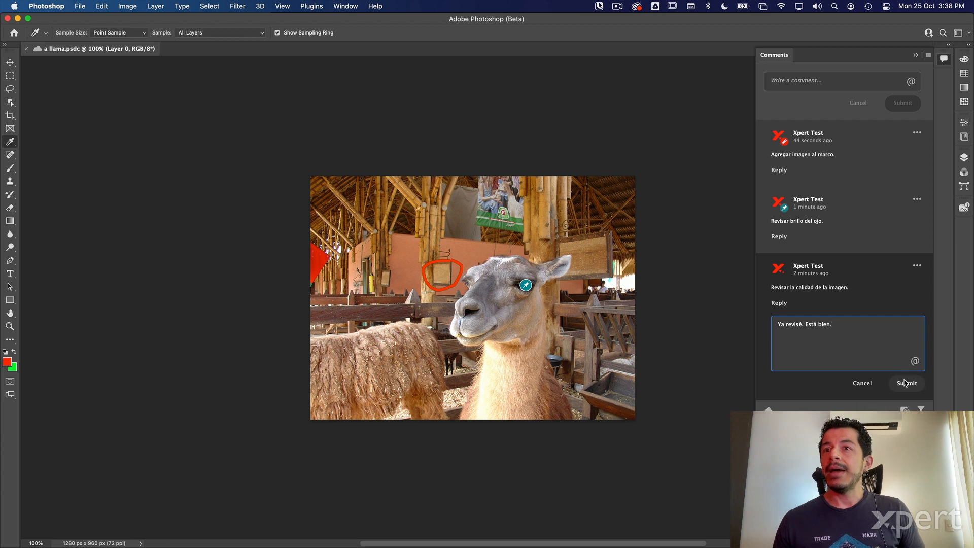
Delete the "Revisar brillo del ojo." comment along with its pin on the llama's eye.
click(912, 199)
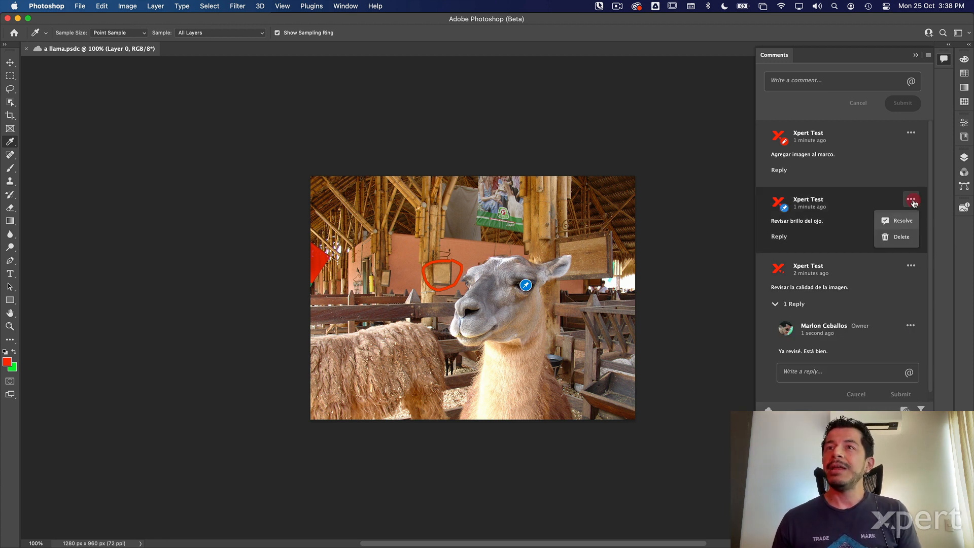
click(913, 240)
click(907, 267)
click(917, 134)
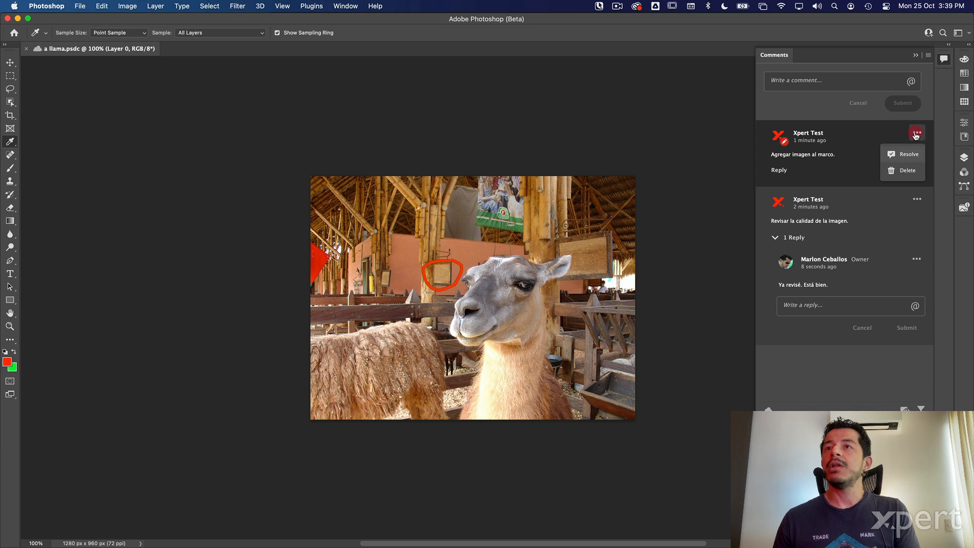
click(806, 112)
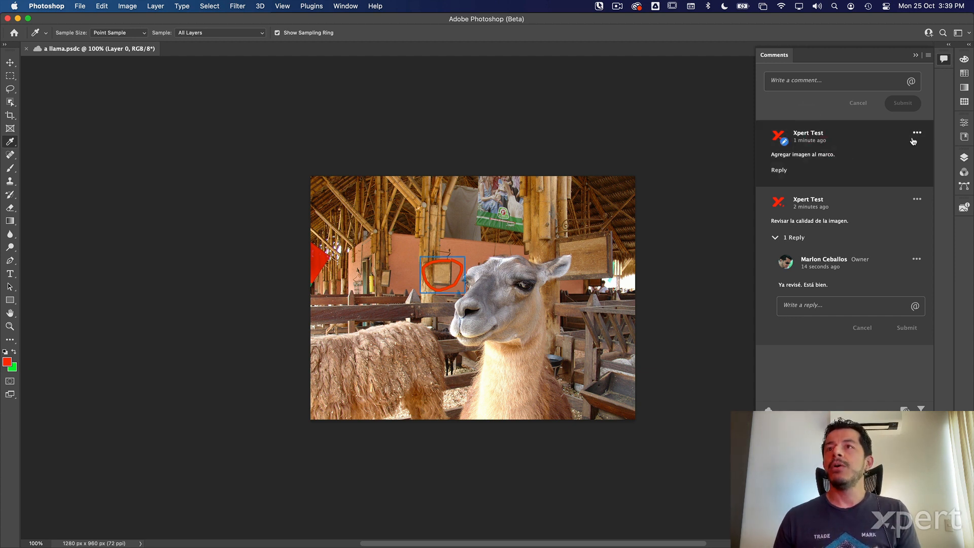
click(829, 81)
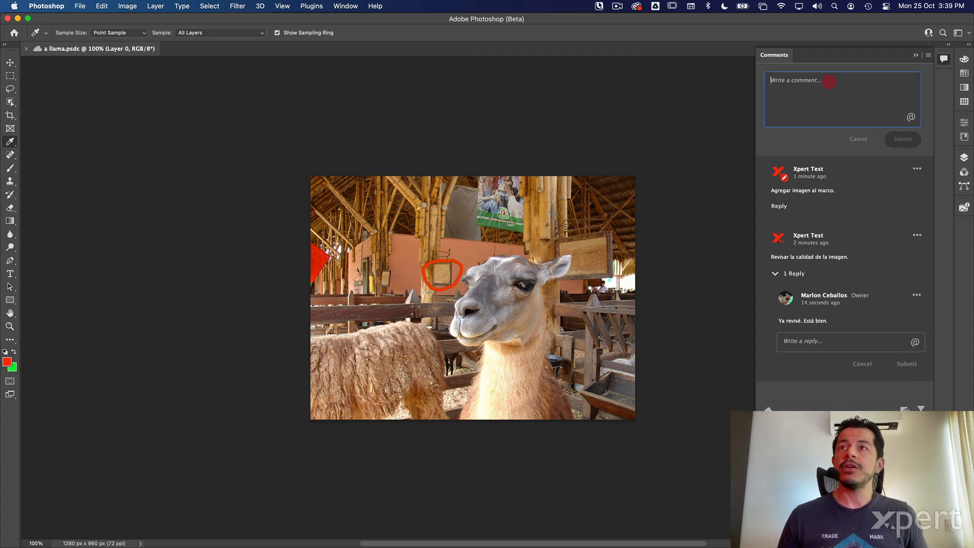
click(911, 117)
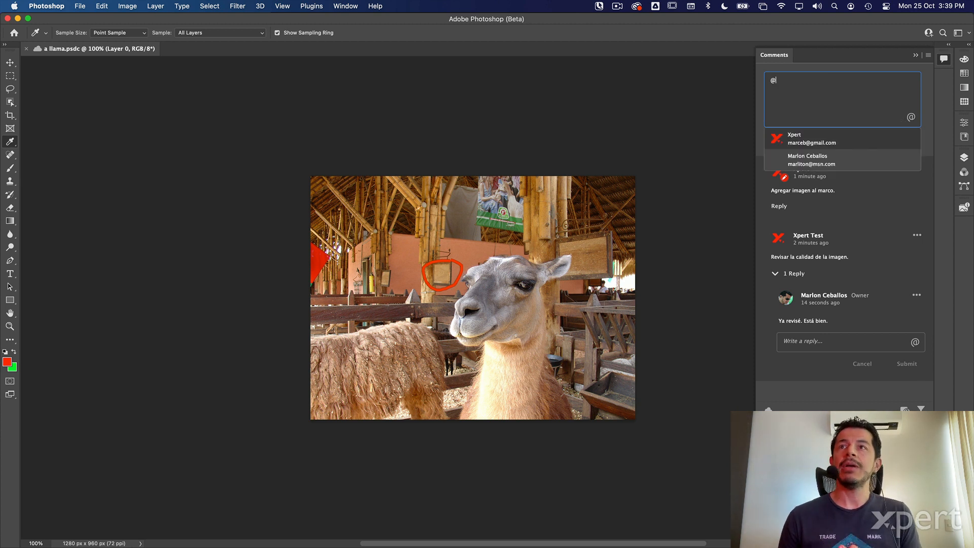
click(817, 136)
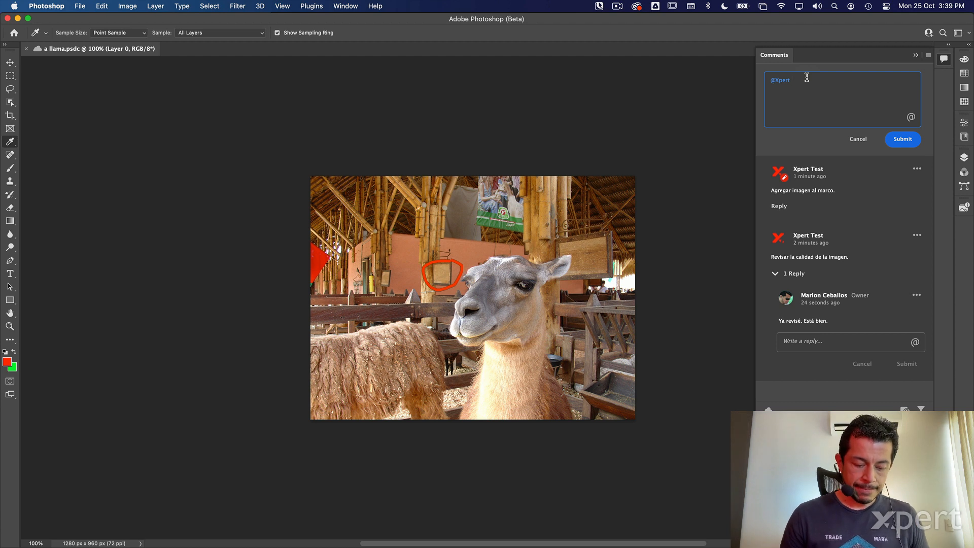
text(Mira e)
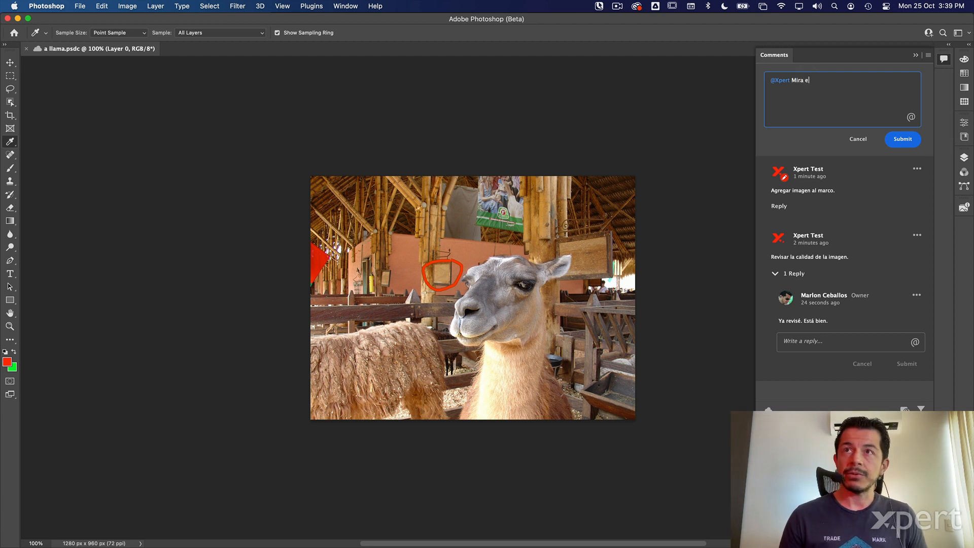
text(l resultado final.)
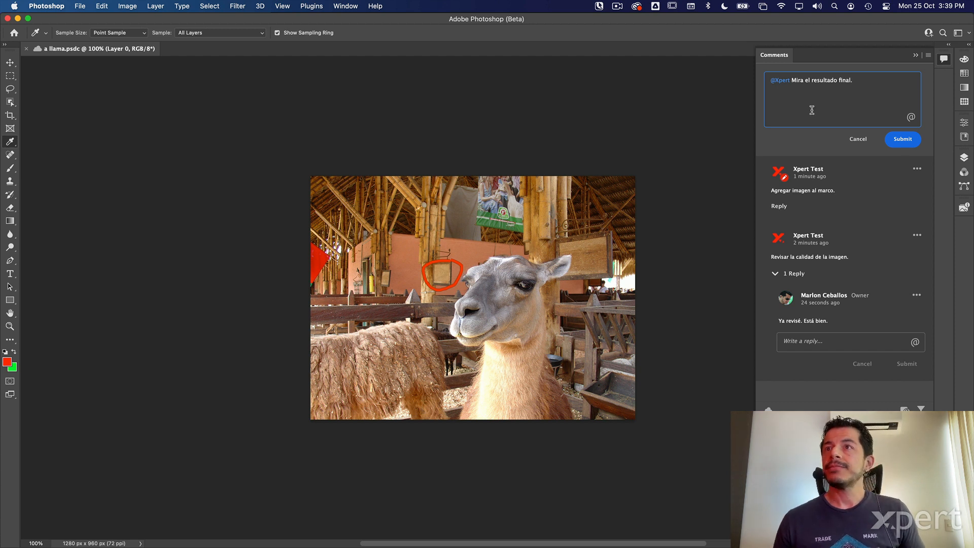
click(903, 139)
Resolve the "Agregar imagen al marco." comment on the circled frame.
click(918, 137)
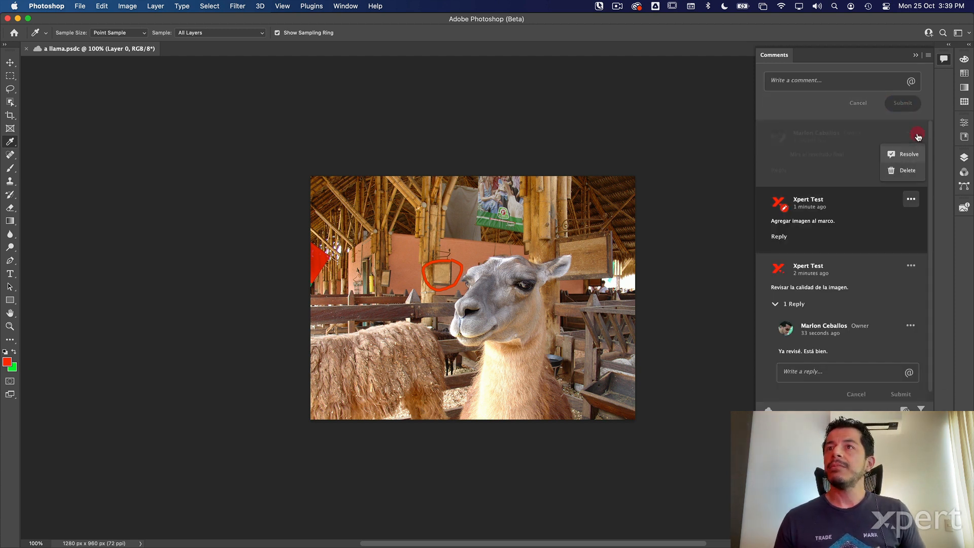
click(911, 200)
click(911, 199)
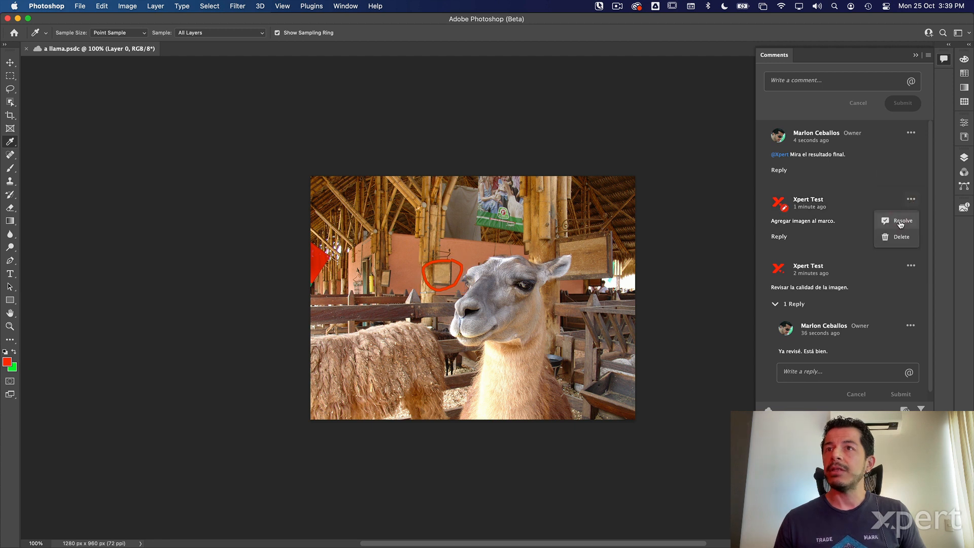
click(900, 223)
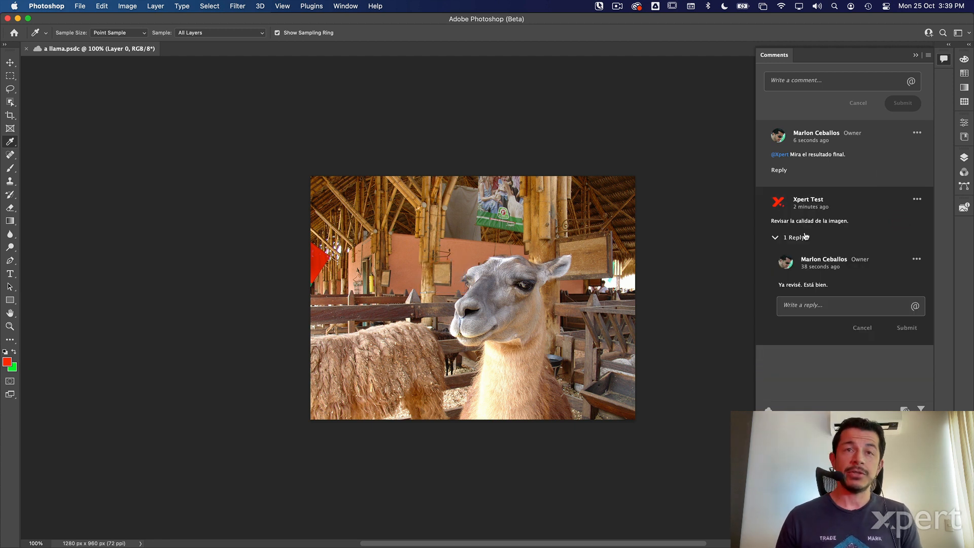
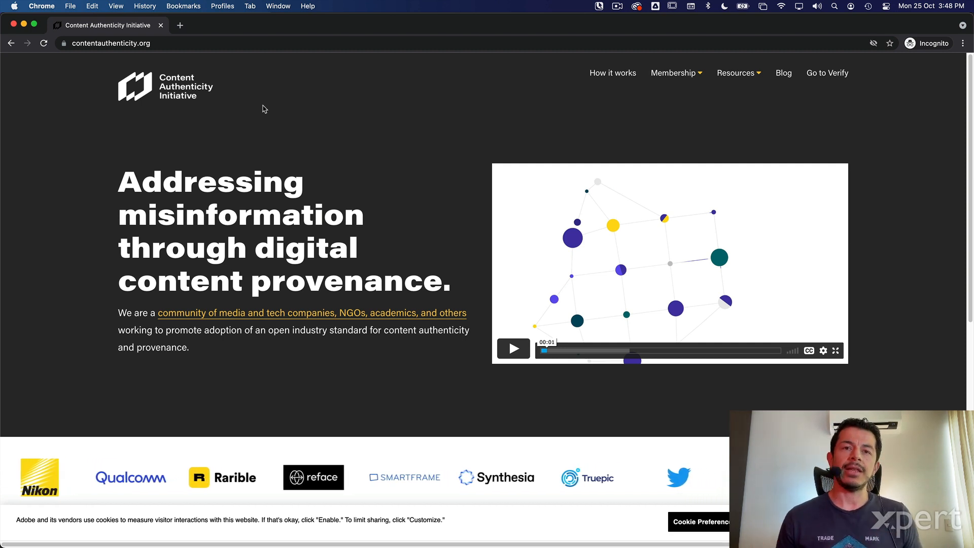
Switch to Photoshop and preview the Content Credentials (Beta) of llama.psd, placing the preview clear of the image.
key(super+Tab)
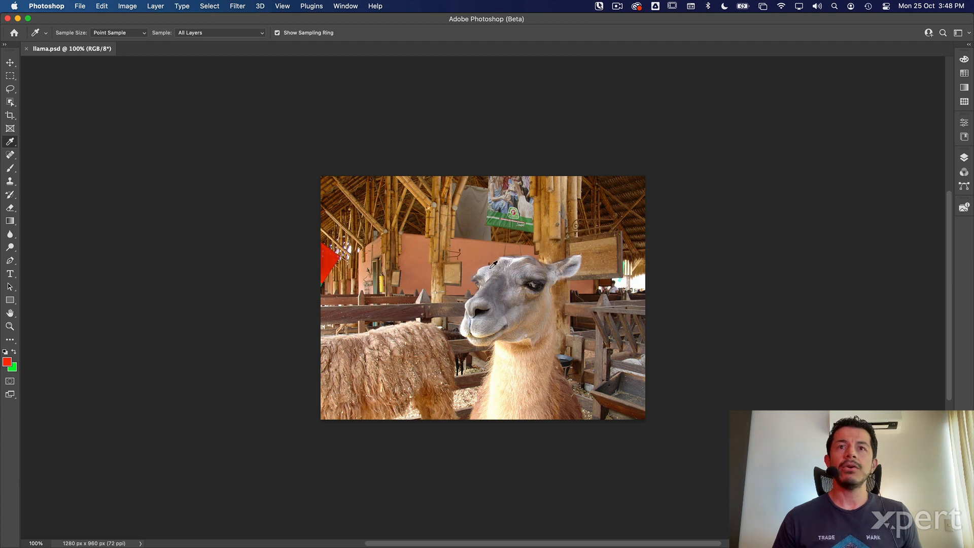
click(965, 159)
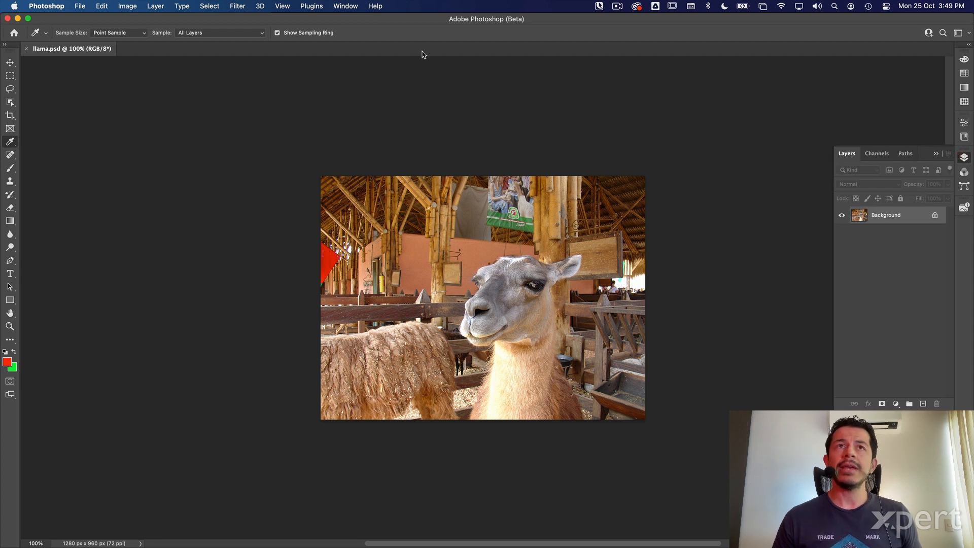
click(345, 6)
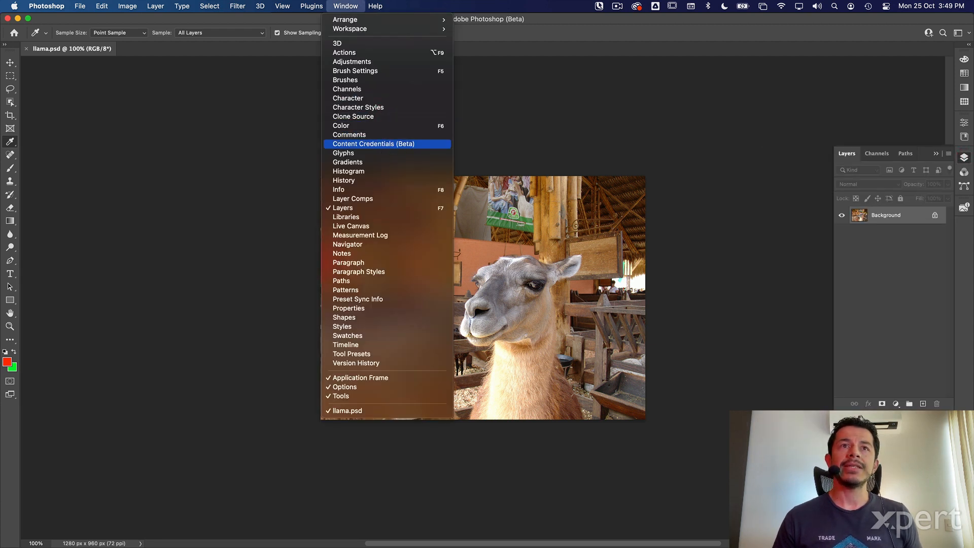
click(391, 145)
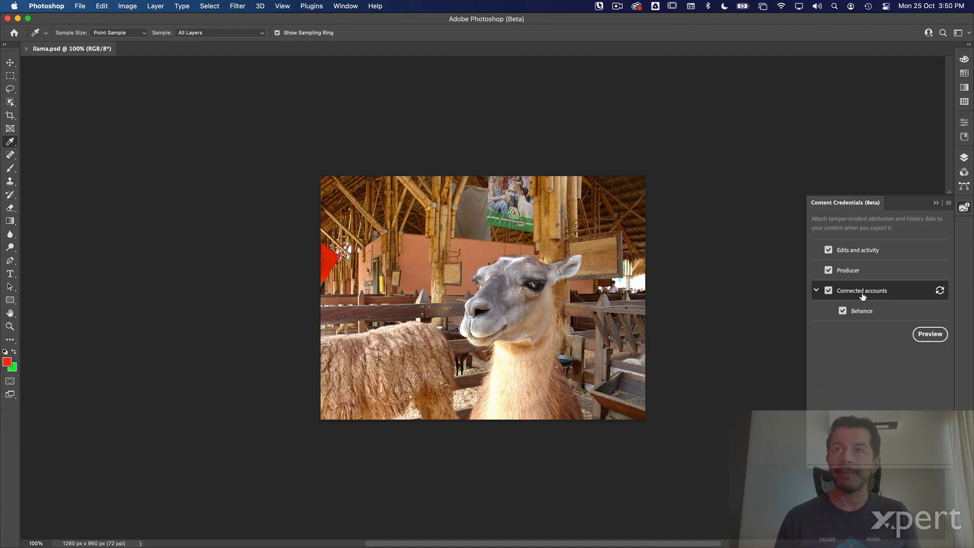
click(941, 335)
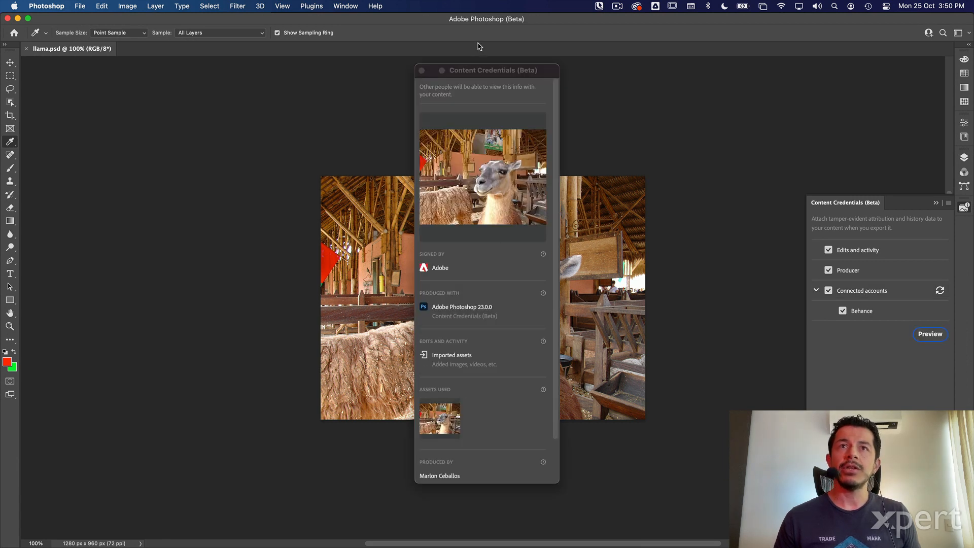
drag(476, 67, 131, 74)
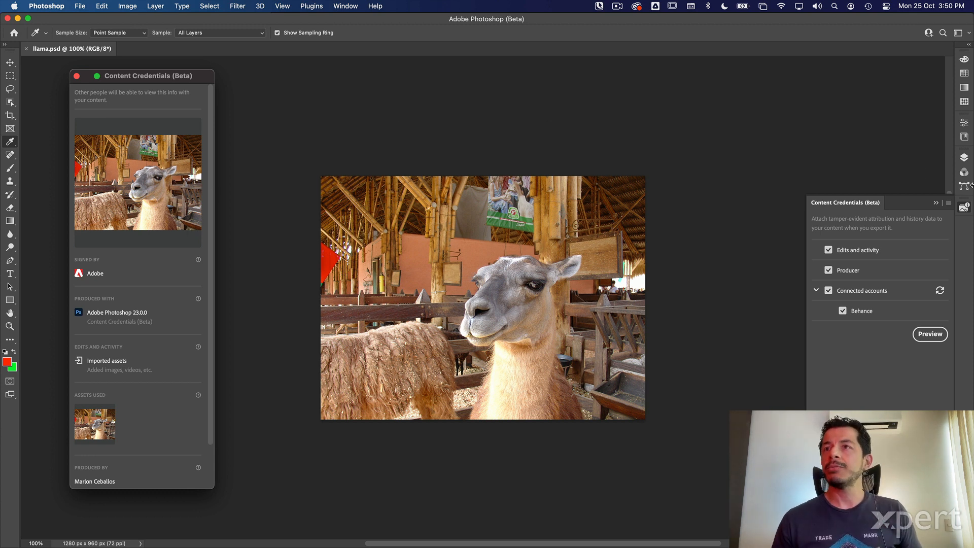
Add a Hue/Saturation adjustment layer above the Background and set its saturation to -64.
click(964, 158)
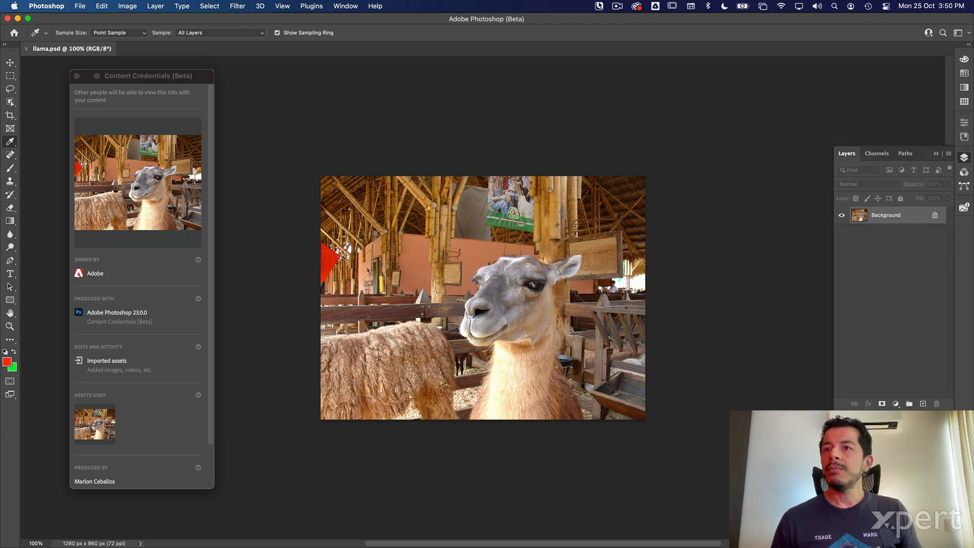
click(896, 405)
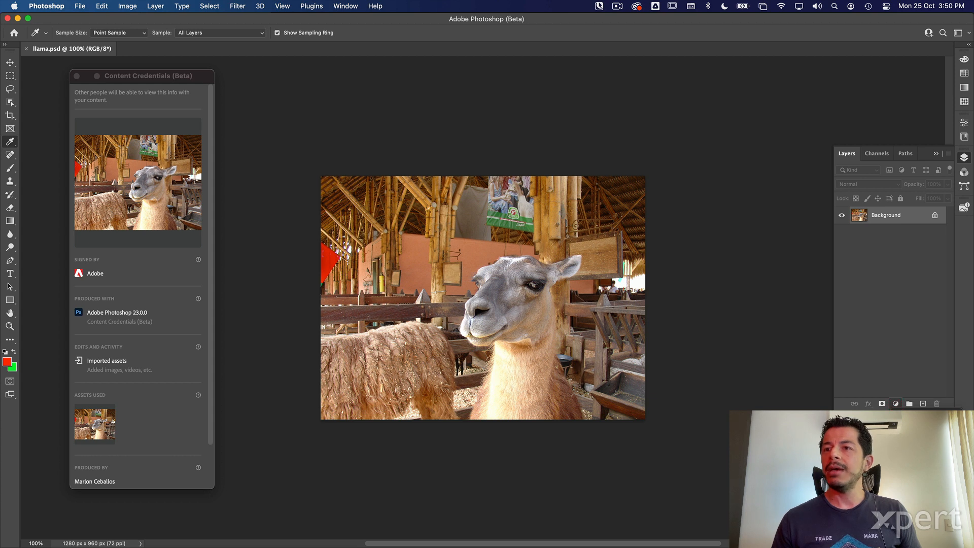
click(838, 104)
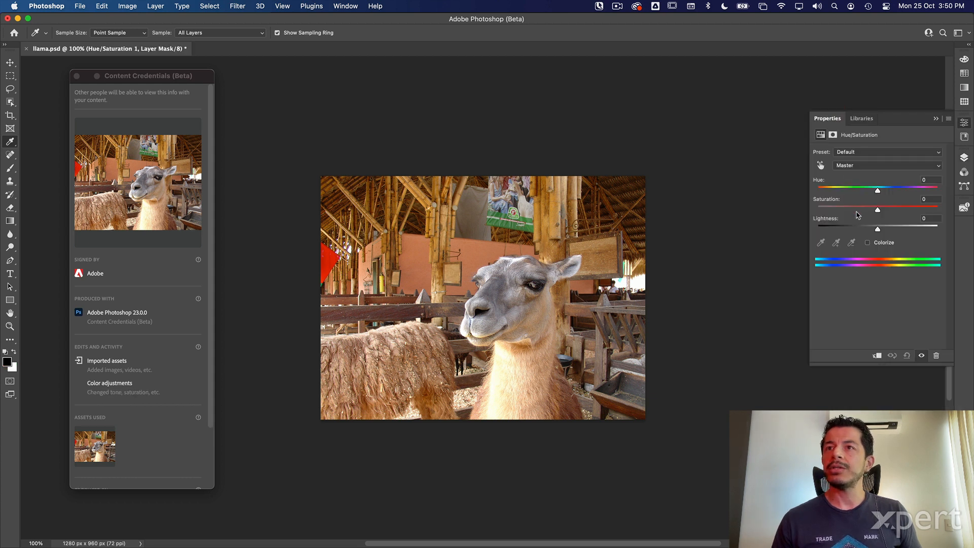
drag(878, 210, 840, 211)
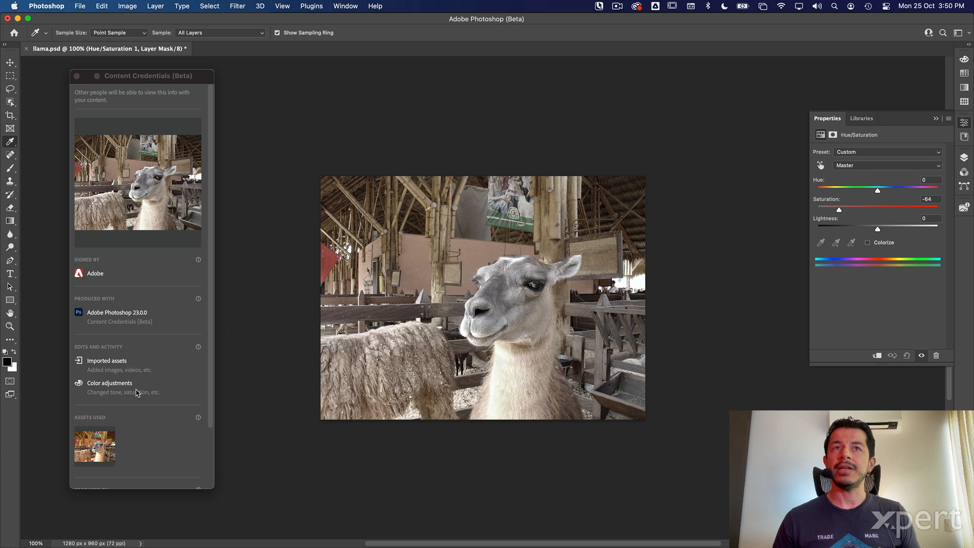
Place "d depth blur.jpg" as a linked image, scaled to about 494 × 371 px in the canvas's upper-left corner.
click(76, 7)
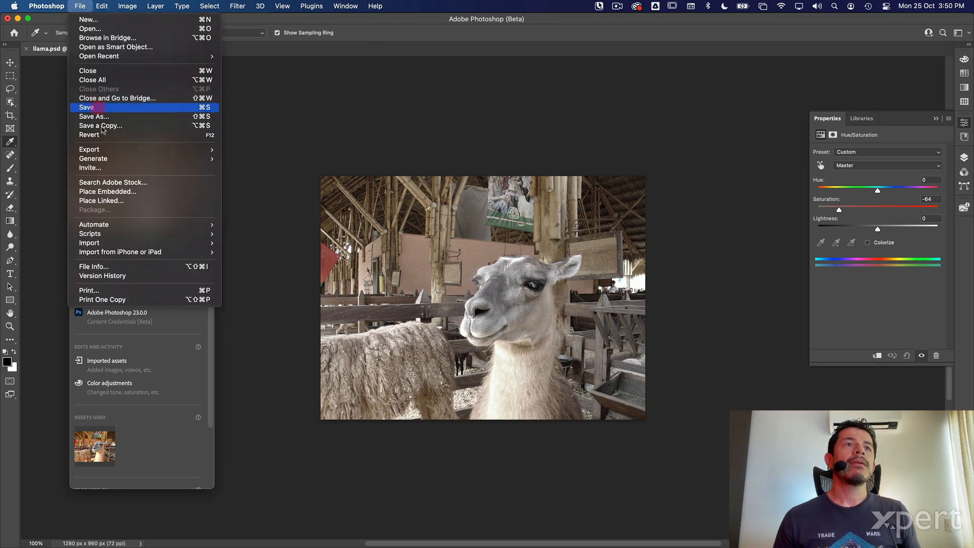
click(112, 200)
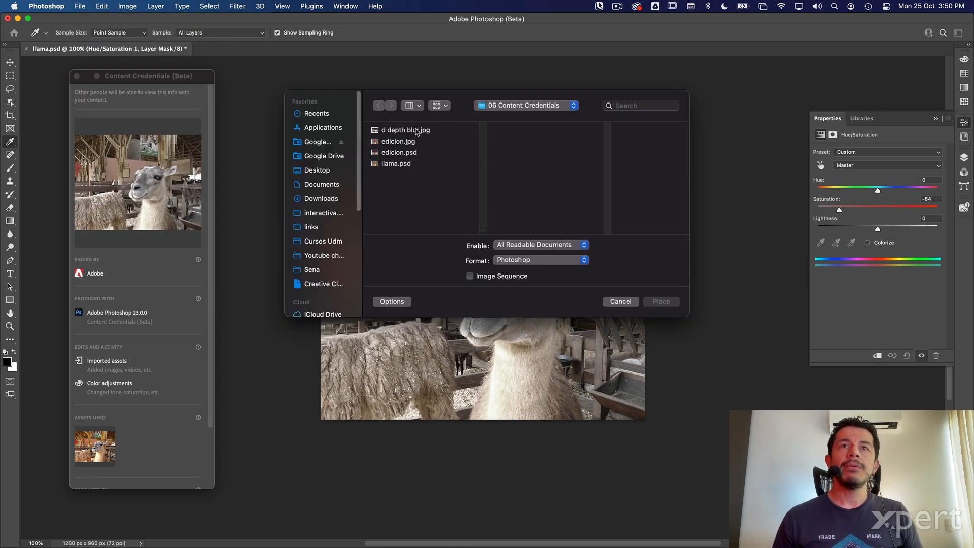
click(417, 131)
click(661, 302)
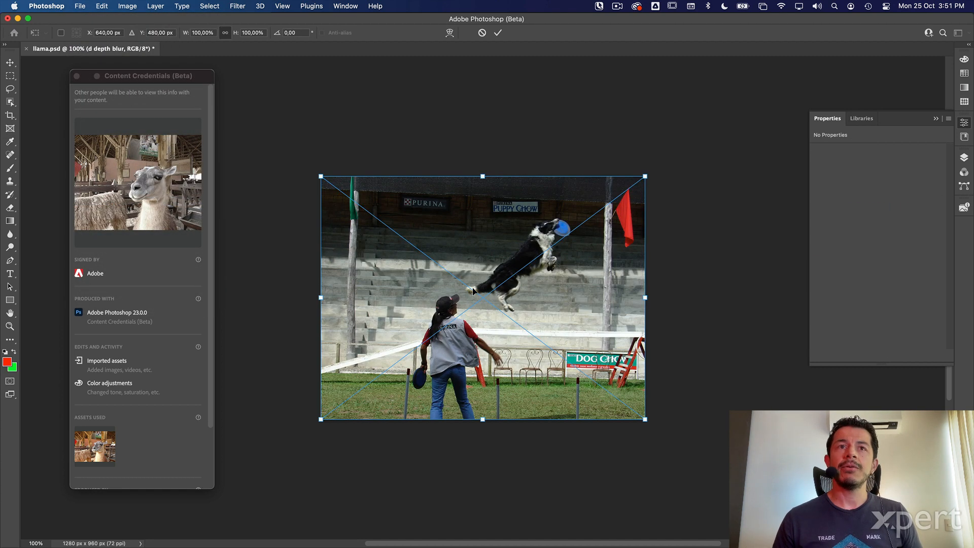
drag(318, 174, 520, 325)
drag(594, 354, 398, 203)
key(Return)
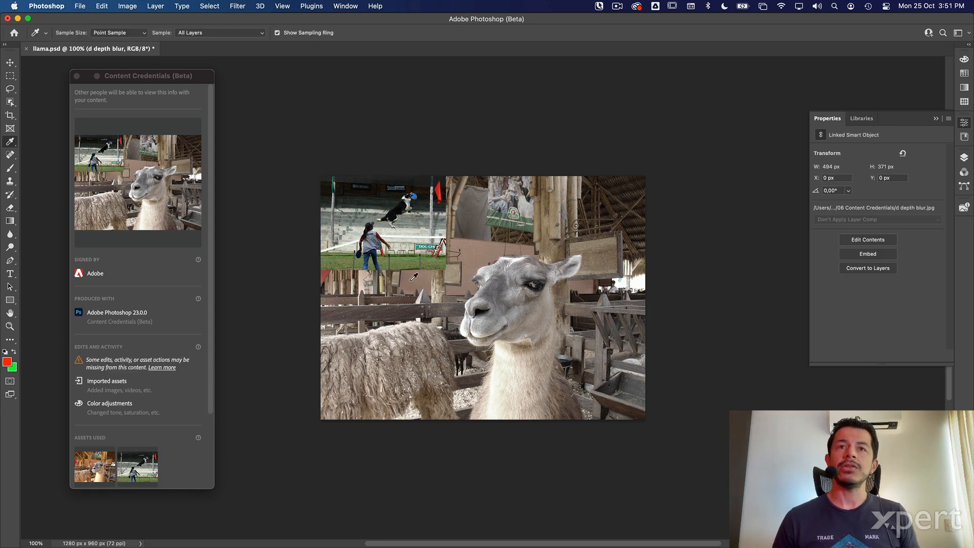
Review the full credentials preview, and set up an Export As of the llama image with Content Credentials attached.
scroll(89, 401, down, 3)
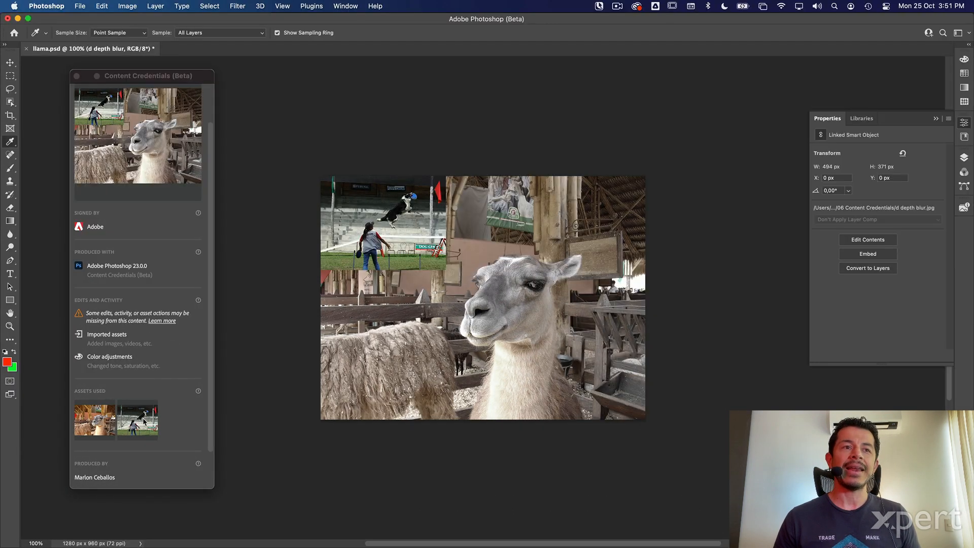
scroll(144, 424, down, 2)
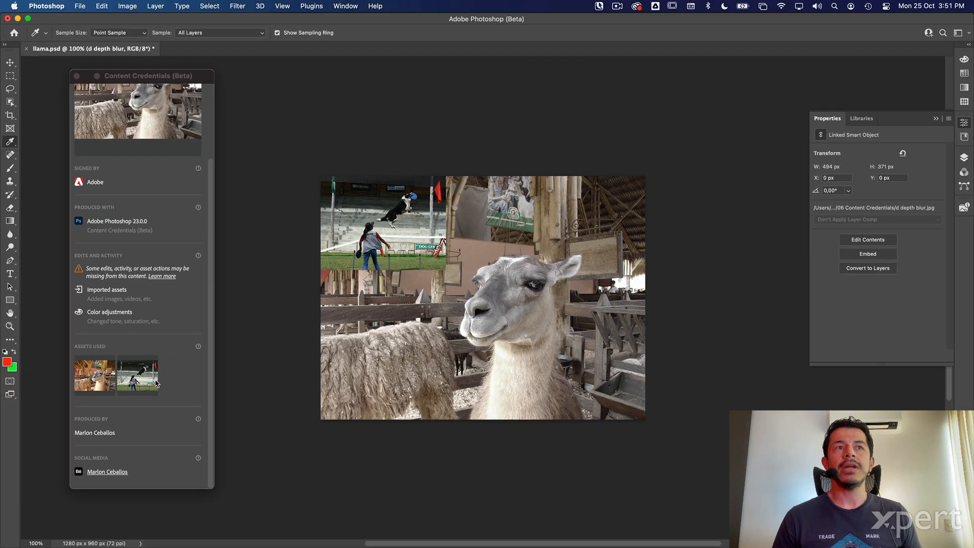
scroll(156, 383, up, 2)
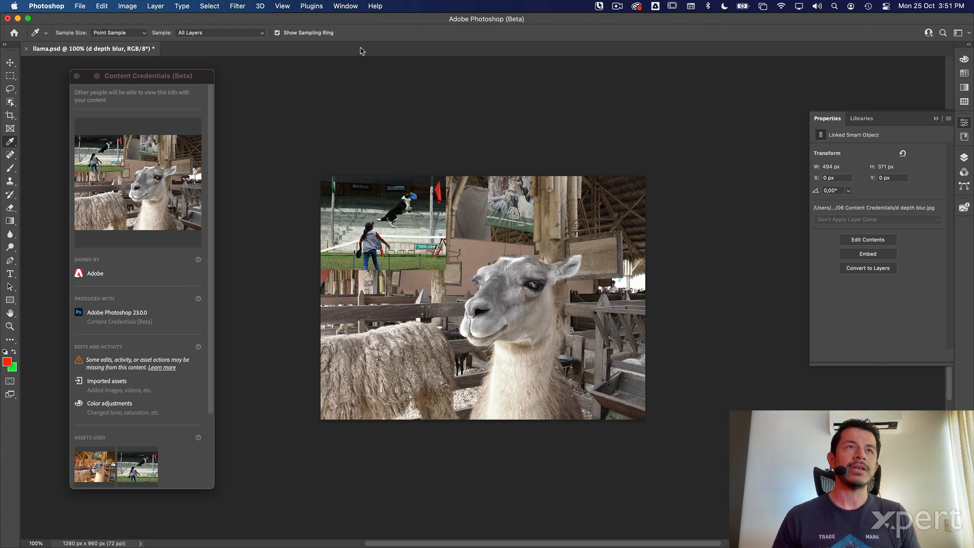
click(80, 6)
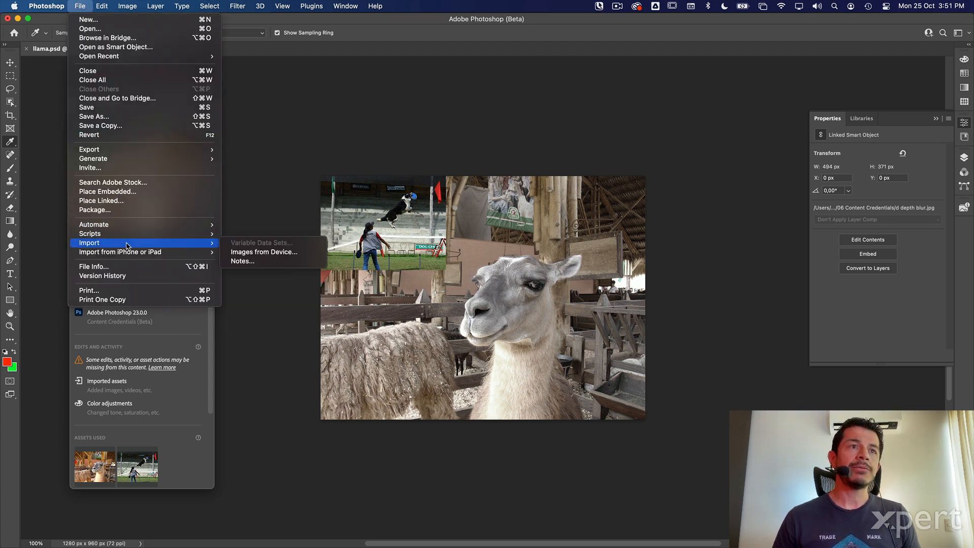
mouse_move(133, 151)
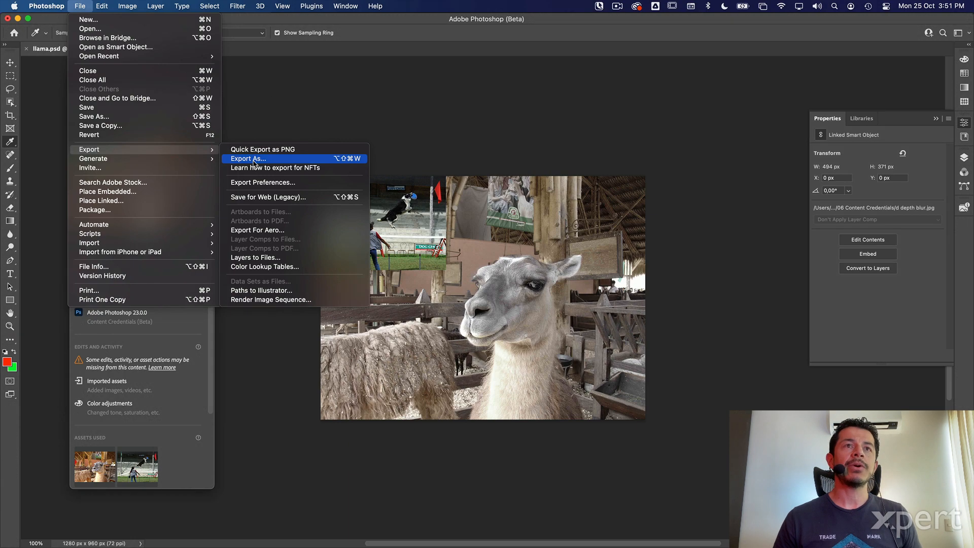
click(253, 160)
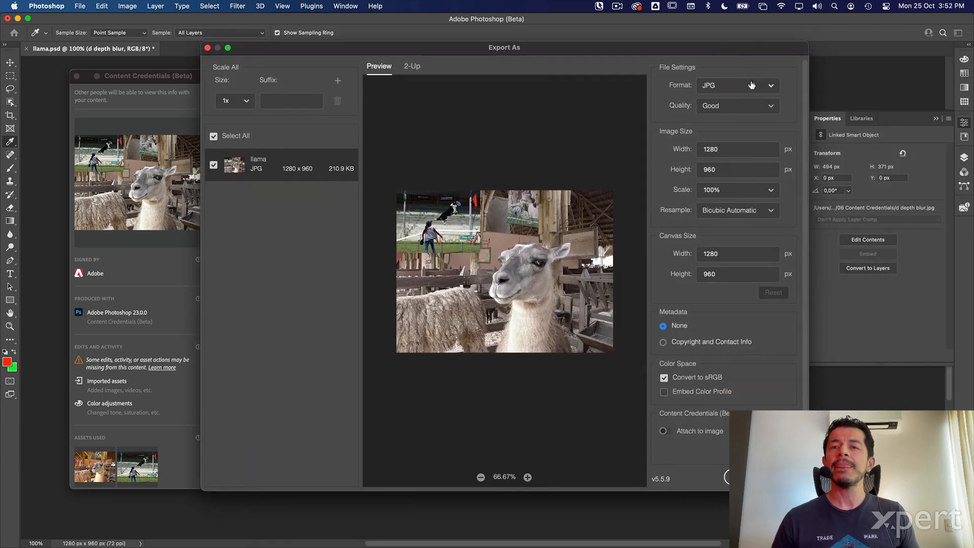
drag(599, 47, 797, 297)
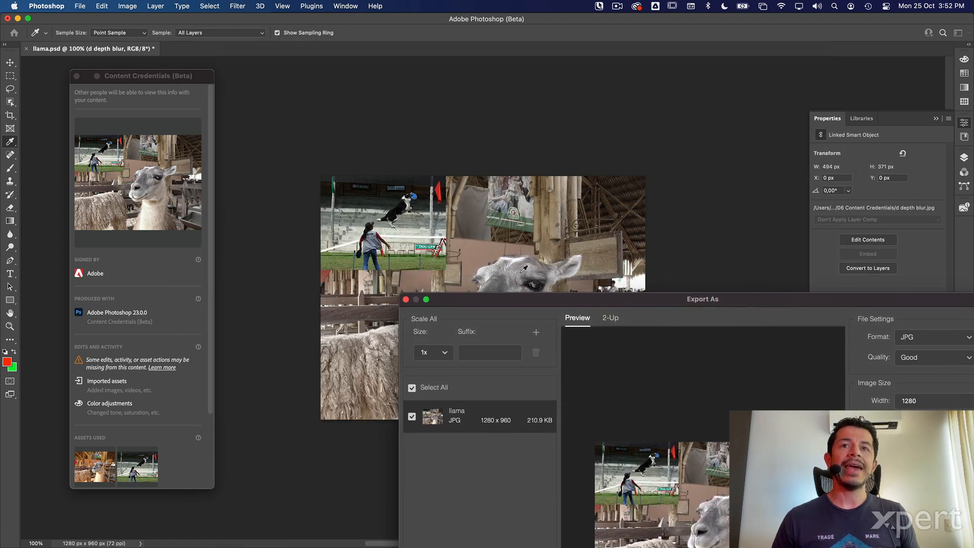
drag(522, 294, 374, 61)
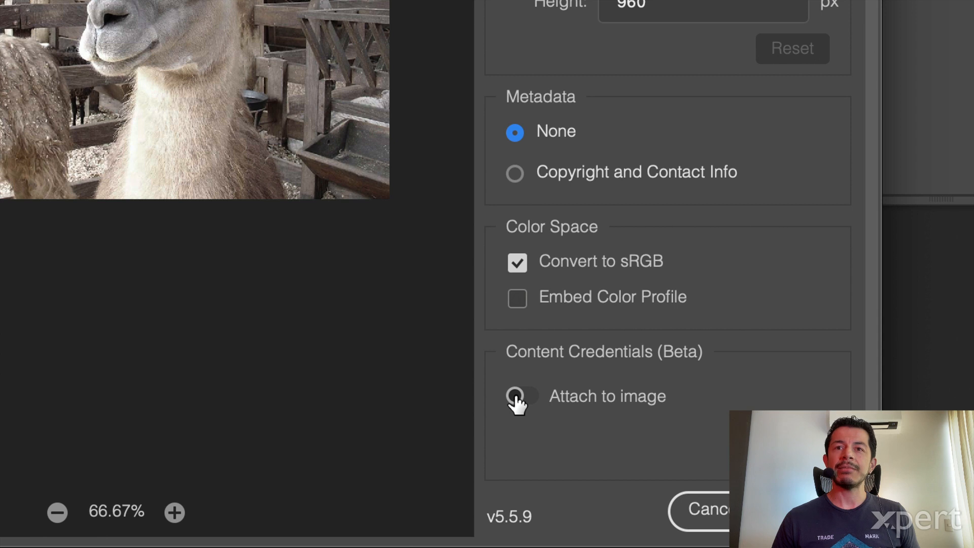
click(515, 399)
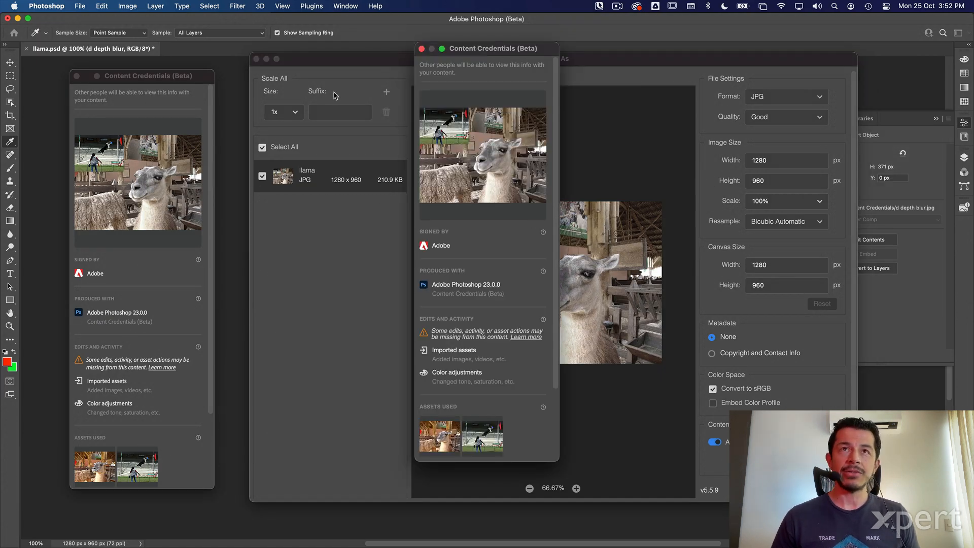
Close the floating credentials preview and export the image as llama.jpg into the "06 Content Credentials" folder.
click(421, 49)
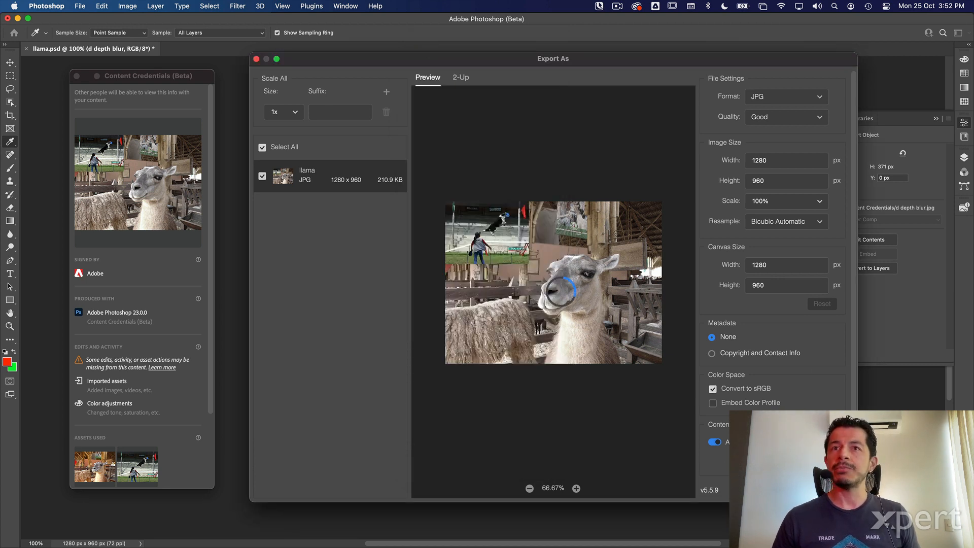
key(Return)
click(549, 119)
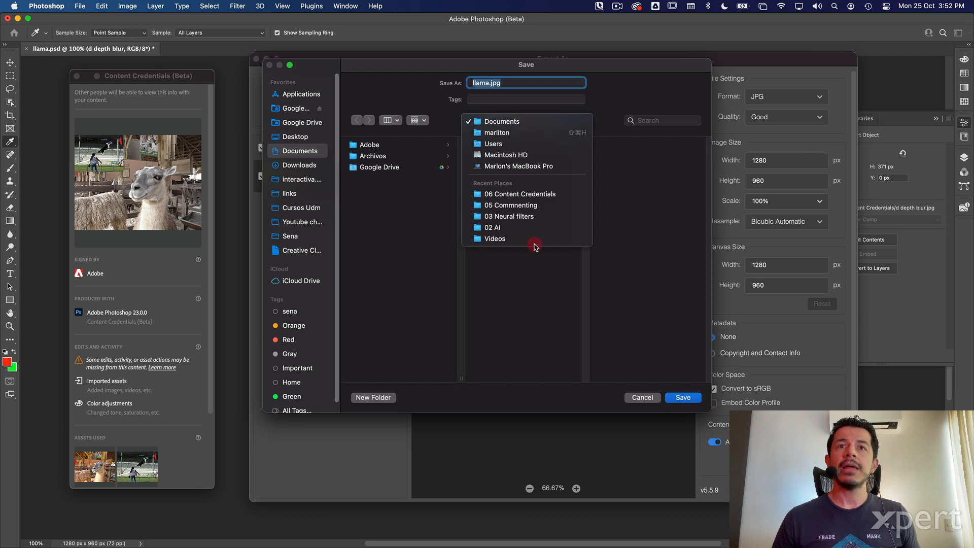
click(537, 196)
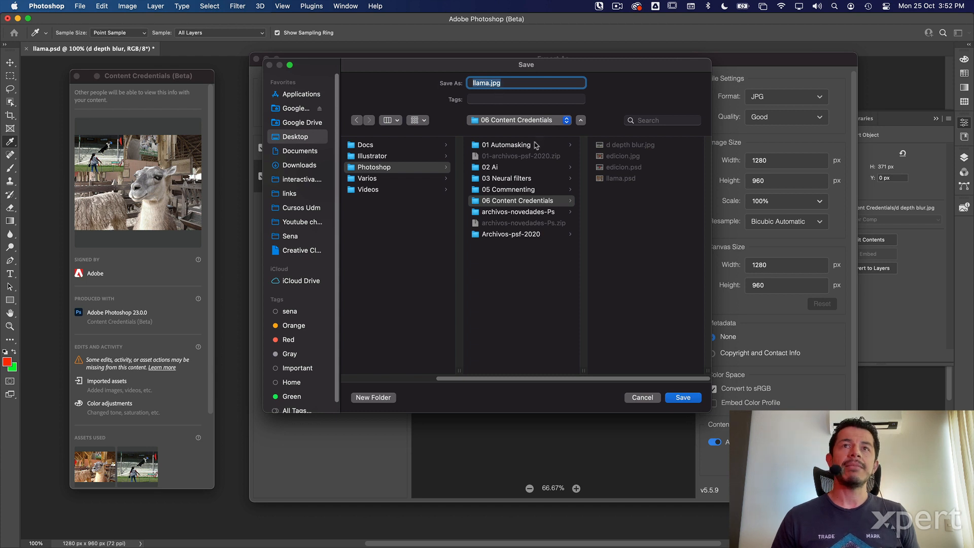
click(682, 397)
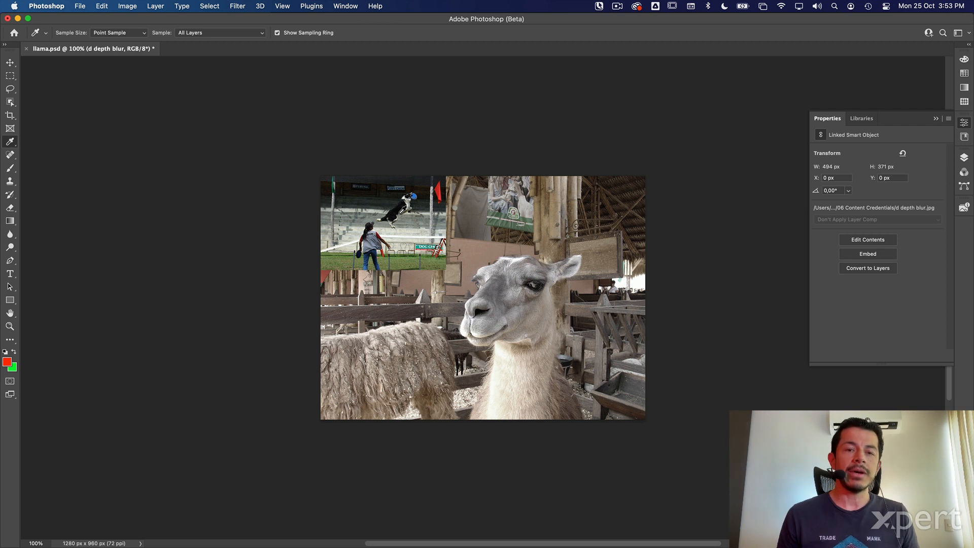
Switch to Chrome and go from contentauthenticity.org to the Verify site's page for choosing an image to inspect.
key(super+Tab)
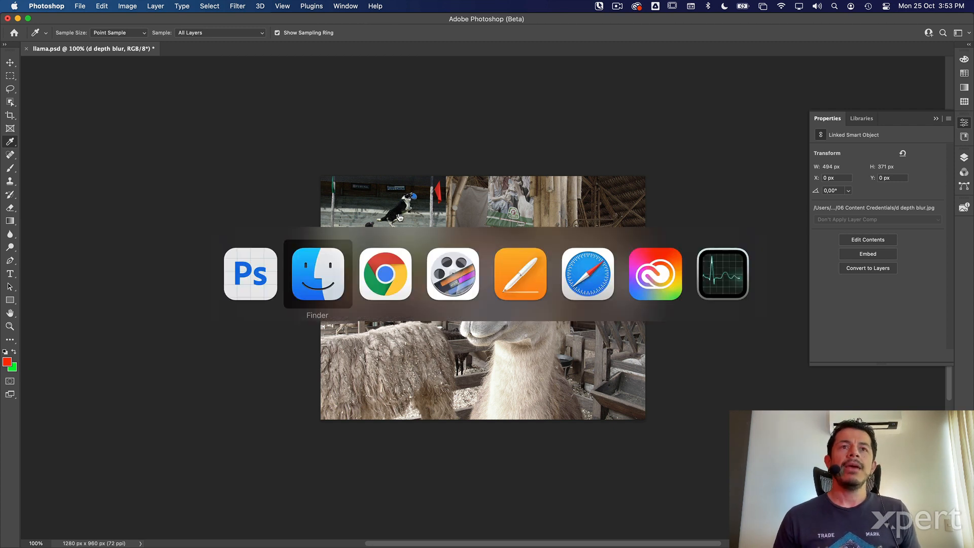
key(super+Tab)
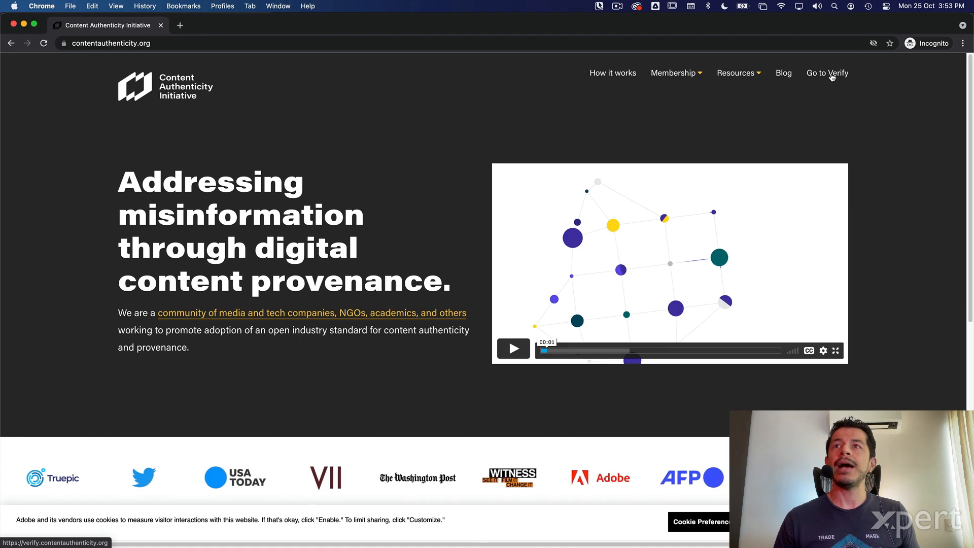
click(799, 90)
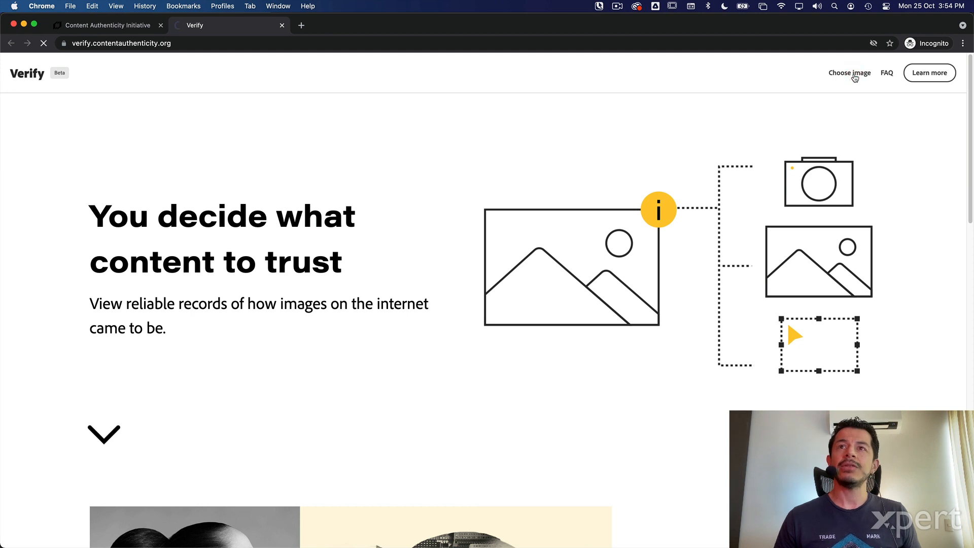
click(851, 74)
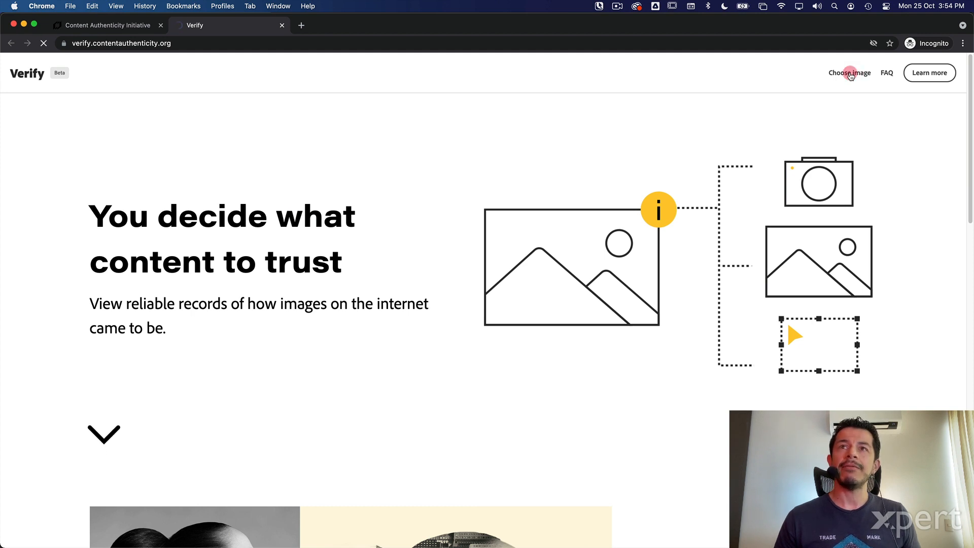
click(851, 74)
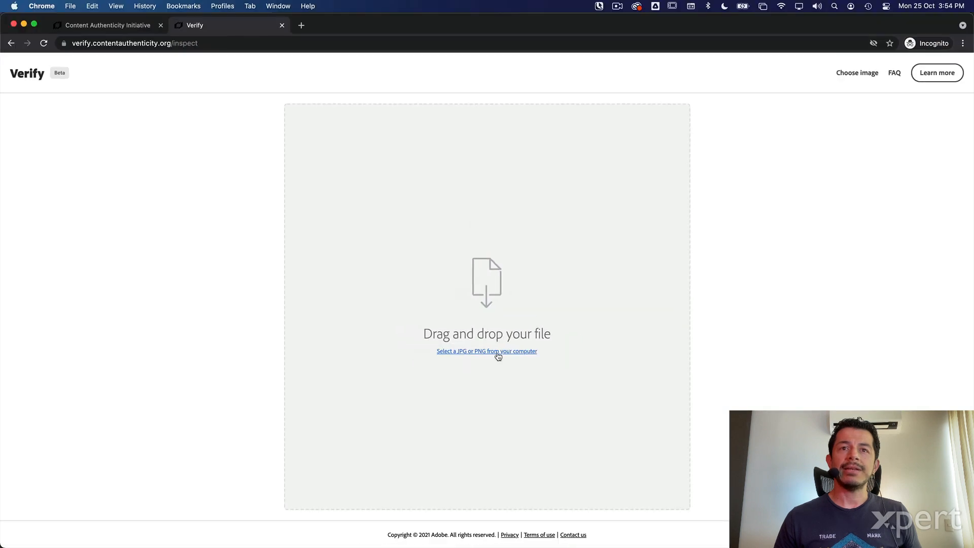
Load llama.jpg from the "06 Content Credentials" folder into Verify for inspection.
click(498, 353)
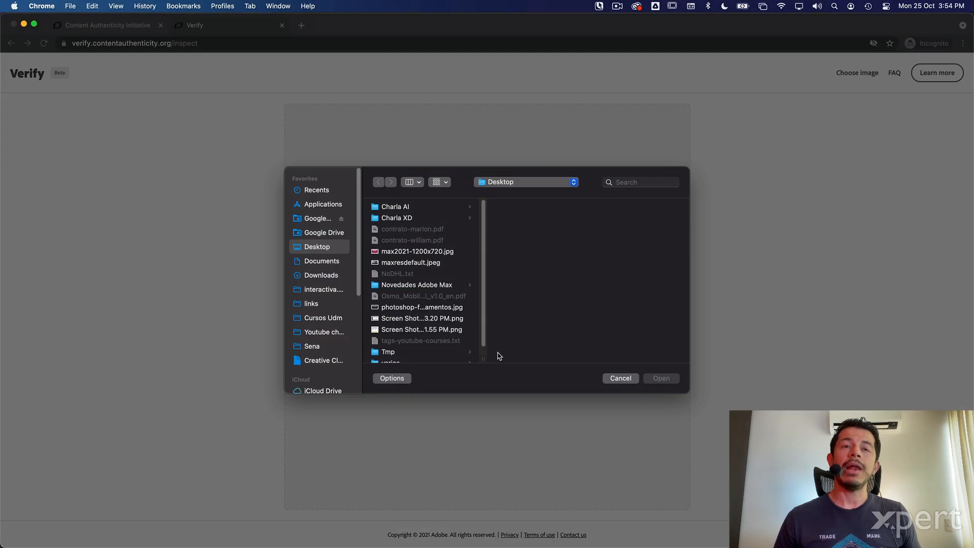
click(510, 183)
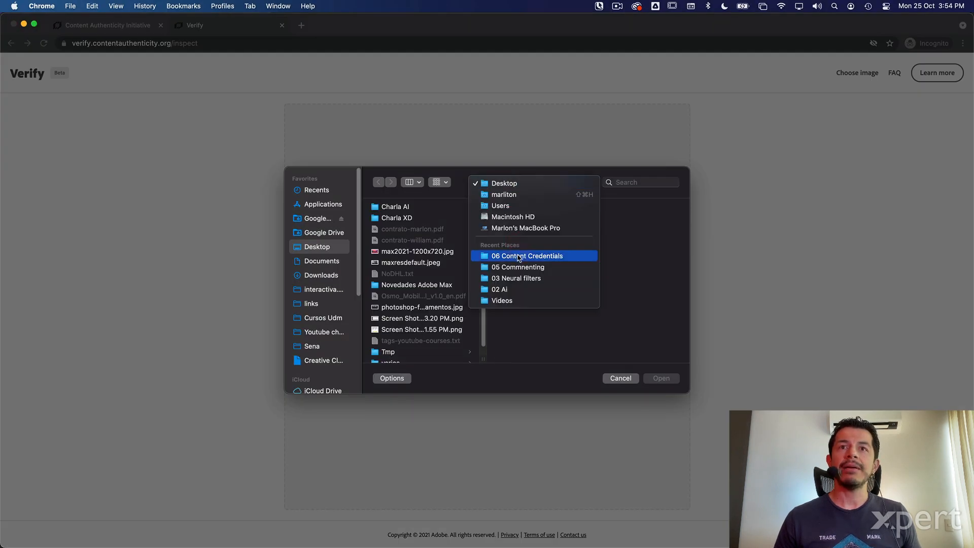
click(533, 252)
click(598, 242)
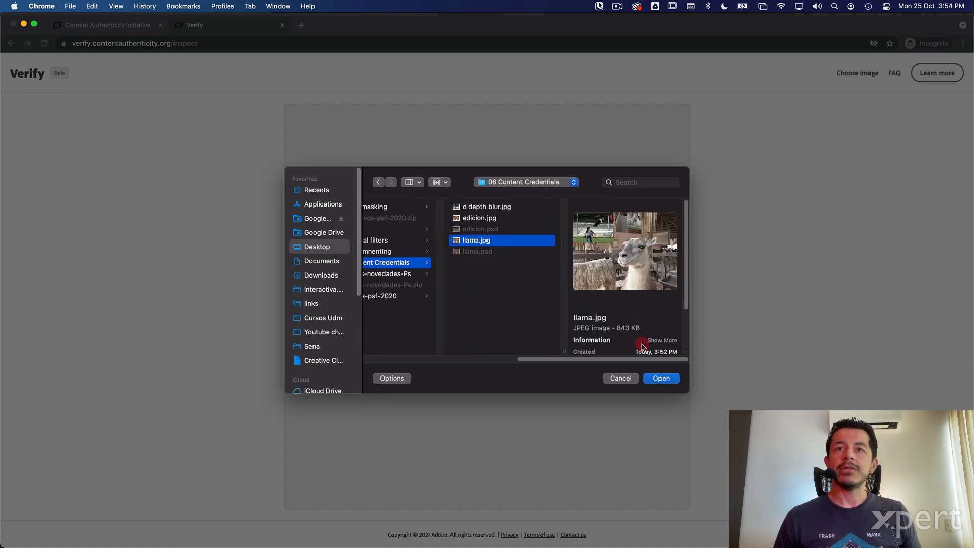
click(661, 379)
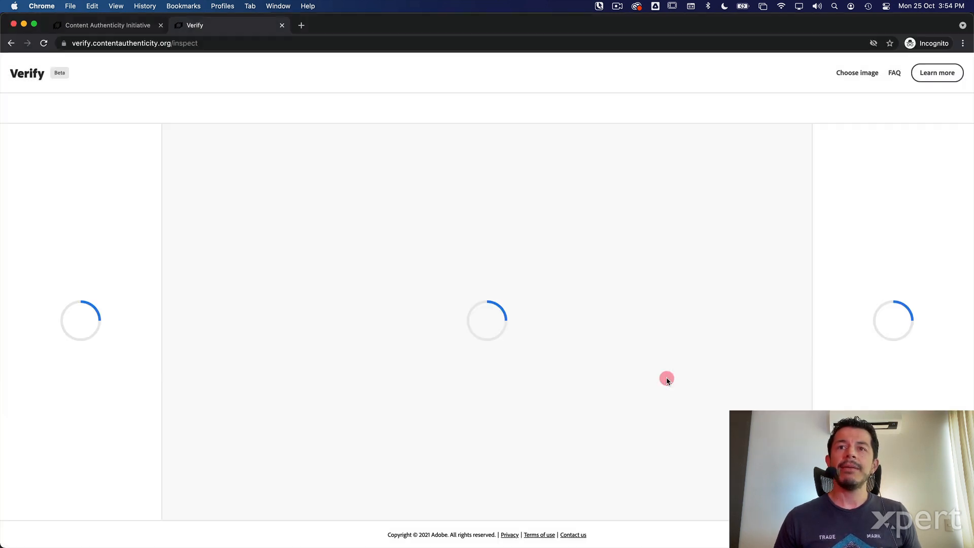